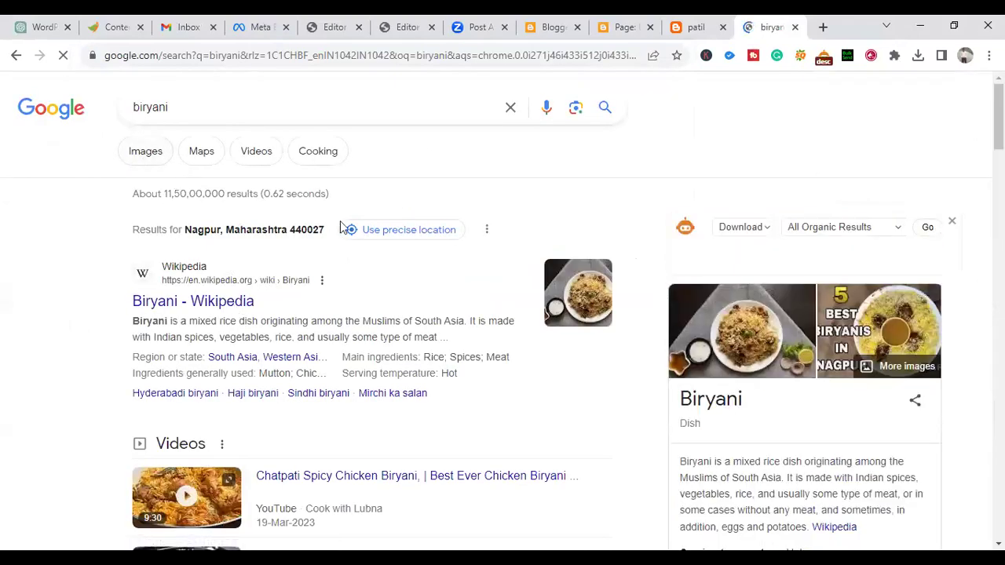
Step: Show image results for biryani and save the No Recipes "Best Chicken Biryani" picture to the Desktop as chicken-biryani-006 in JPEG format
left_click(146, 151)
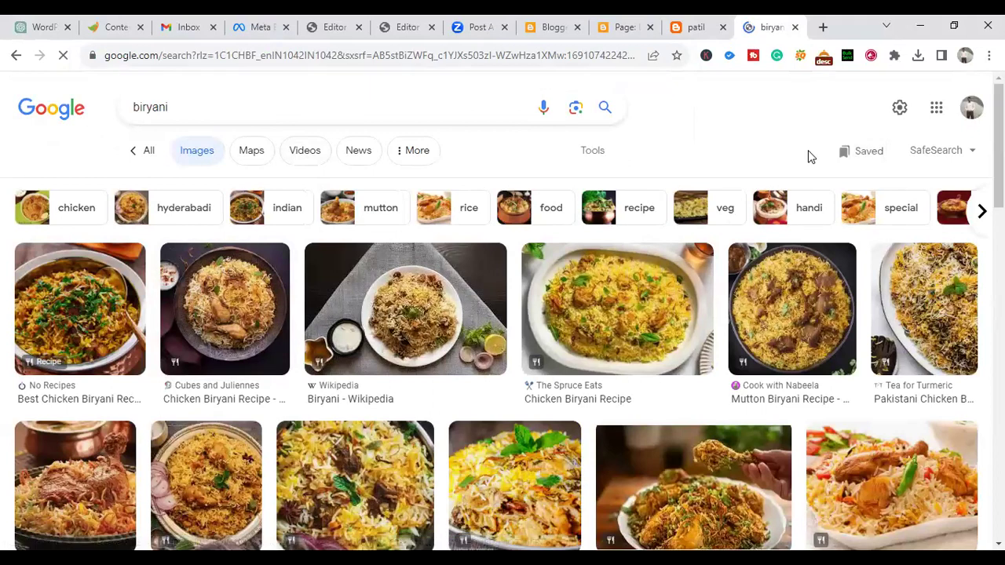
left_click(79, 309)
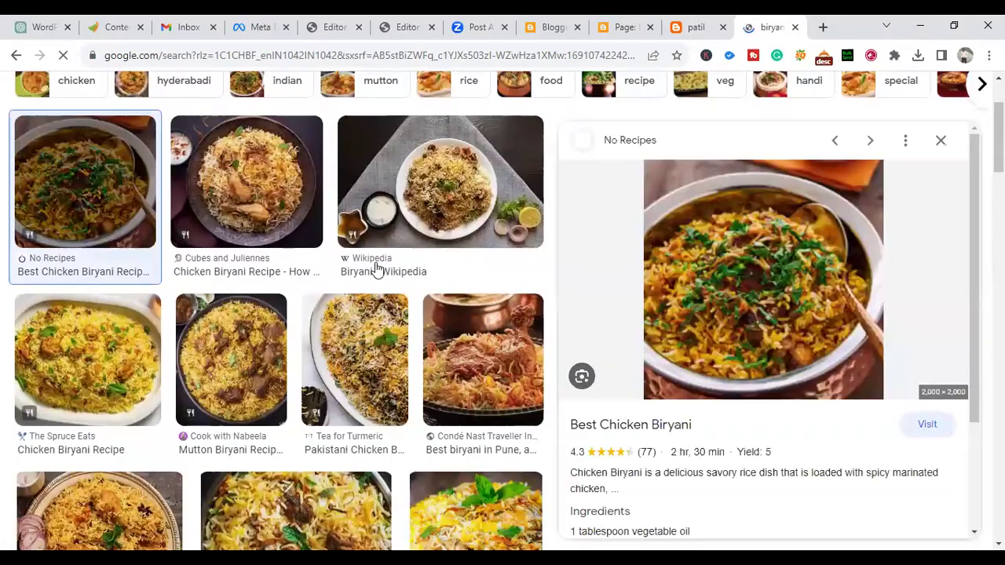
right_click(761, 252)
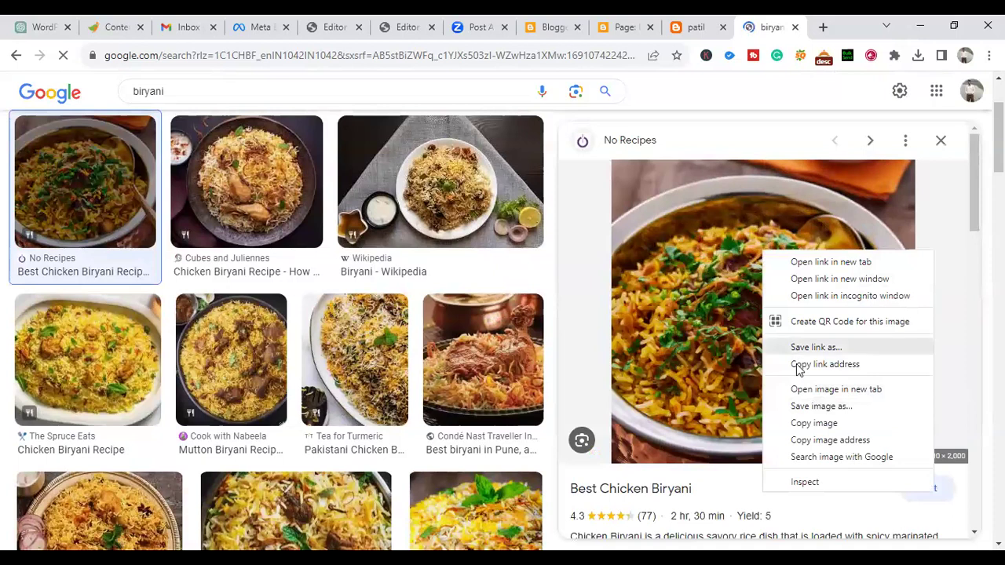
left_click(820, 406)
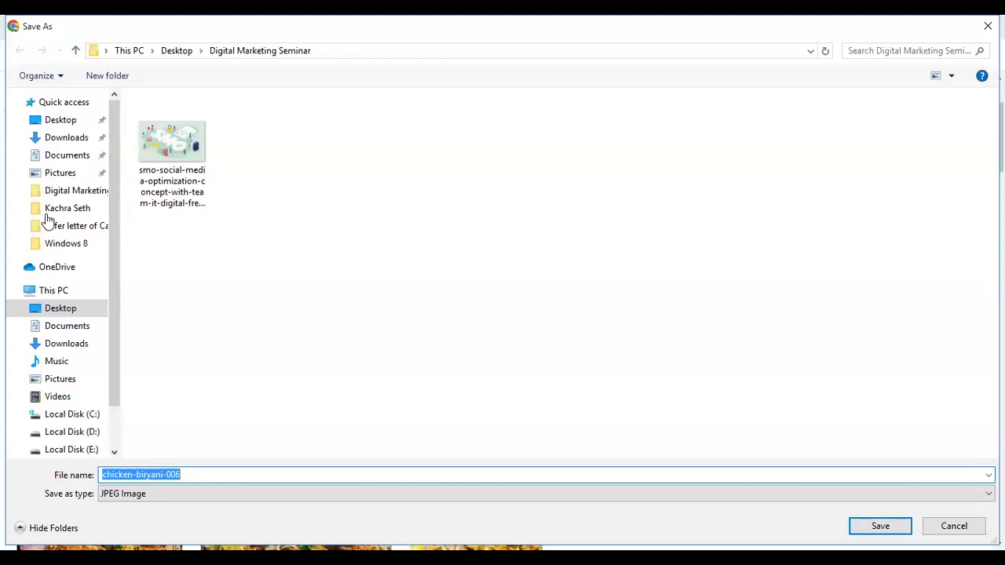
left_click(53, 123)
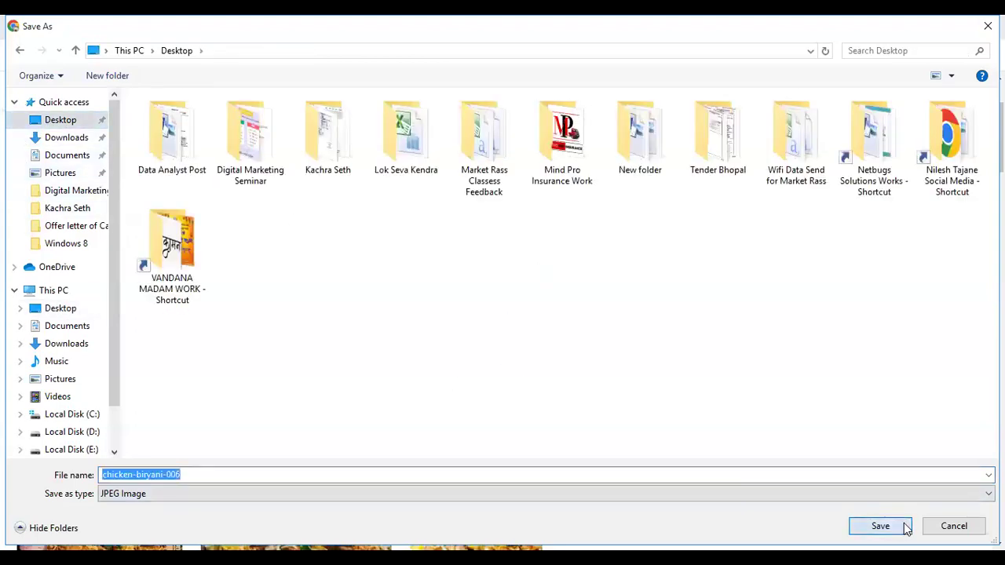
key("Escape")
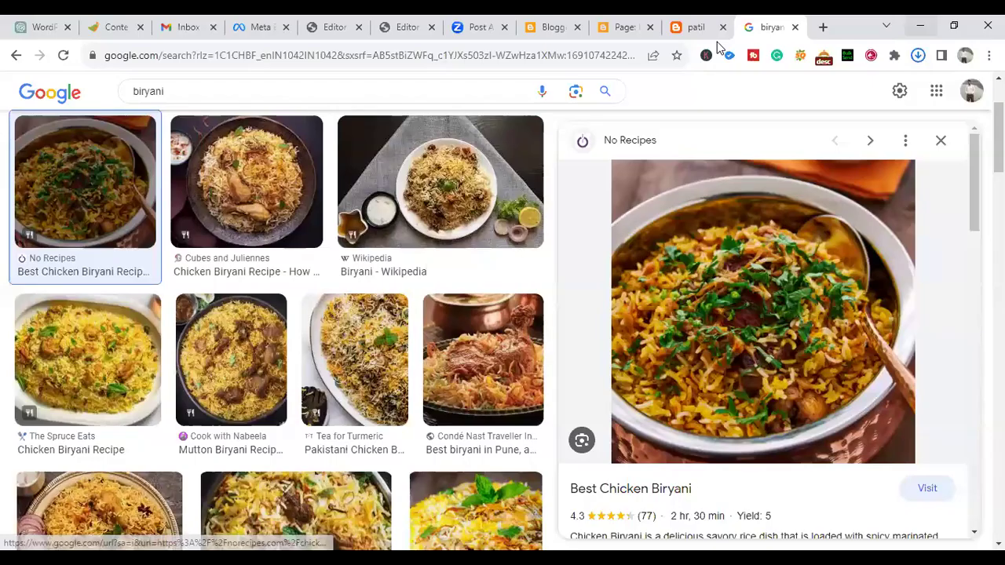
Step: Switch to the Blogger page draft containing "Khana Khajana" and check Google Photos and its albums as an image source
left_click(681, 28)
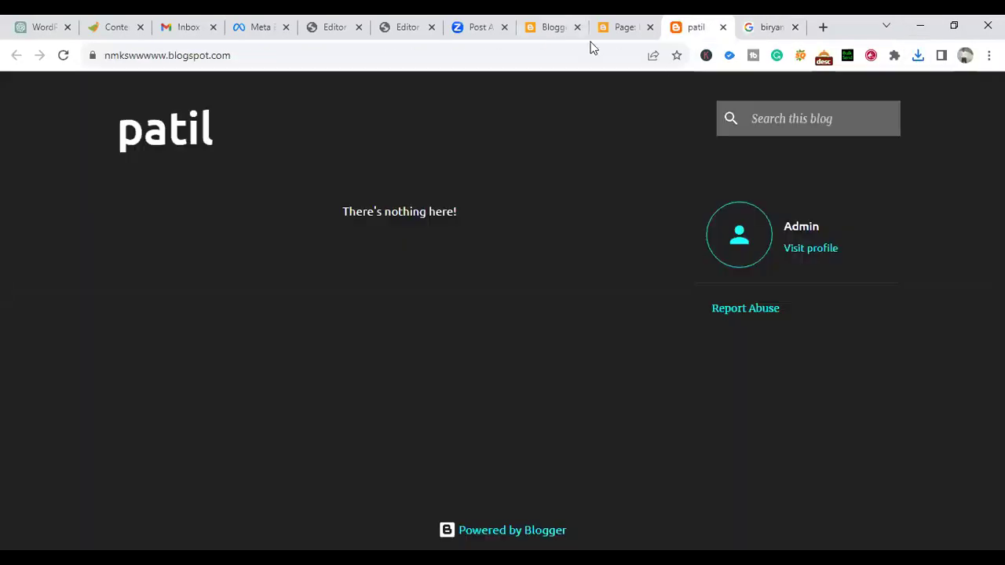
left_click(621, 28)
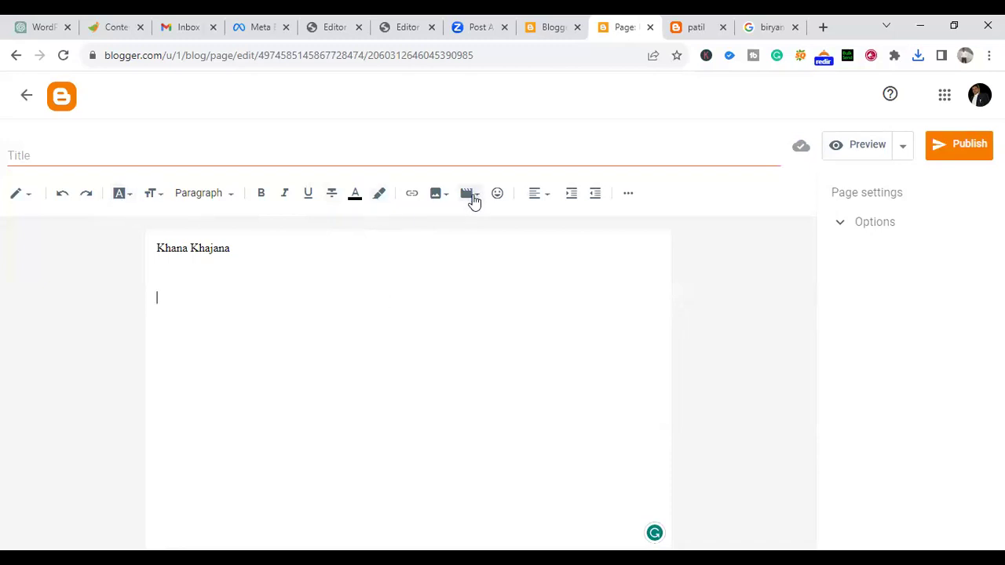
left_click(439, 195)
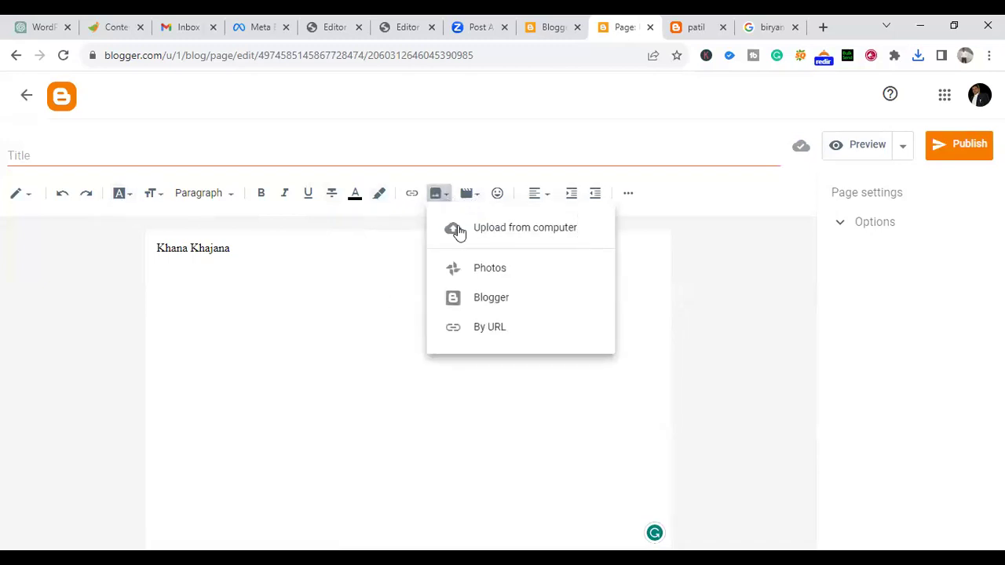
left_click(492, 269)
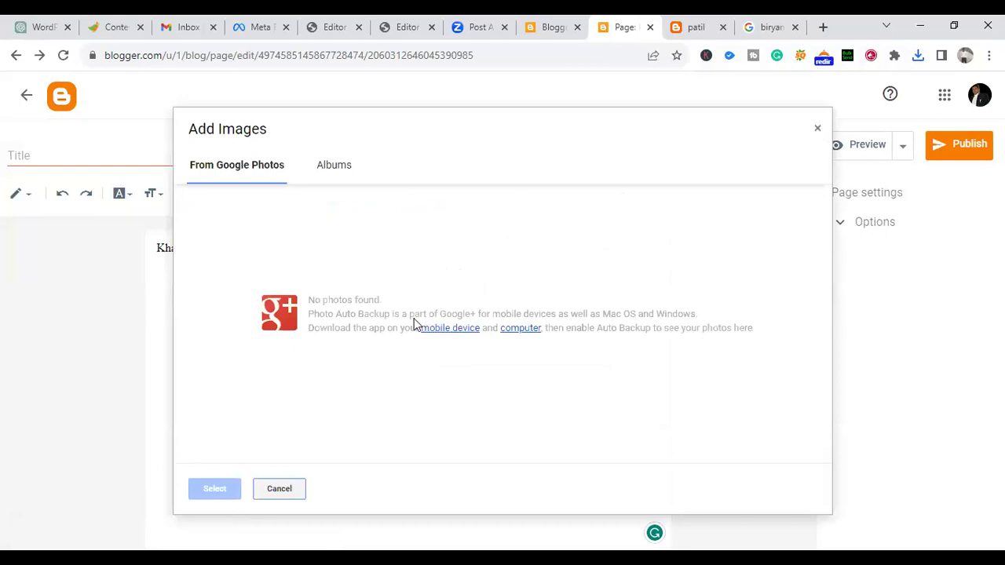
left_click(337, 164)
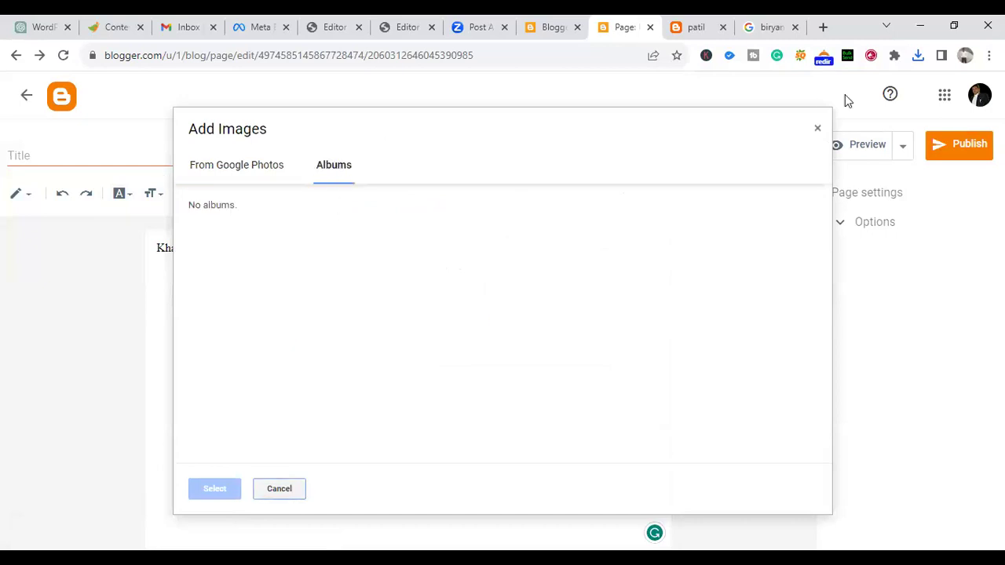
left_click(819, 132)
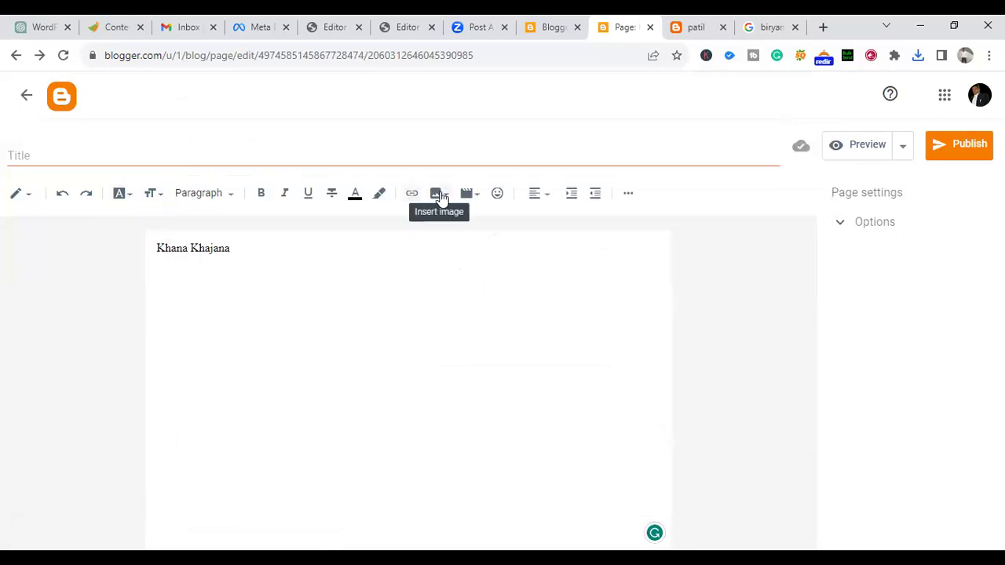
Step: Upload chicken-biryani-006 from the computer's Desktop and insert it into the page below the "Khana Khajana" line
left_click(439, 195)
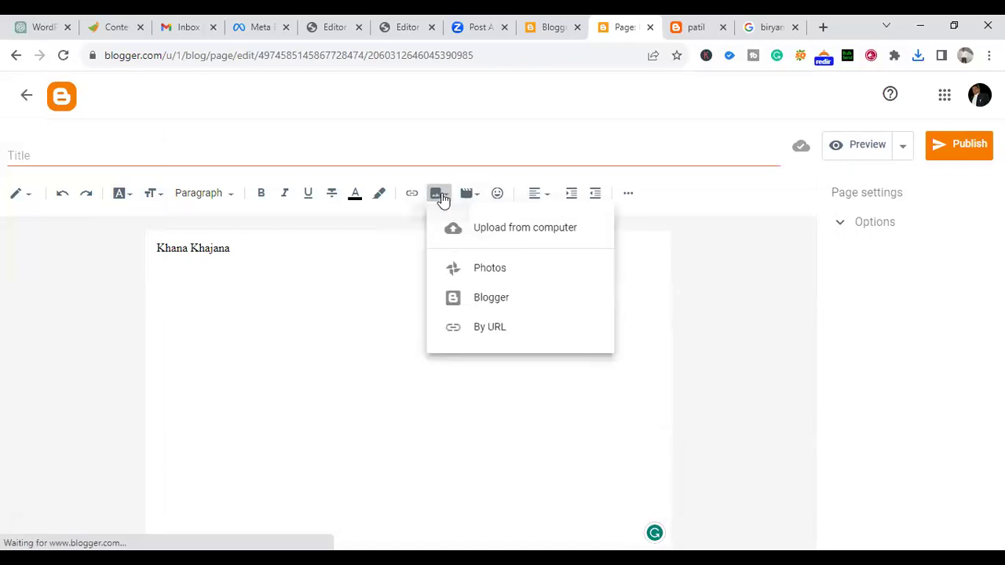
left_click(493, 234)
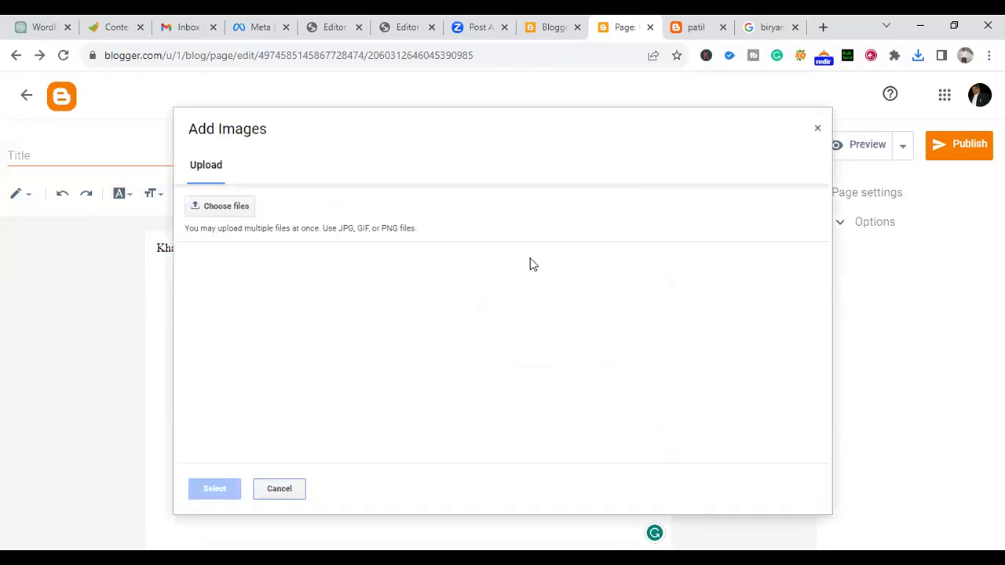
left_click(221, 210)
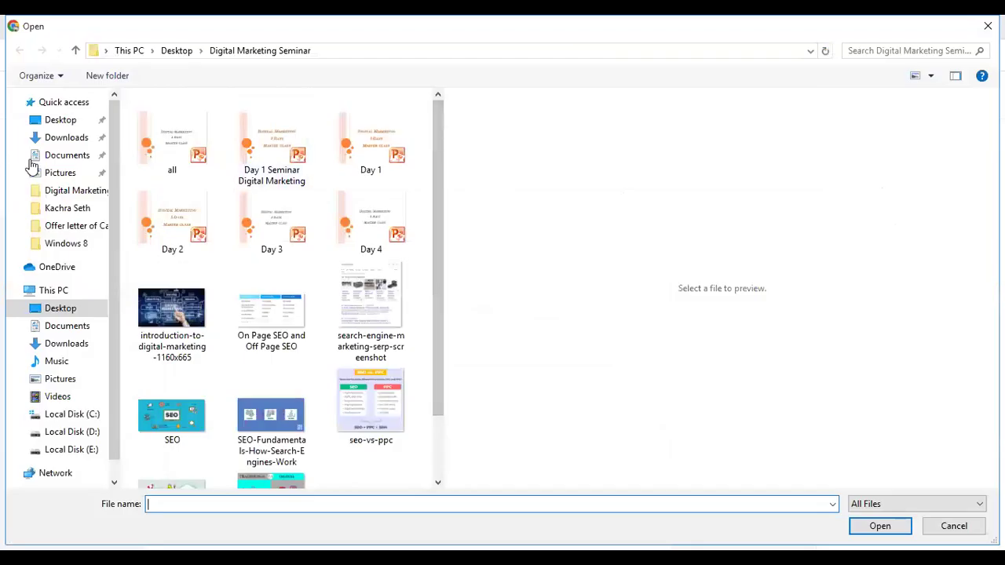
left_click(60, 119)
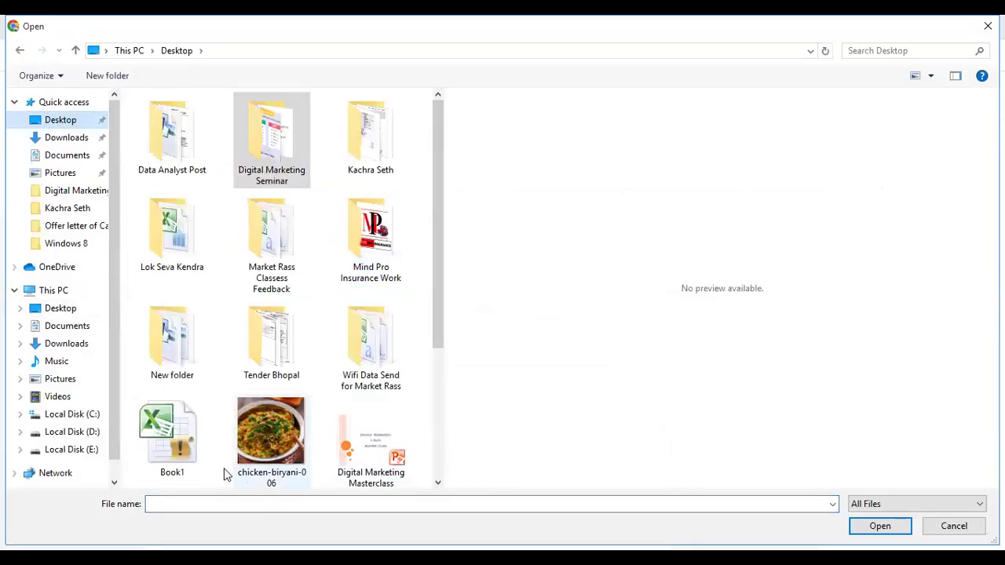
left_click(291, 422)
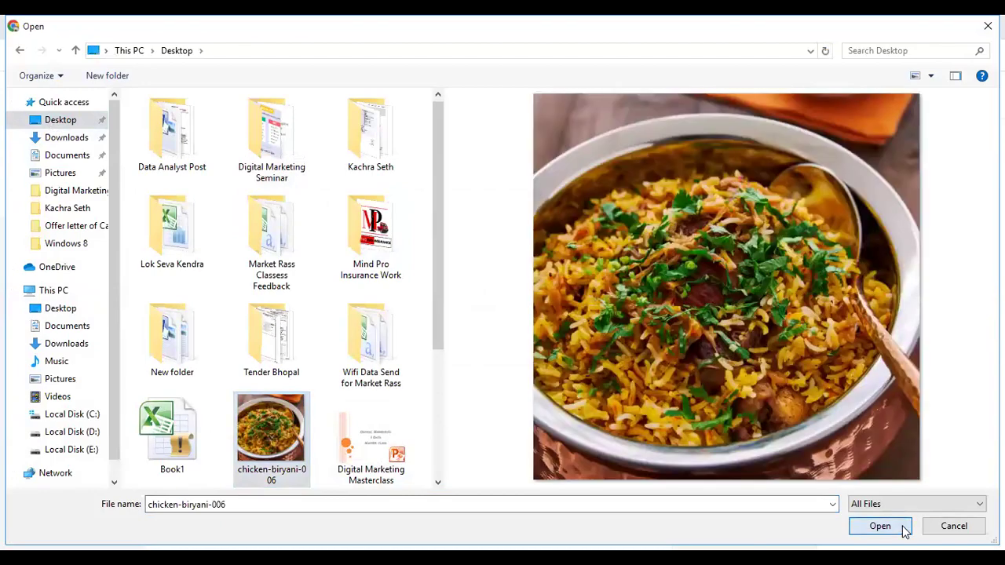
key("Return")
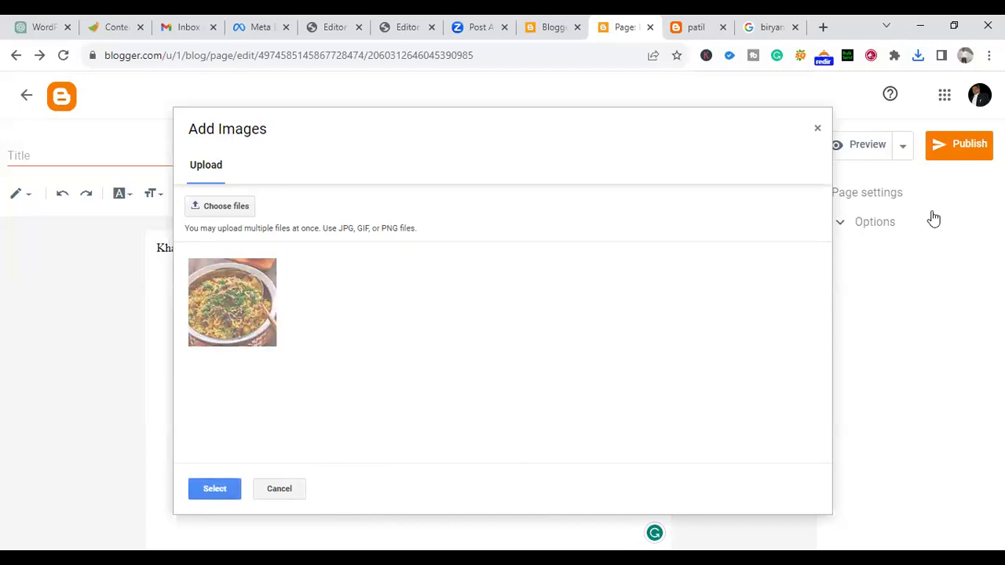
key("Return")
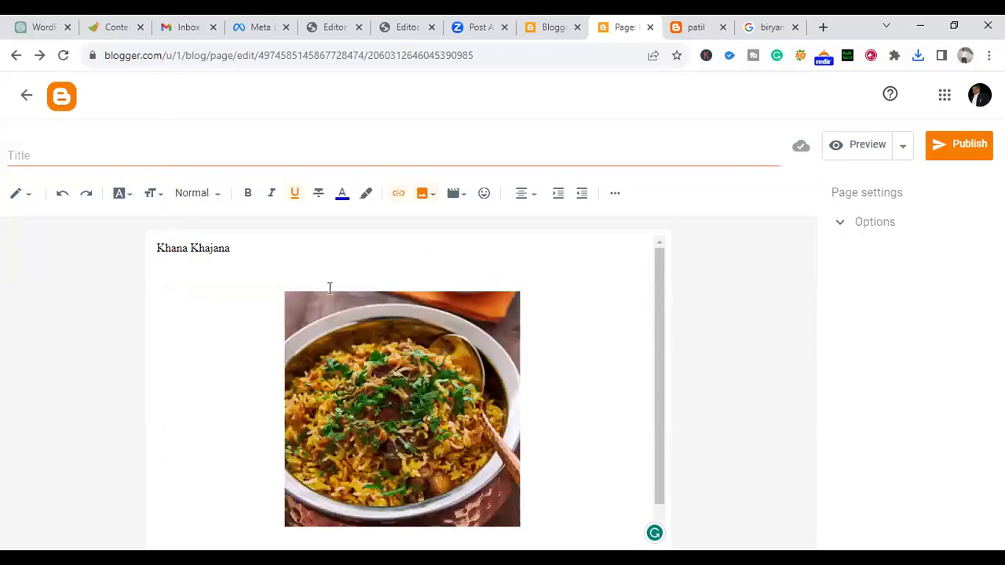
Step: Return to the biryani image results and open the Best Chicken Biryani recipe page on norecipes.com
left_click(777, 29)
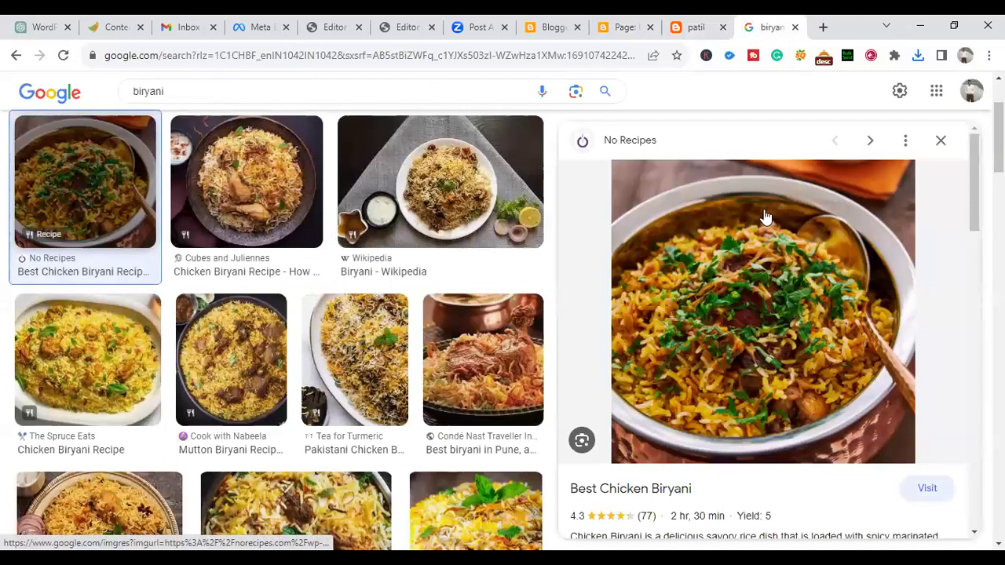
left_click(16, 55)
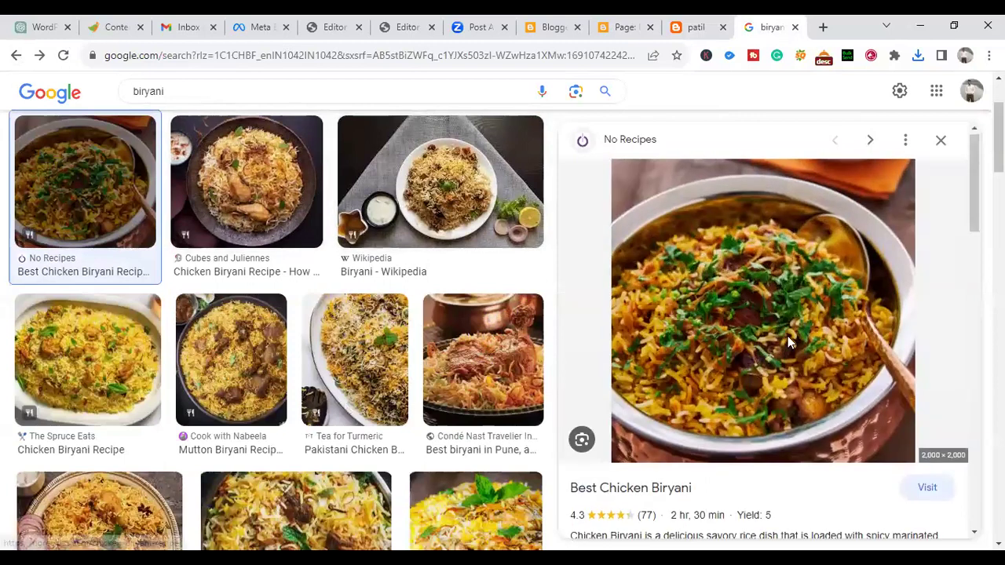
scroll(788, 336, "down", 2)
left_click(621, 270)
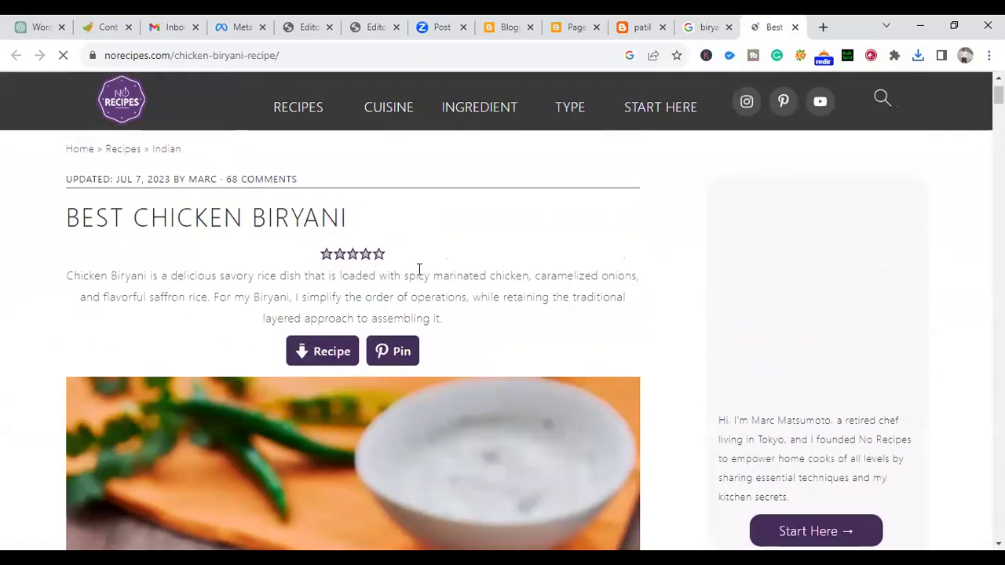
Step: Copy the article text from the "BEST CHICKEN BIRYANI" heading through the paragraph ending "after the Biryani is assembled"
scroll(419, 275, "down", 8)
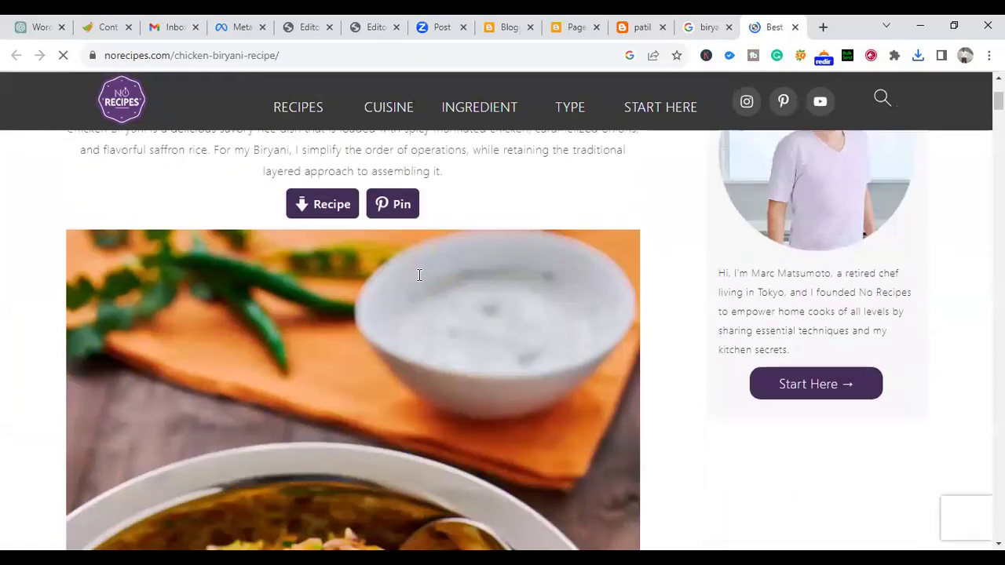
scroll(417, 282, "down", 3)
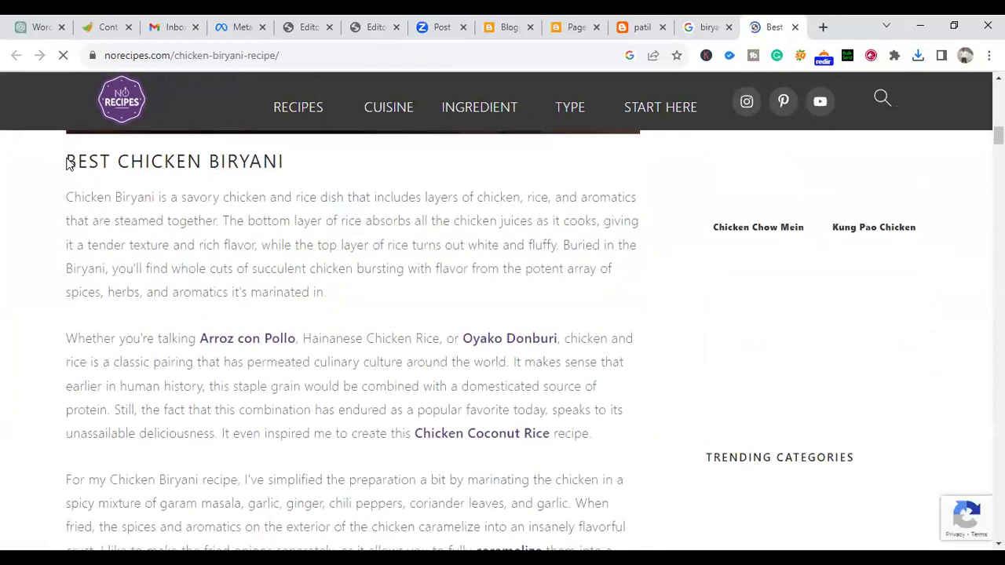
triple_click(66, 161)
left_click(69, 156)
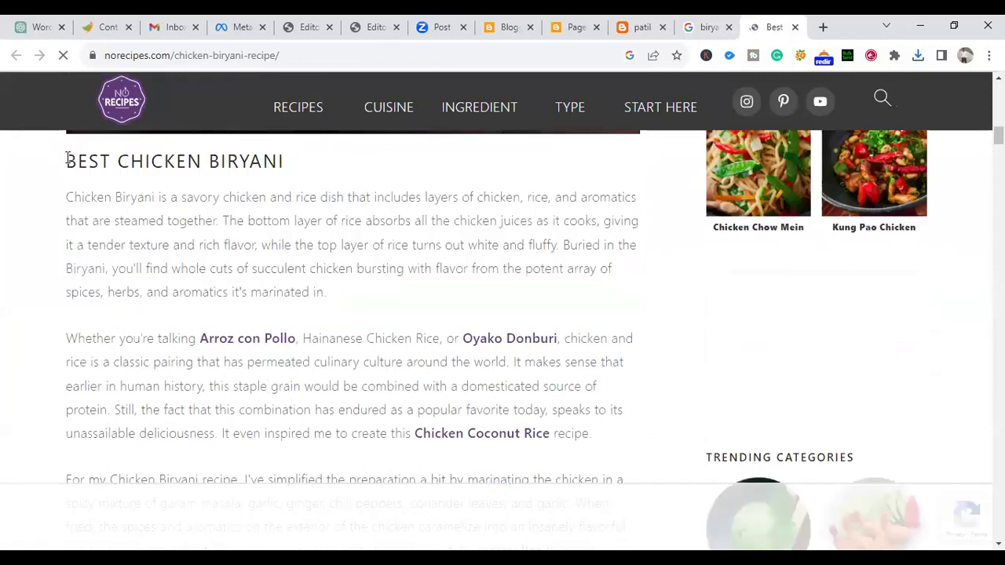
left_click(284, 331, "shift")
left_click(337, 481, "shift")
left_click(340, 490, "shift")
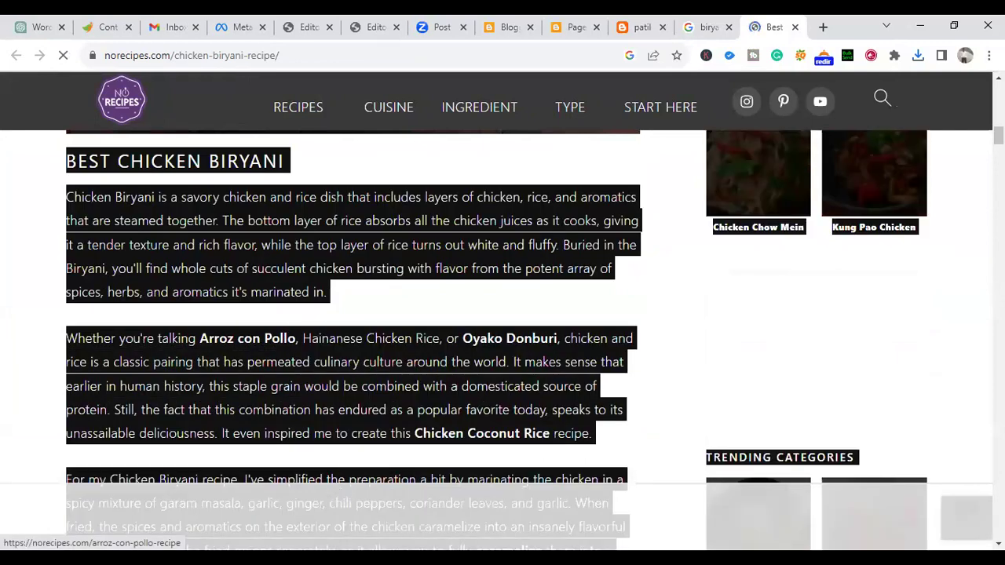
scroll(363, 415, "down", 1)
left_click(363, 415)
left_click(347, 442, "shift")
left_click(348, 484, "shift")
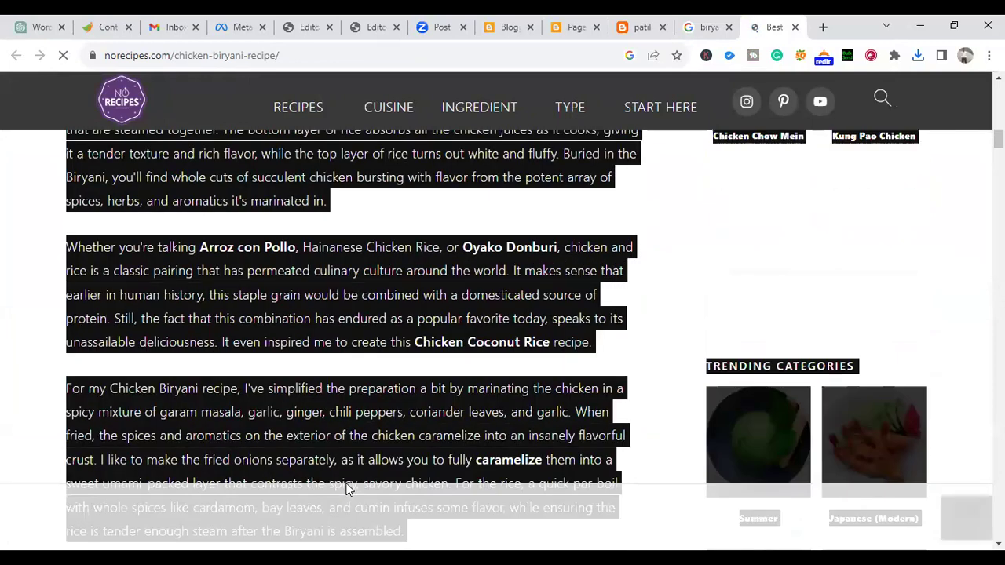
scroll(348, 489, "down", 1)
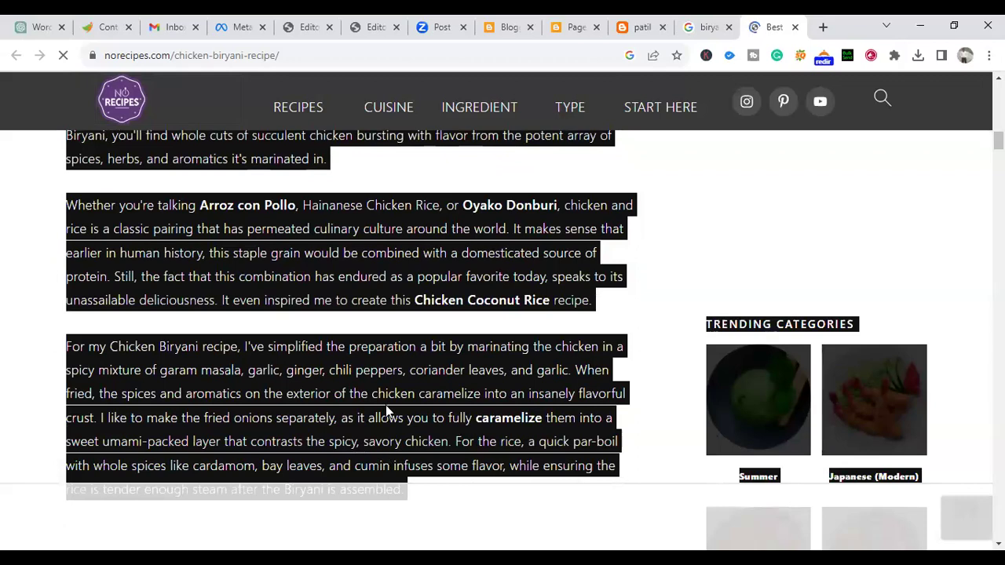
right_click(321, 237)
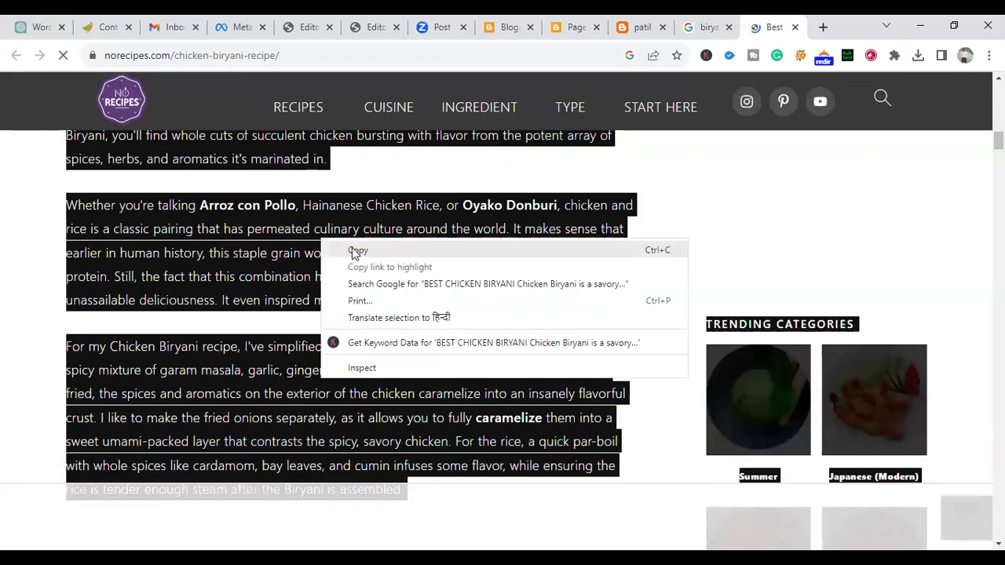
left_click(357, 251)
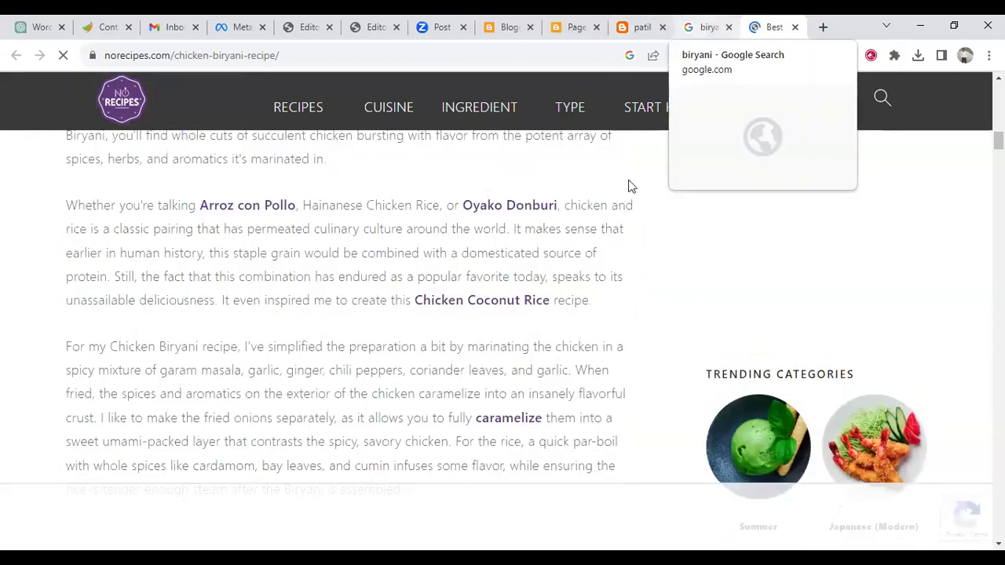
Step: Paste the copied recipe text between "Khana Khajana" and the biryani image in the Blogger page draft and publish the page
key("ctrl+shift+Tab")
key("ctrl+shift+Tab")
key("ctrl+shift+Tab")
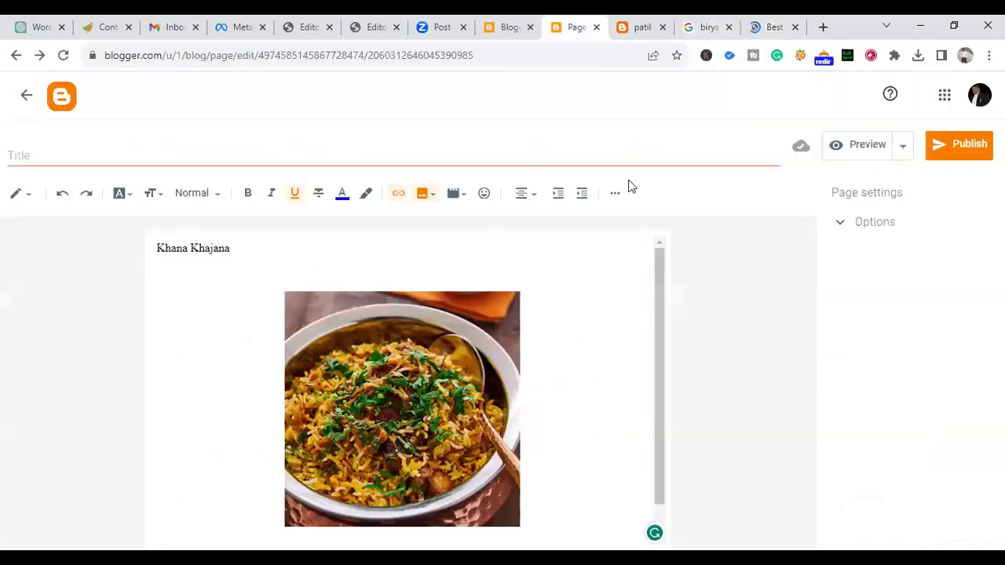
left_click(264, 273)
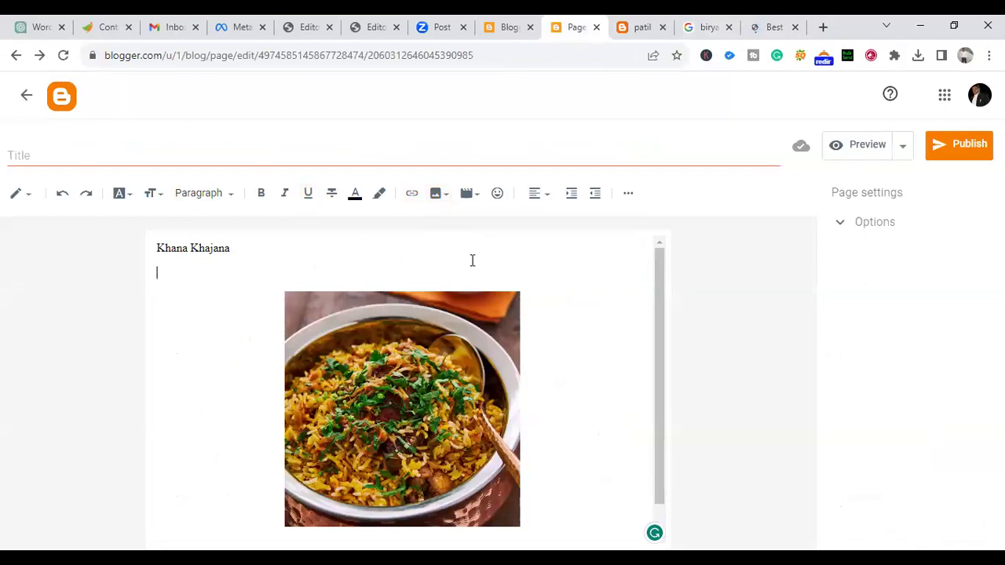
key("ctrl+v")
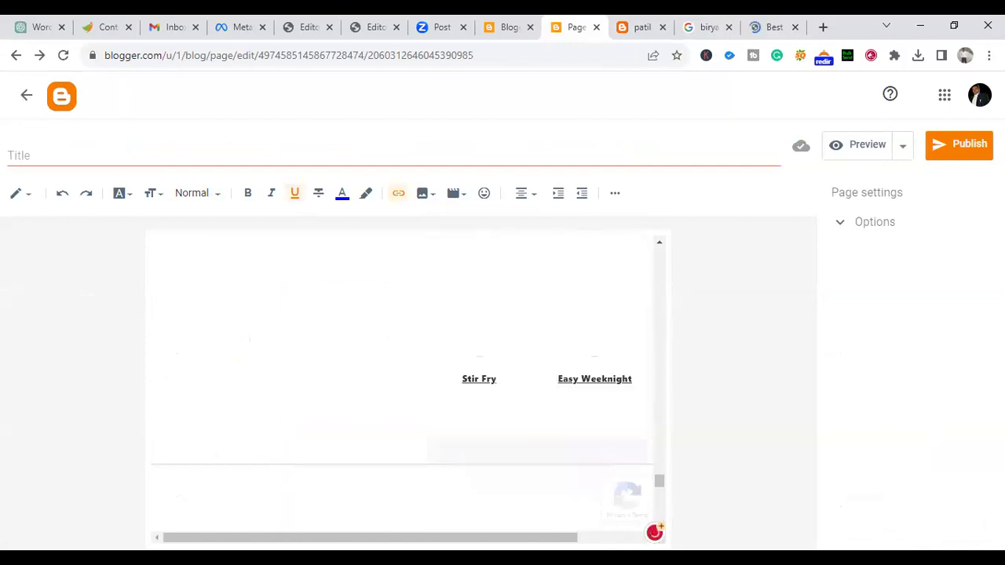
left_click(967, 149)
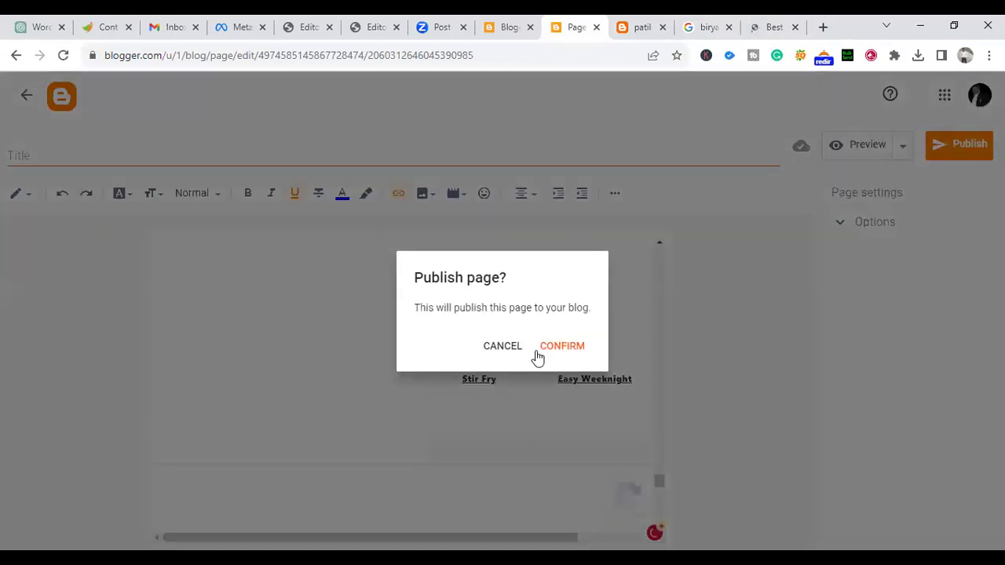
key("Return")
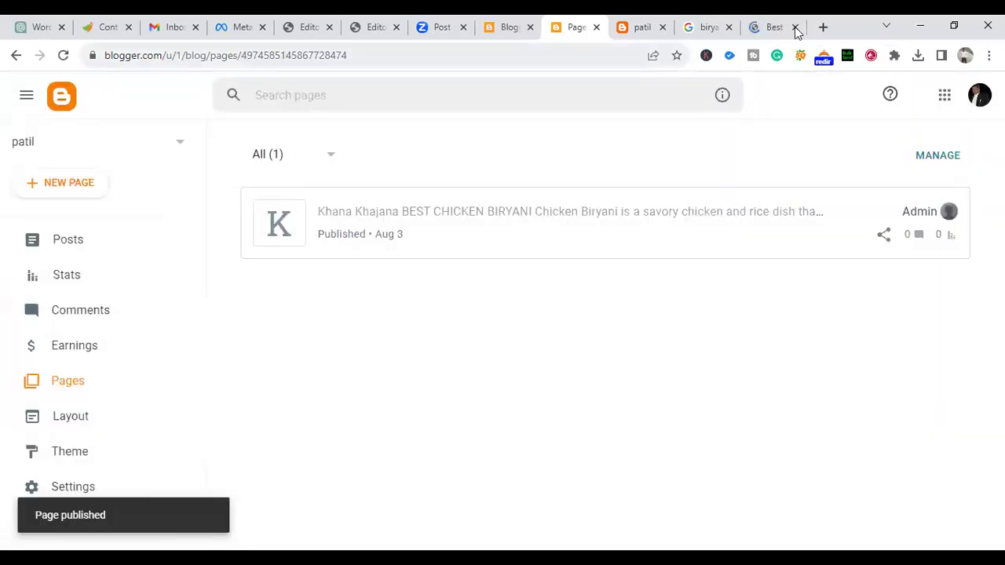
Step: Check the reloaded live patil blog, close it, and open a preview of the published page from its editor
left_click(641, 32)
left_click(63, 56)
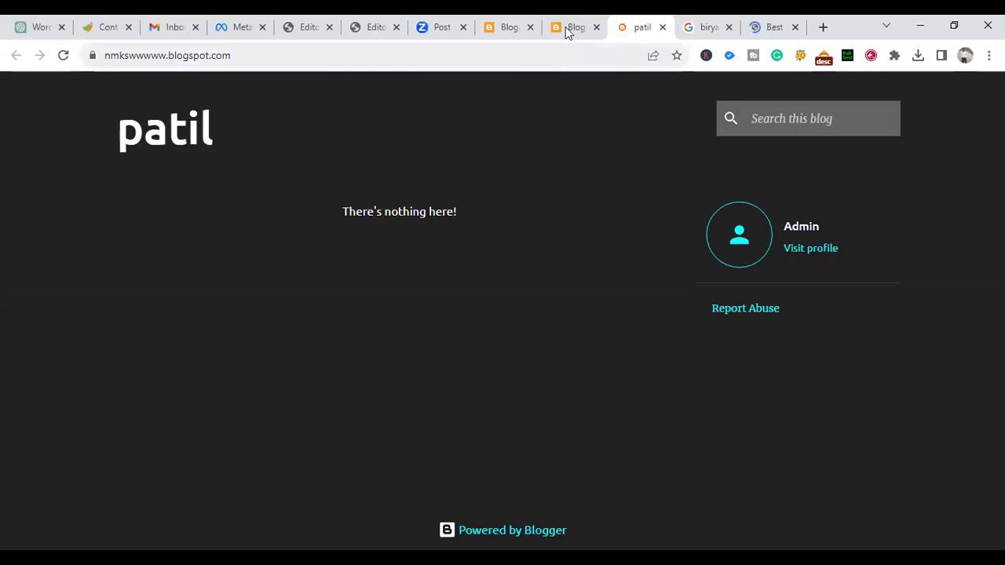
key("ctrl+shift+Tab")
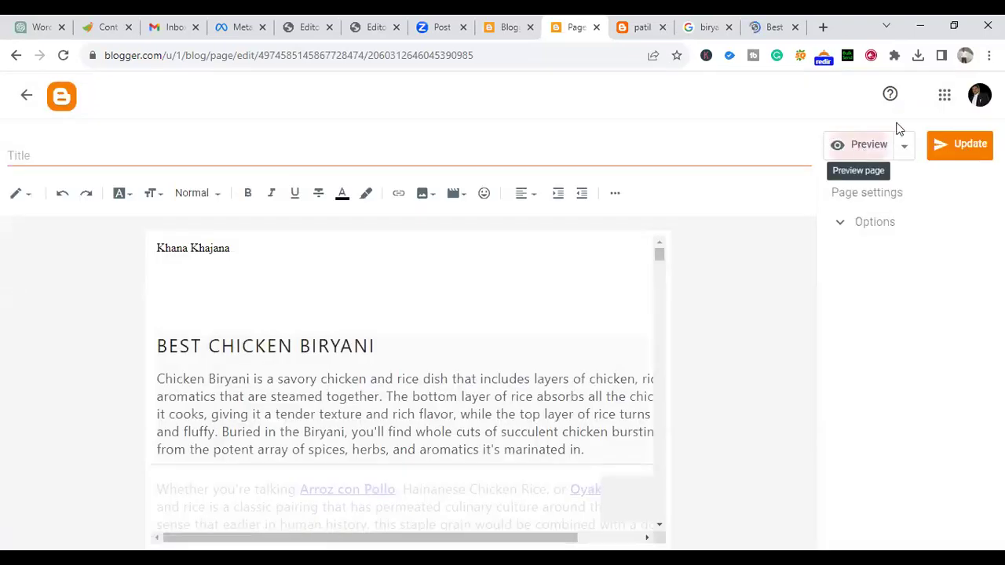
left_click(867, 135)
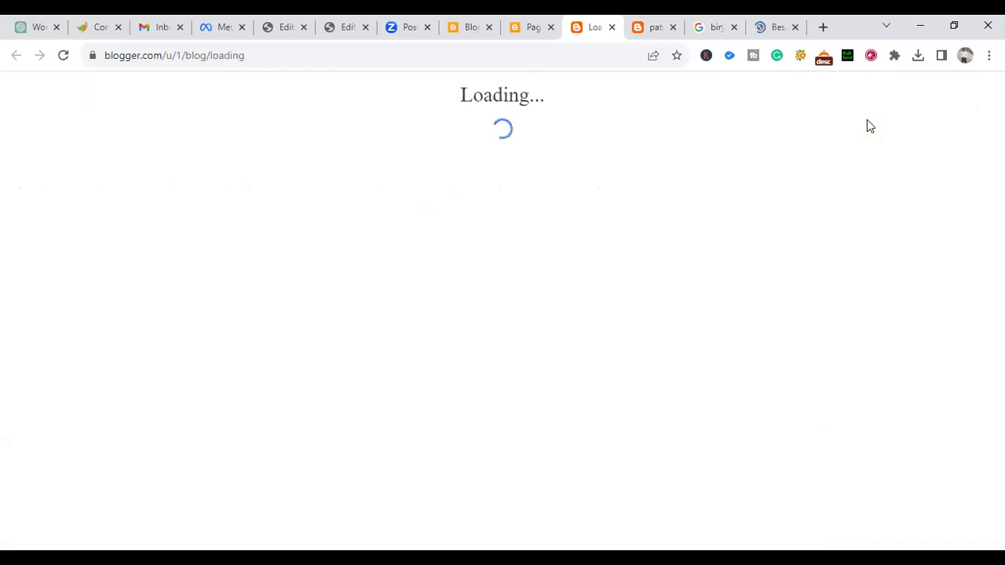
left_click(658, 29)
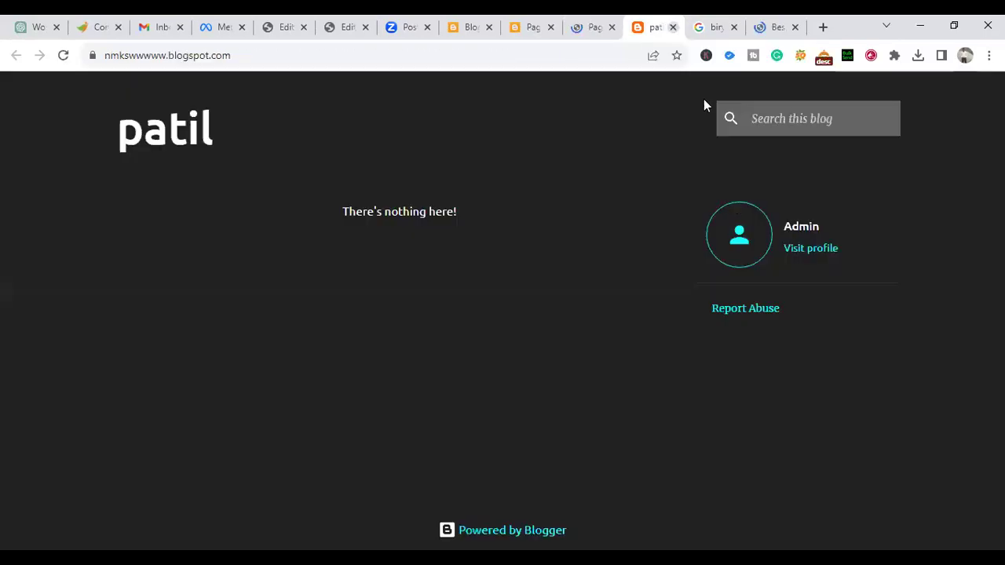
left_click(673, 27)
left_click(593, 26)
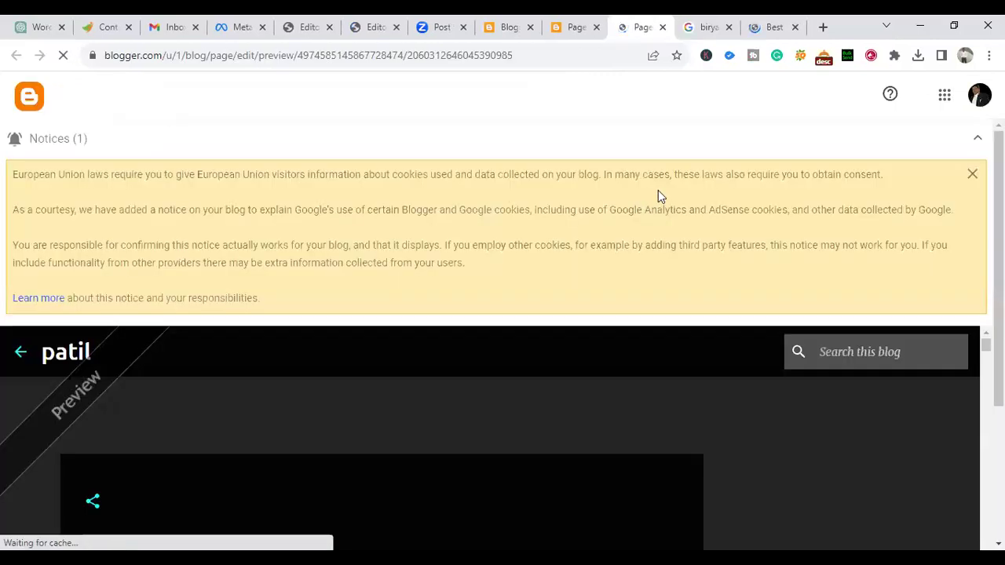
Step: Examine the page preview from the "Khana Khajana" line down through the pasted recipe text and ingredient amounts
scroll(658, 190, "down", 3)
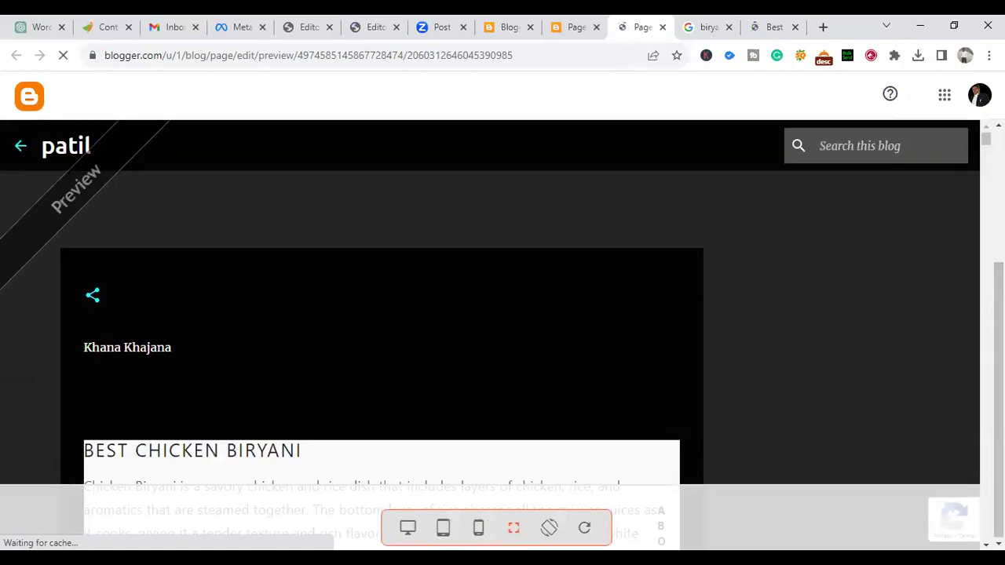
scroll(382, 353, "down", 5)
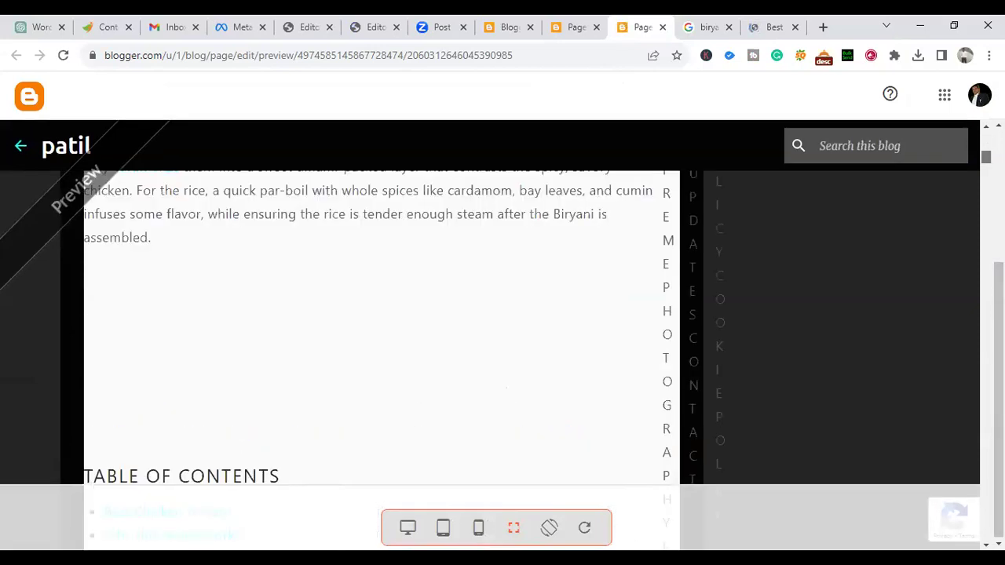
scroll(382, 314, "down", 5)
scroll(381, 314, "down", 5)
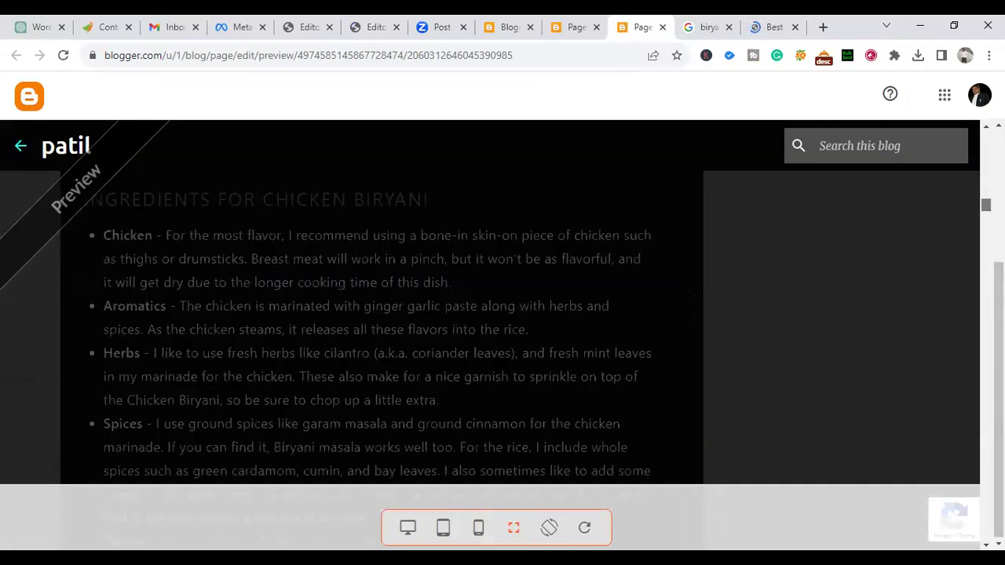
scroll(382, 314, "down", 5)
scroll(980, 246, "down", 5)
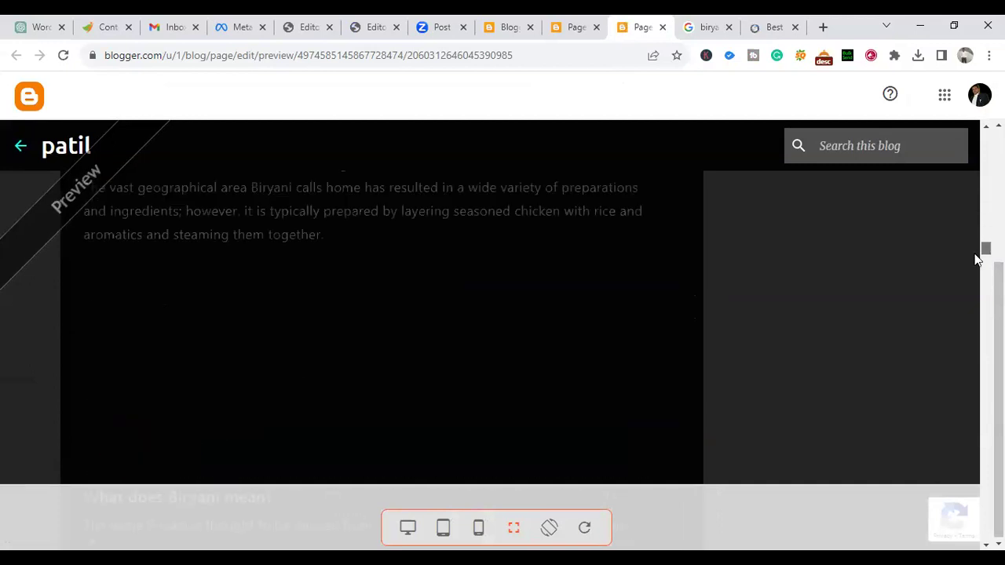
scroll(381, 314, "down", 5)
scroll(981, 330, "down", 20)
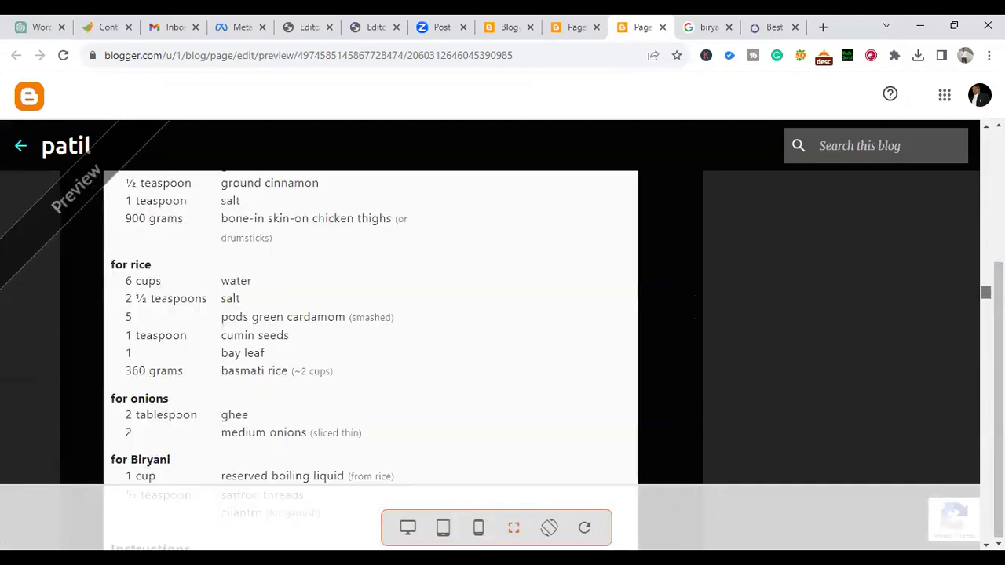
left_click_drag(976, 346, 969, 408)
left_click_drag(970, 418, 595, 25)
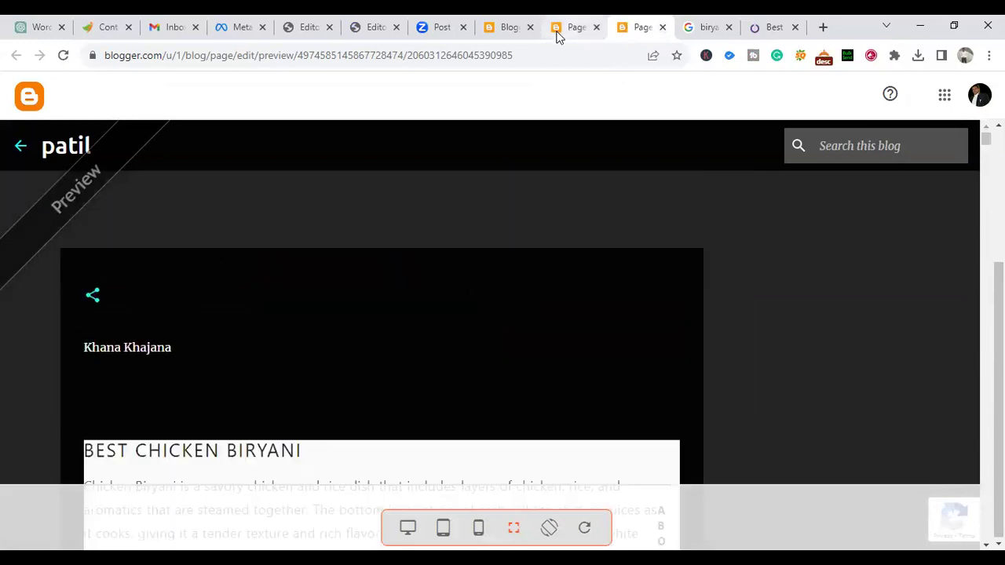
Step: Return to the page editor and delete the opening recipe text starting at the "BEST CHICKEN BIRYANI" heading
left_click(559, 31)
scroll(264, 287, "down", 2)
scroll(236, 306, "up", 2)
left_click(159, 346)
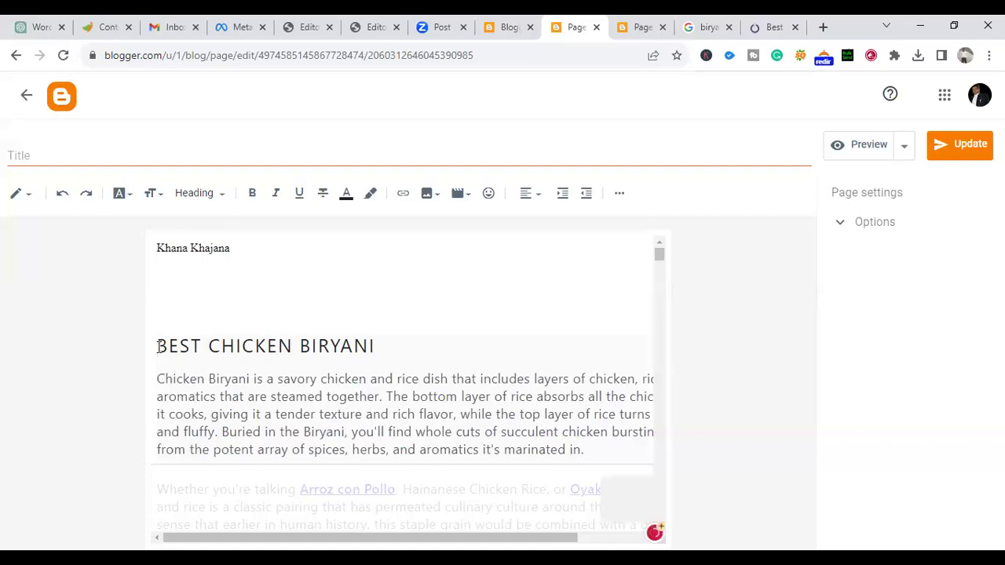
key("ctrl+a")
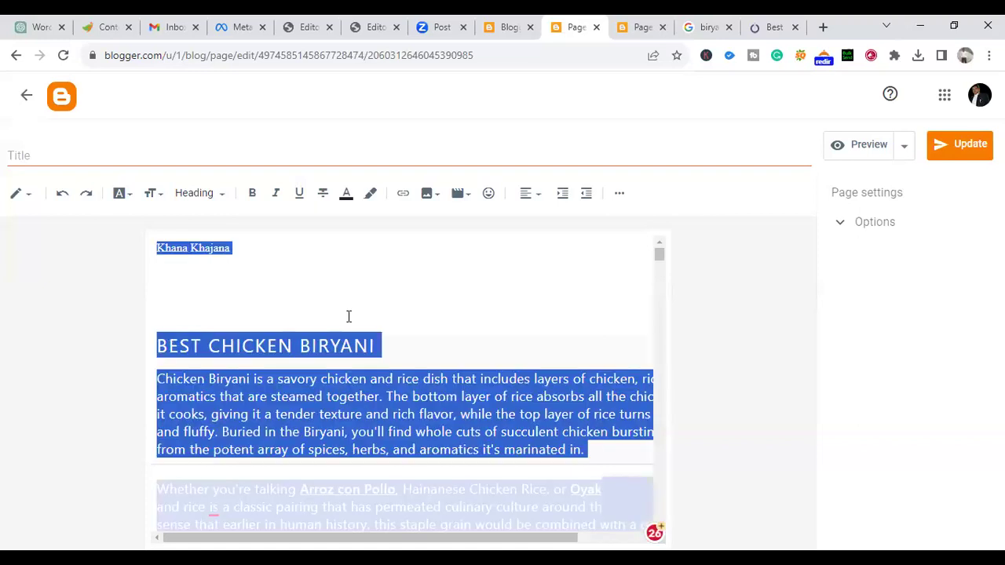
left_click(160, 287)
left_click_drag(159, 346, 526, 281)
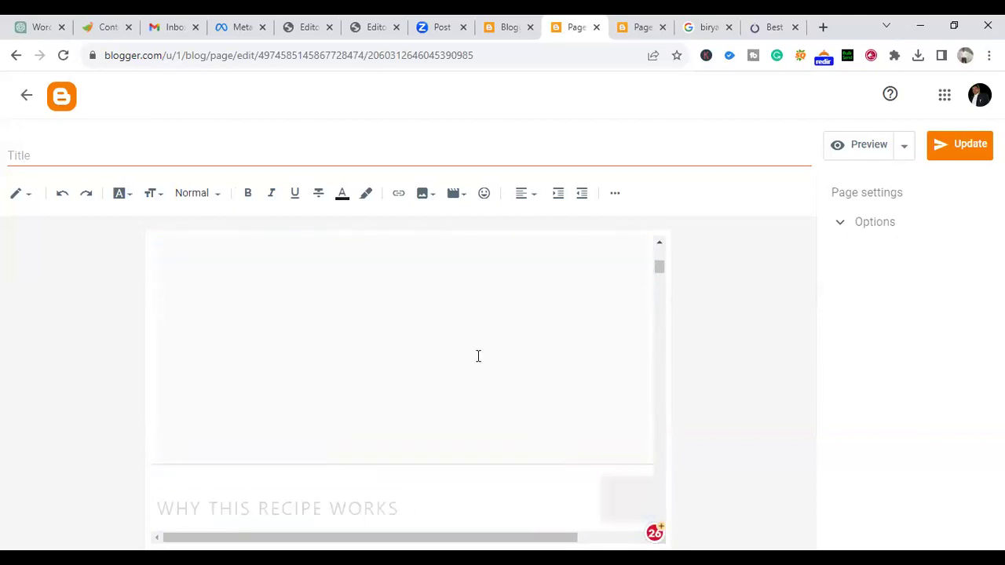
left_click(359, 327)
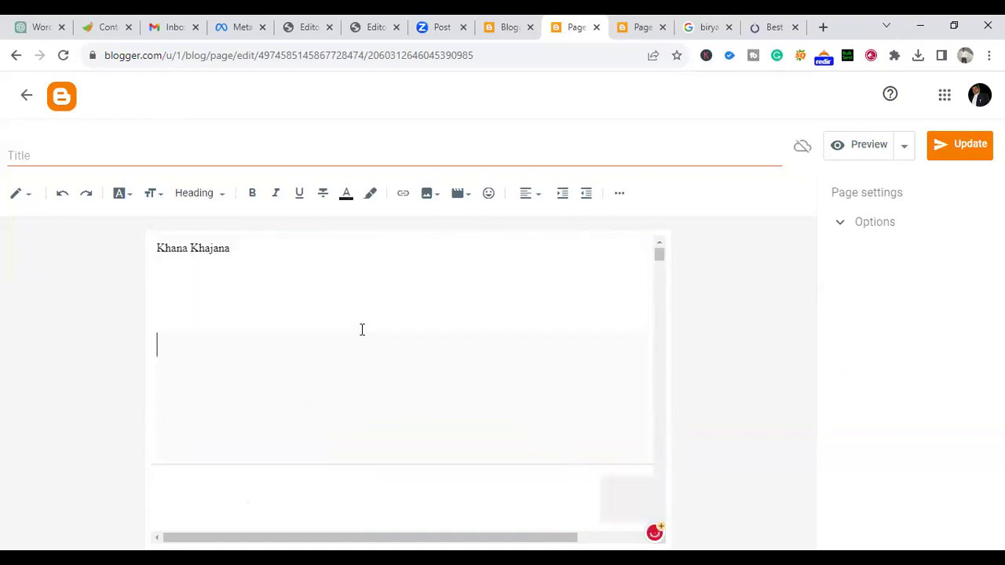
Step: Delete the "Khana Khajana" line at the start of the page and enter "Khana Khajana" again
key("ctrl+a")
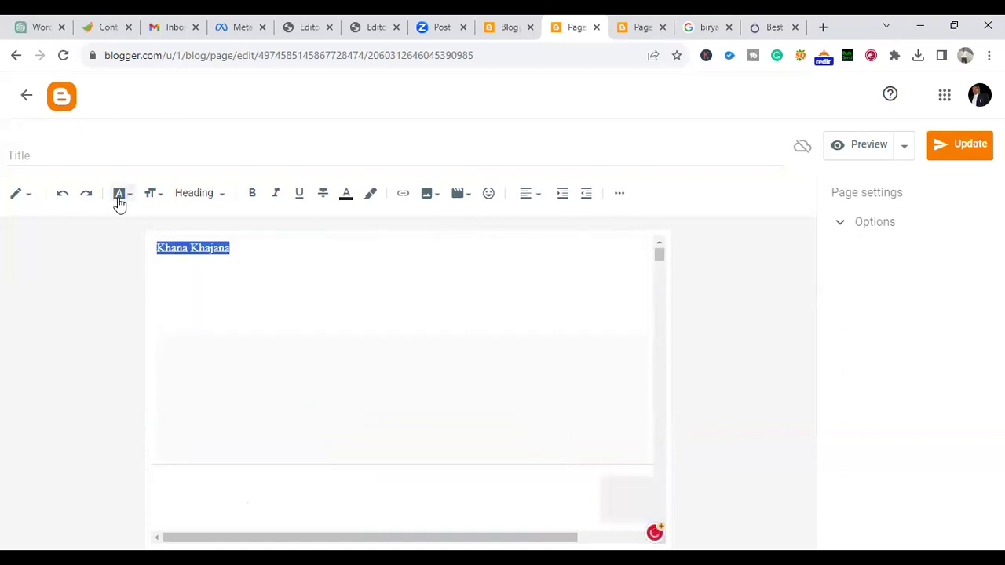
key("BackSpace")
key("BackSpace")
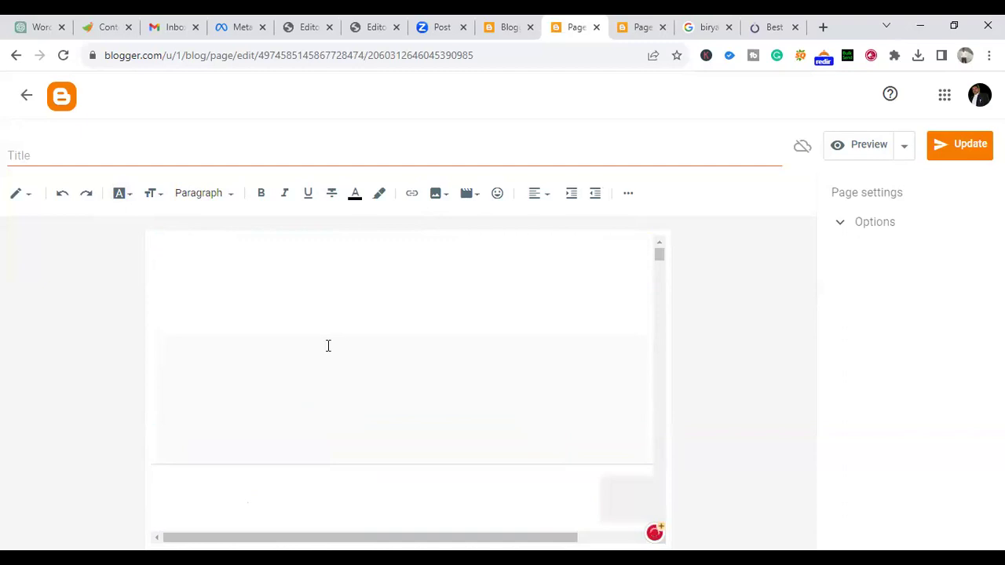
type("Khana Khajana")
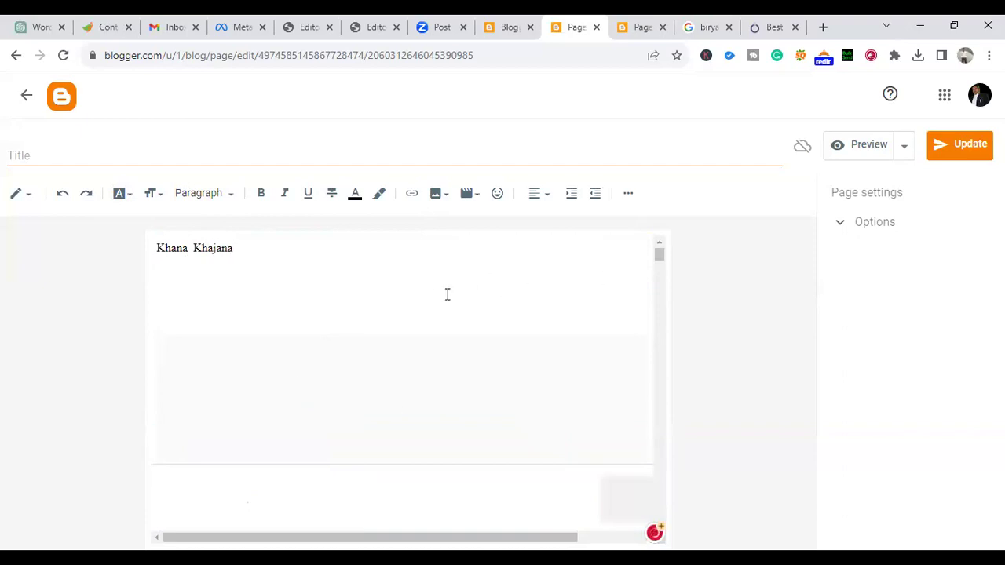
Step: Delete the "INGREDIENTS FOR CHICKEN BIRYANI" section and all remaining content so the page body is empty
left_click_drag(659, 260, 661, 290)
left_click_drag(332, 377, 157, 365)
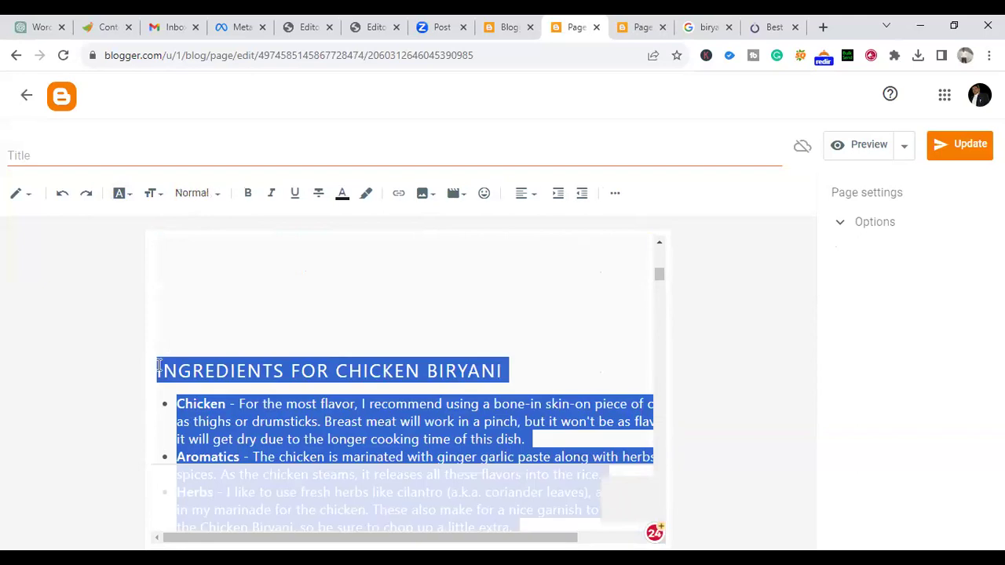
key("Delete")
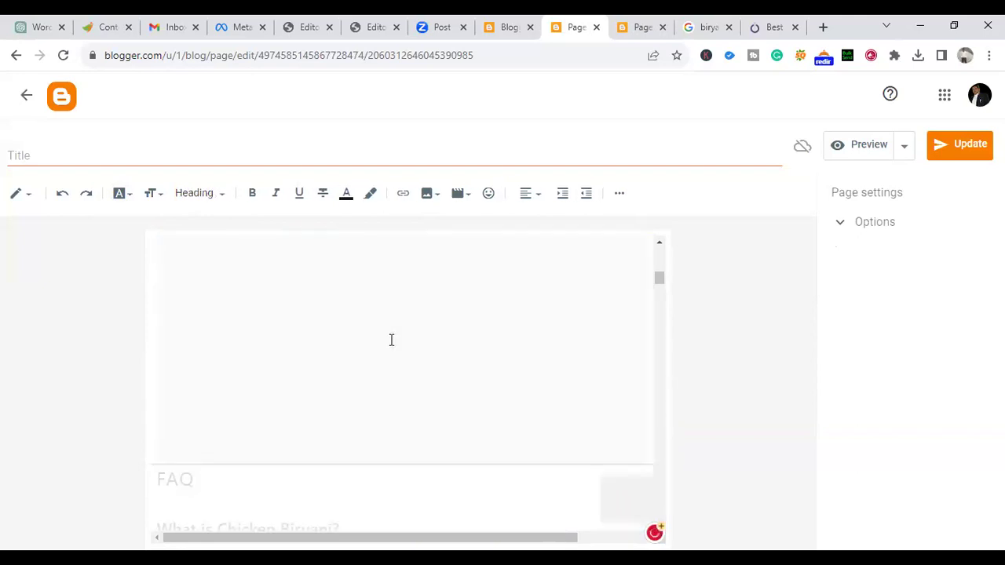
key("ctrl+a")
key("Delete")
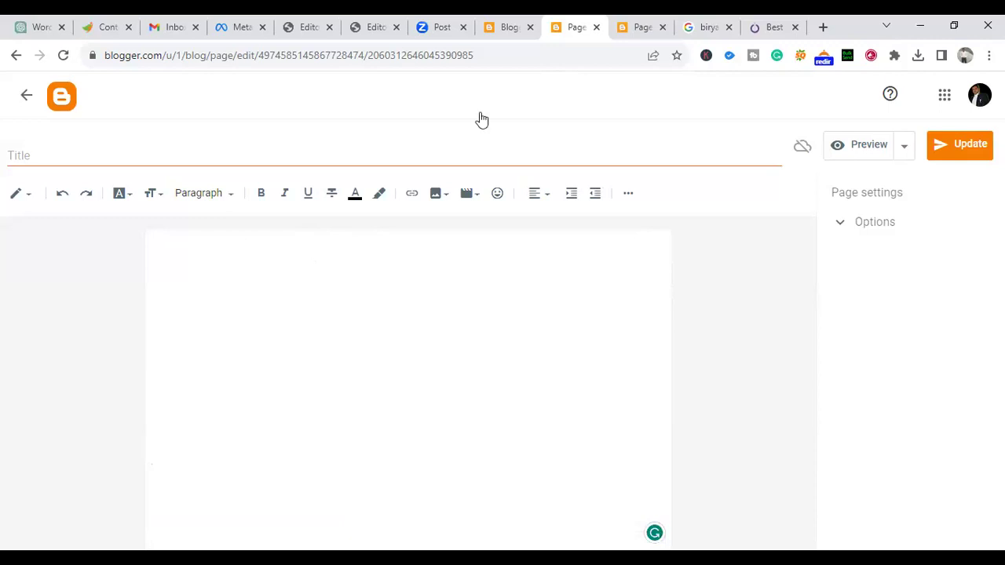
Step: Switch to the norecipes.com recipe page and try to select the article text from the "BEST CHICKEN BIRYANI" section
left_click(706, 26)
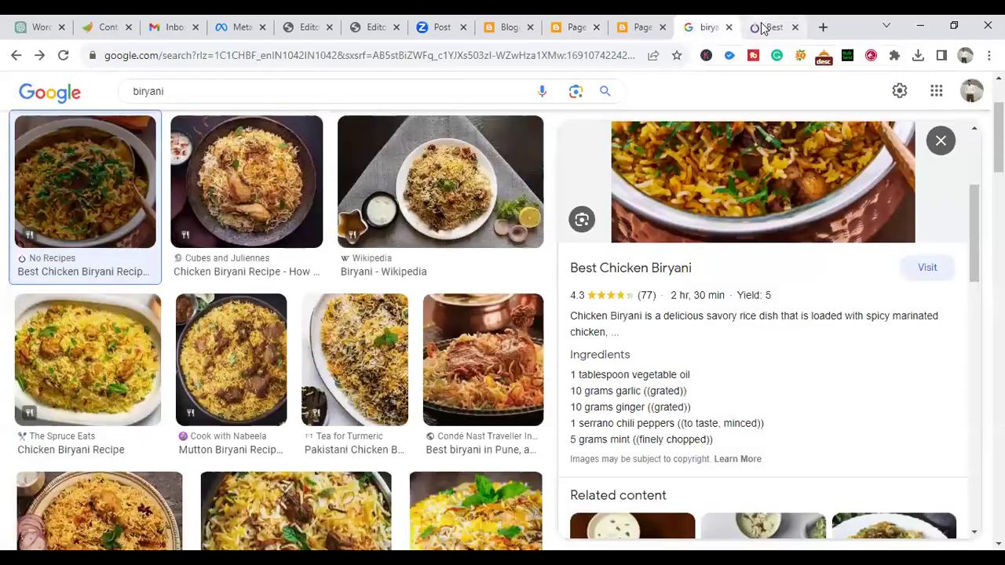
left_click(763, 27)
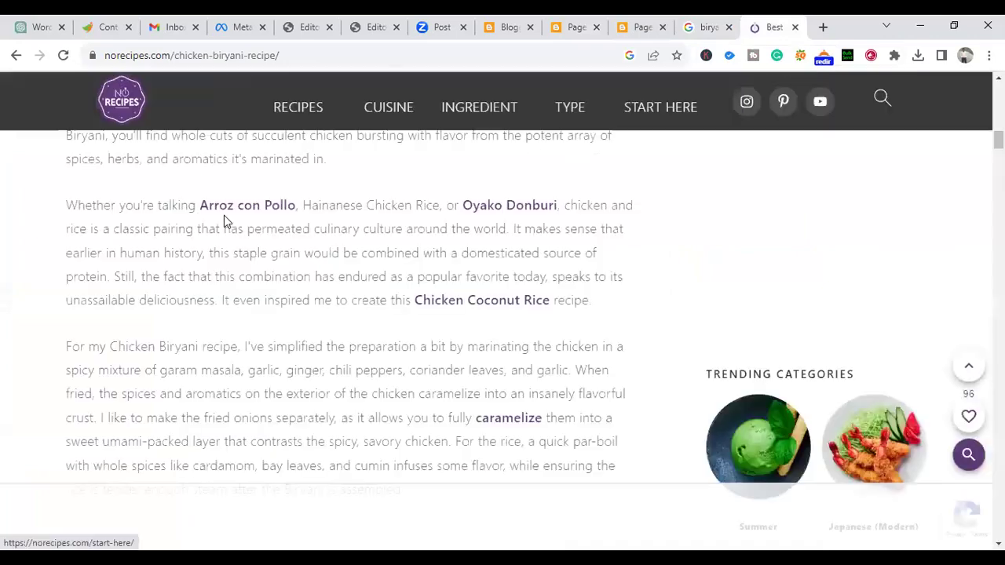
scroll(226, 216, "up", 7)
scroll(63, 154, "down", 5)
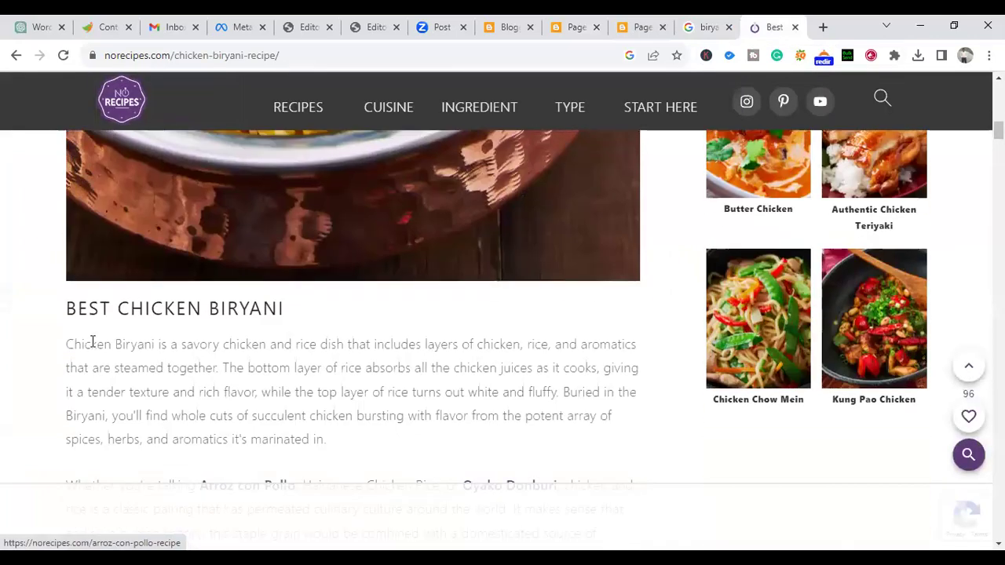
left_click_drag(66, 157, 257, 484)
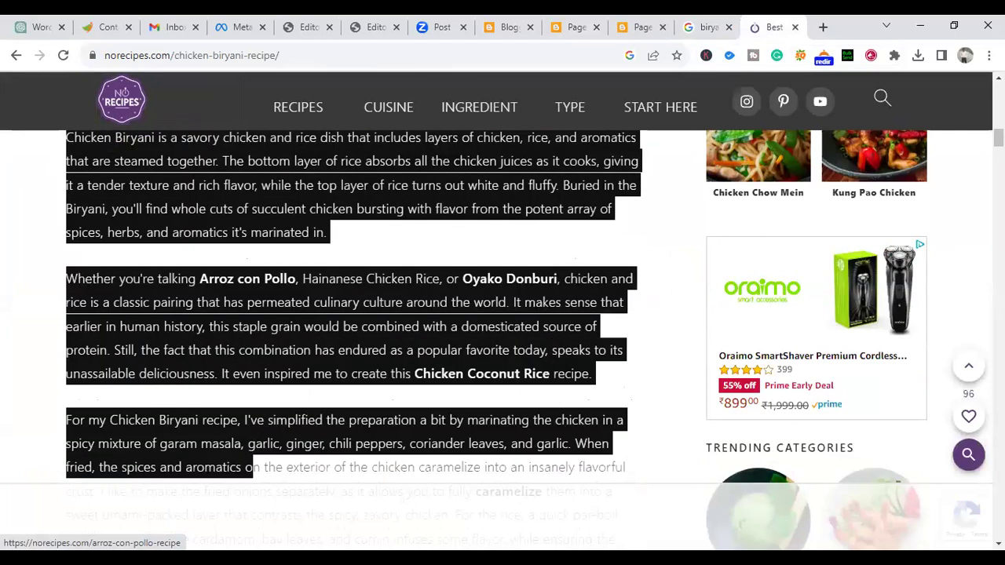
scroll(291, 289, "down", 2)
left_click(292, 290)
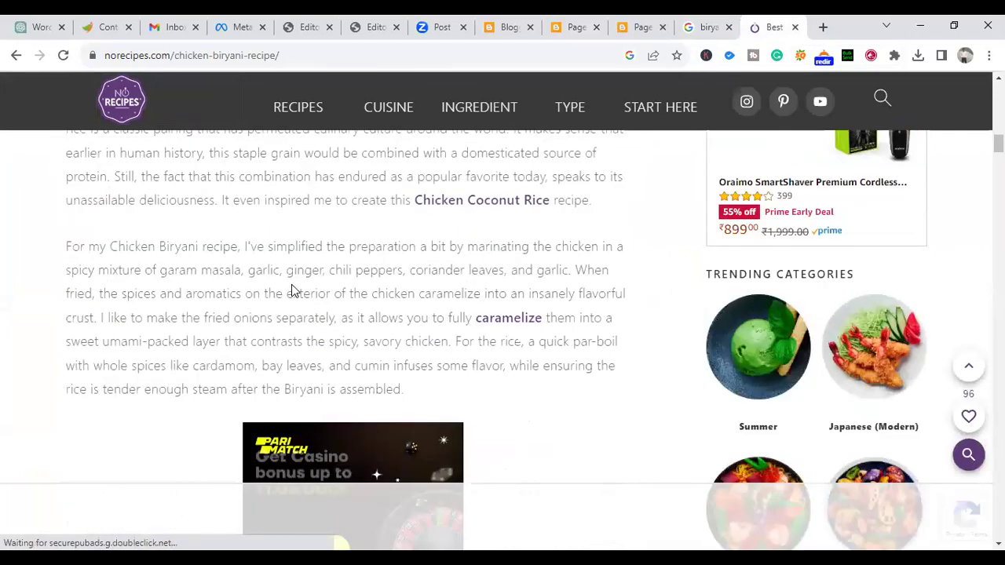
Step: Copy the recipe text from "taple grain would be combined" through "the Biryani is assembled" and paste it into the empty Blogger page
left_click(400, 388)
left_click(238, 154, "shift")
key("ctrl+c")
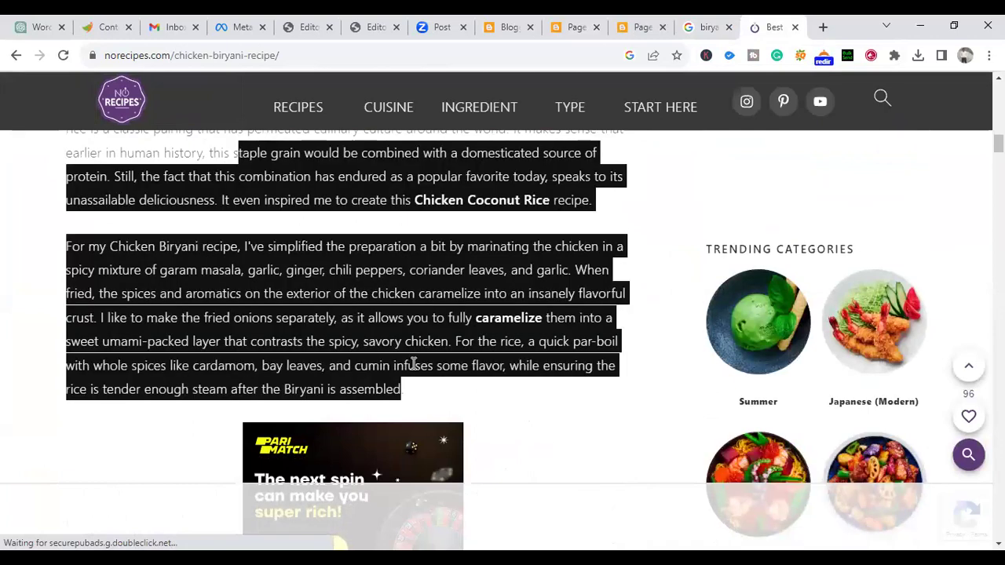
right_click(313, 268)
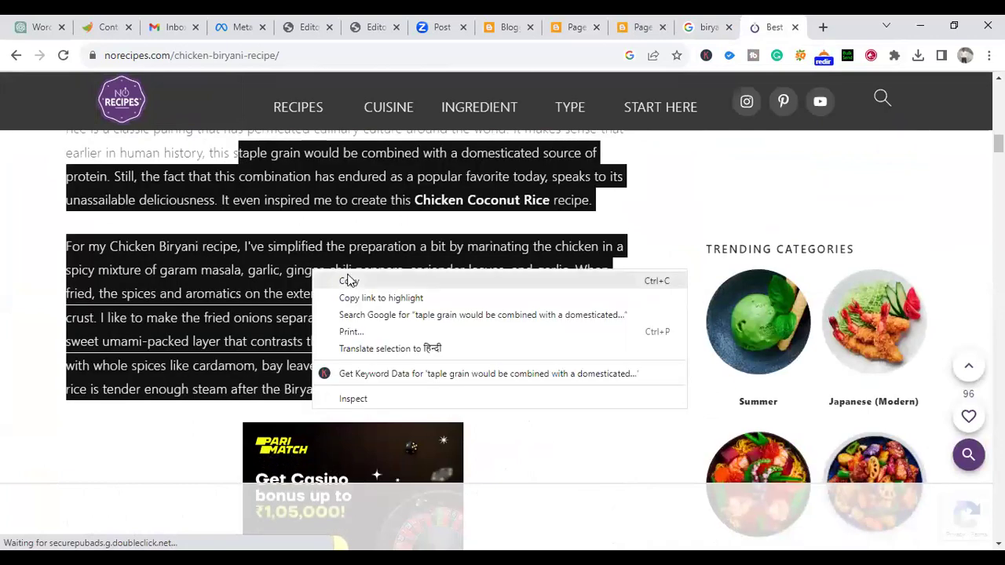
left_click(348, 280)
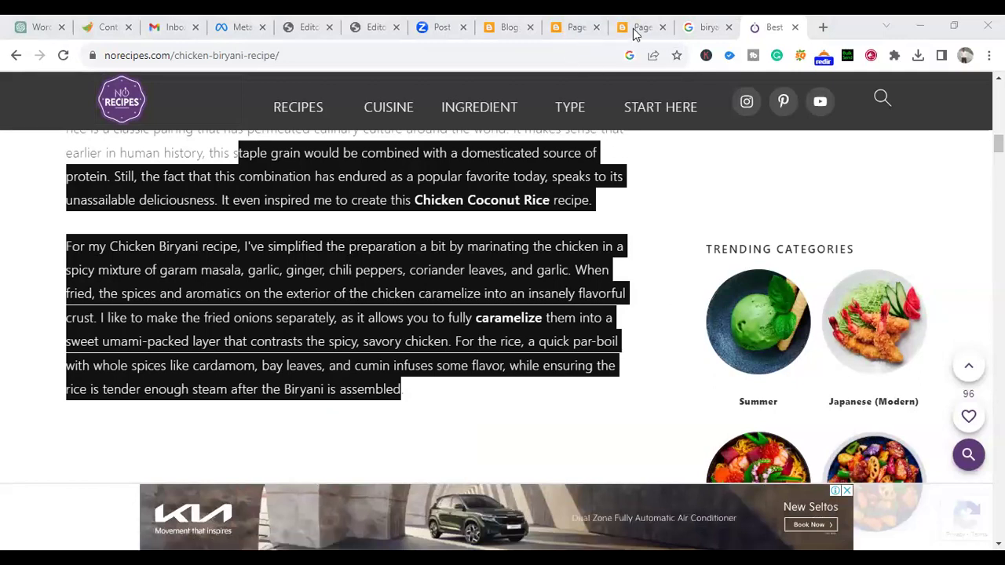
left_click(569, 38)
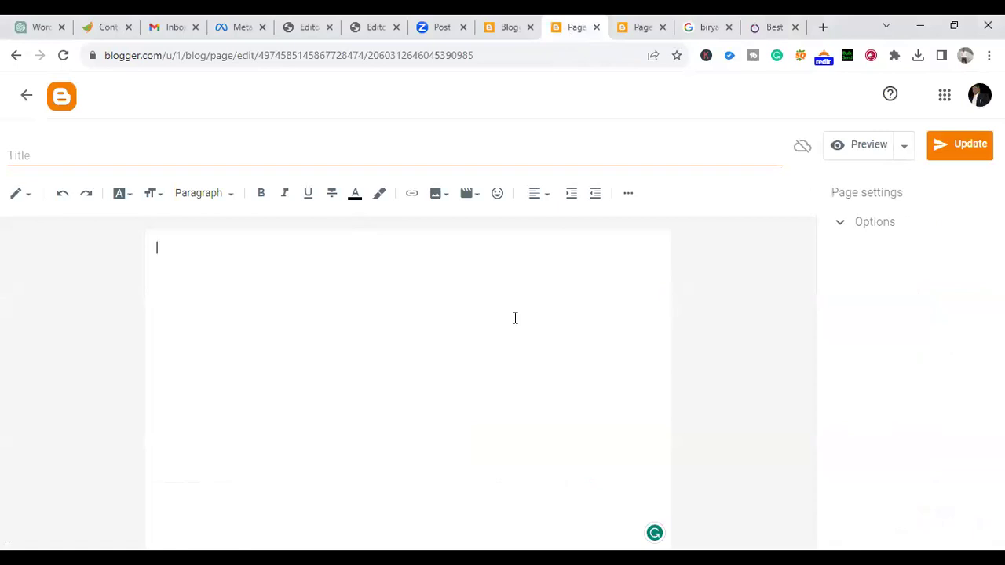
key("ctrl+v")
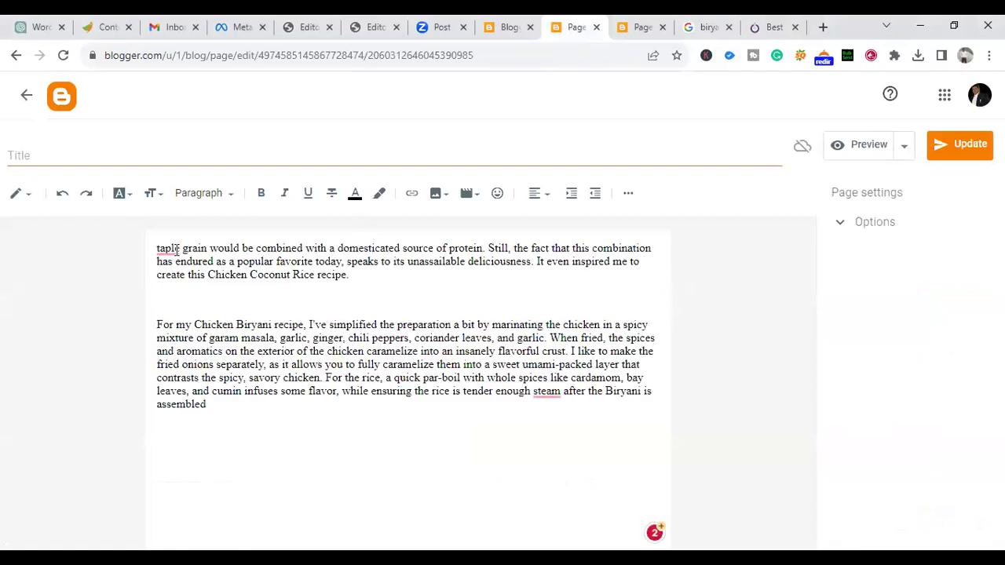
Step: Upload the image chicken-biryani-006 from the Desktop folder and insert it below the recipe text
left_click(440, 193)
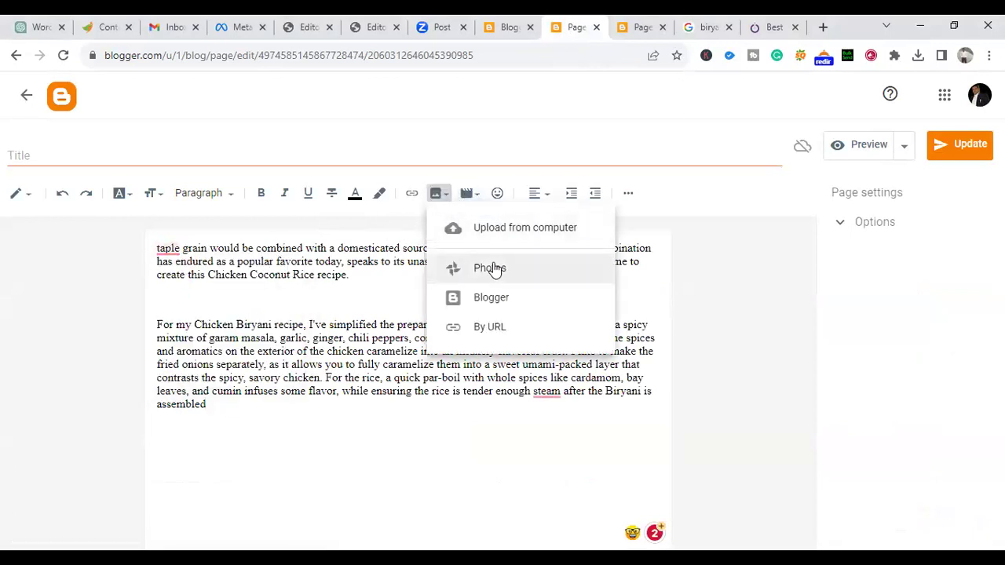
left_click(489, 230)
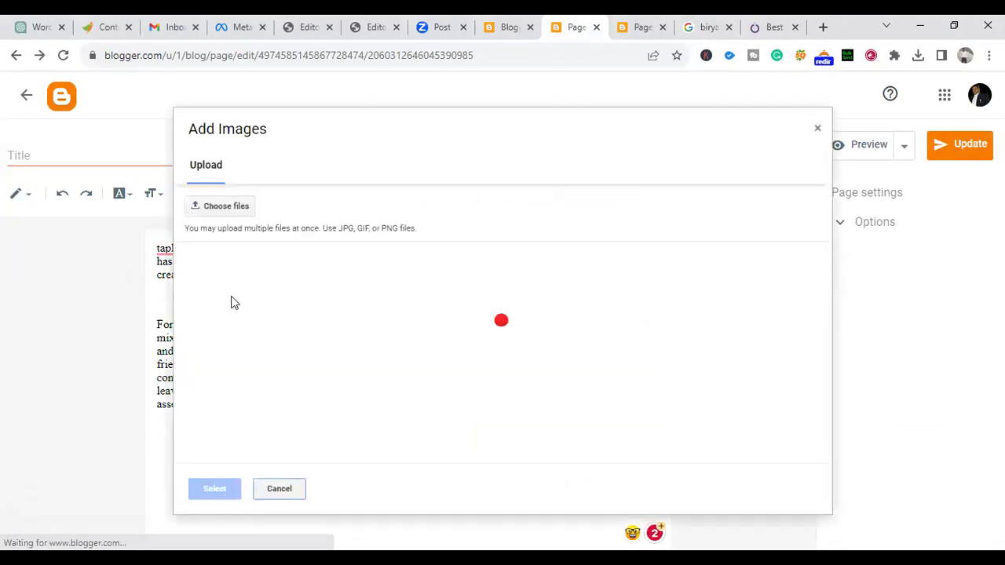
left_click(219, 206)
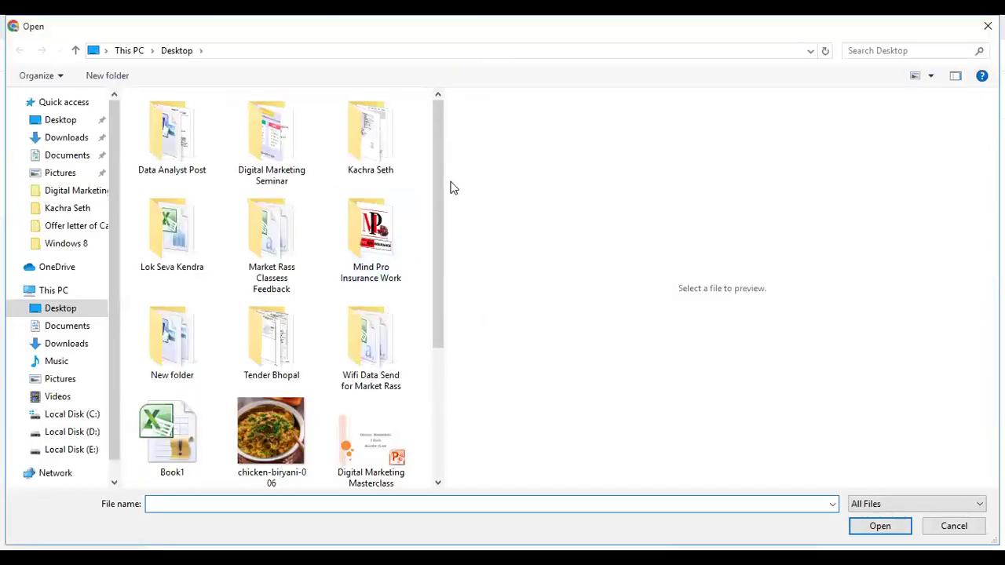
left_click(286, 446)
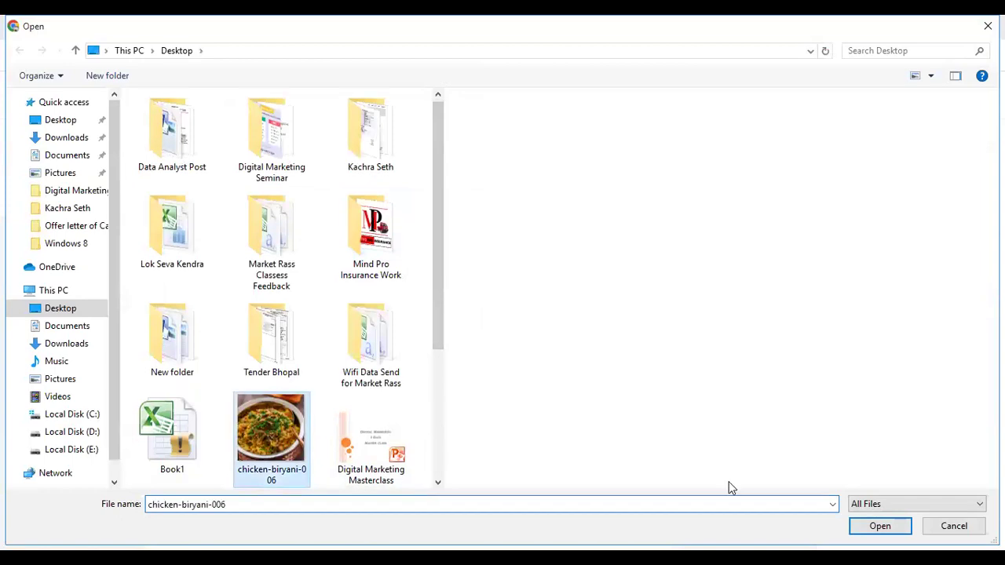
left_click(880, 526)
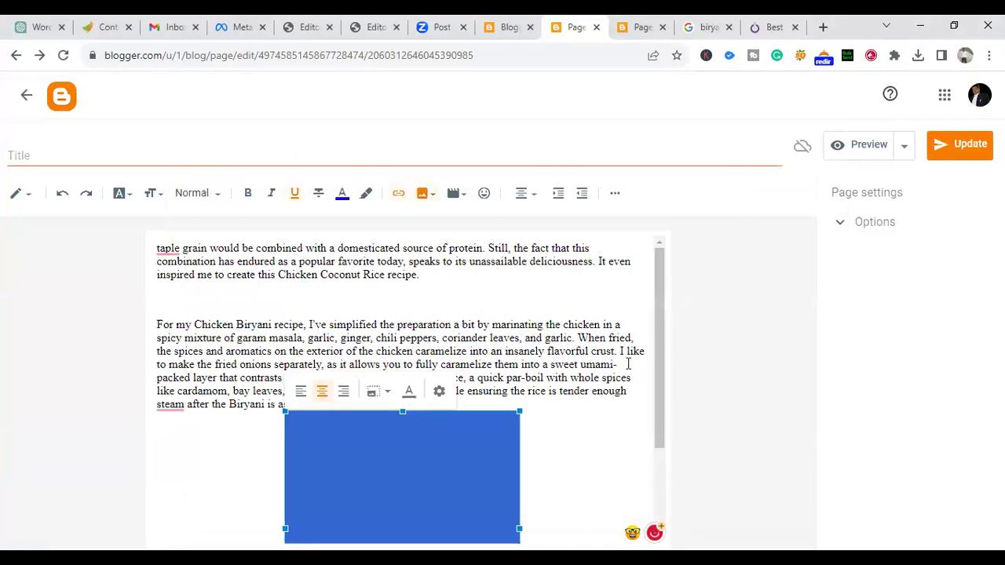
left_click_drag(658, 291, 676, 312)
left_click(23, 201)
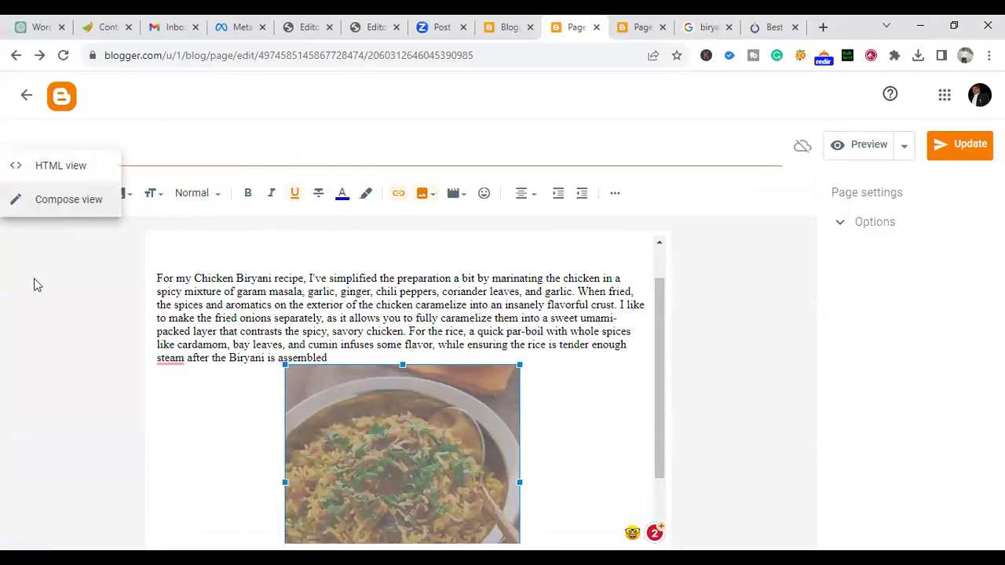
left_click(58, 308)
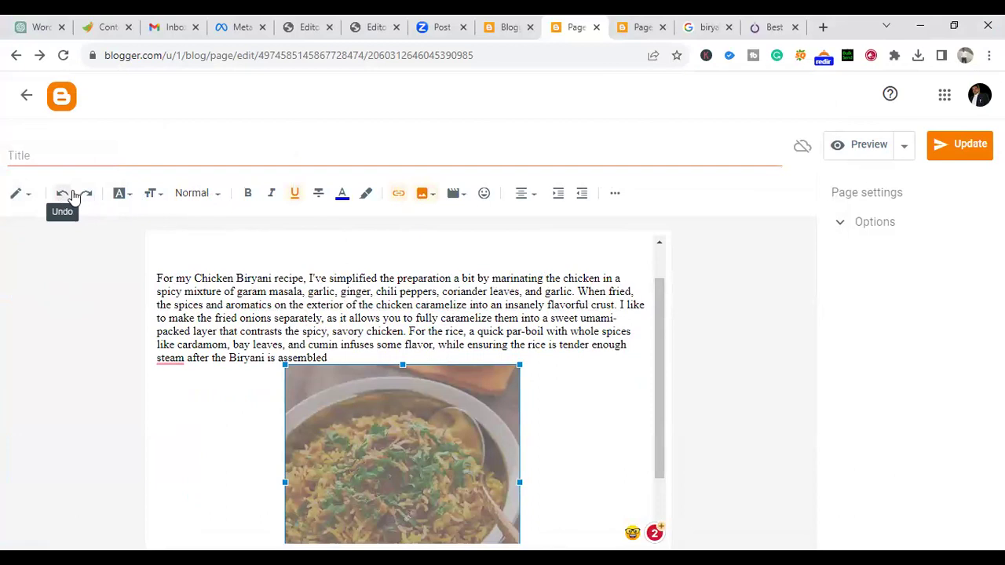
Step: Set the font of "I've simplified the preparation a bit" in the Chicken Biryani paragraph to Georgia
left_click(124, 194)
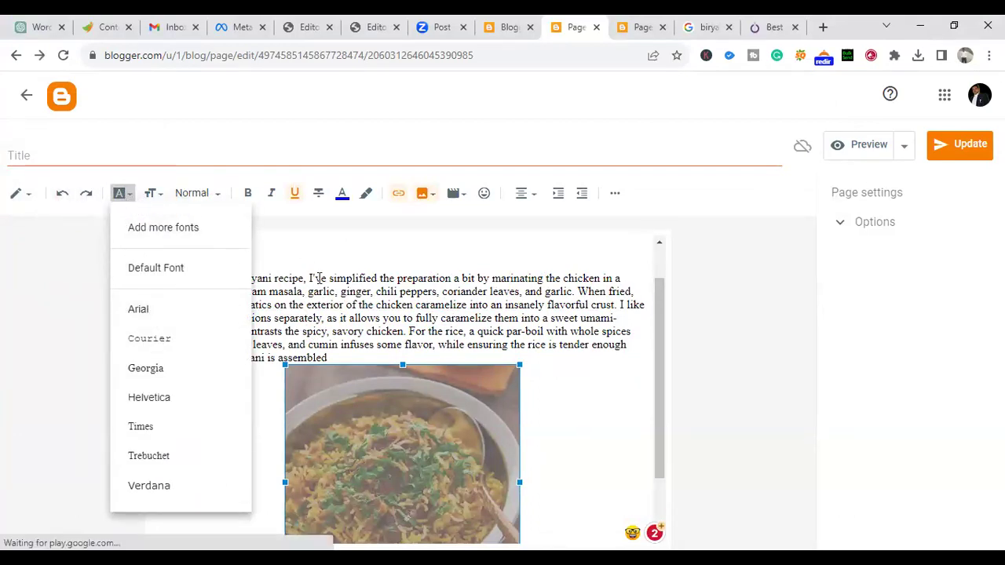
left_click(308, 277)
left_click_drag(308, 278, 477, 278)
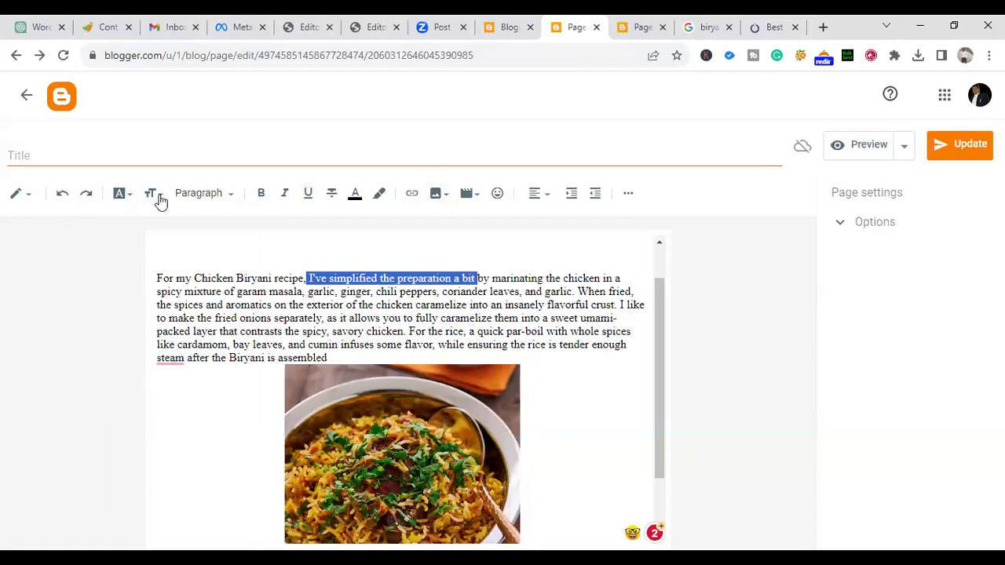
left_click(120, 195)
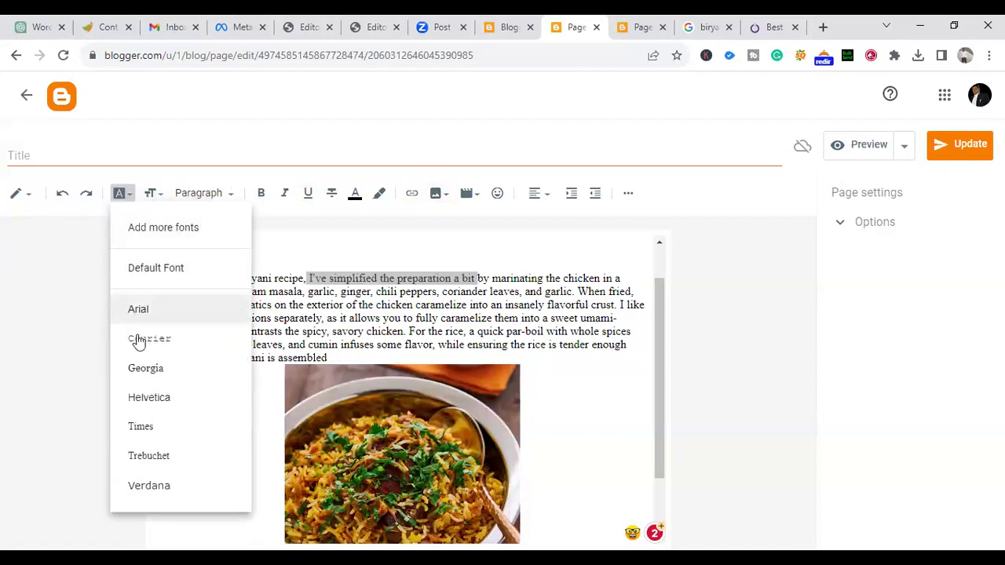
left_click(143, 376)
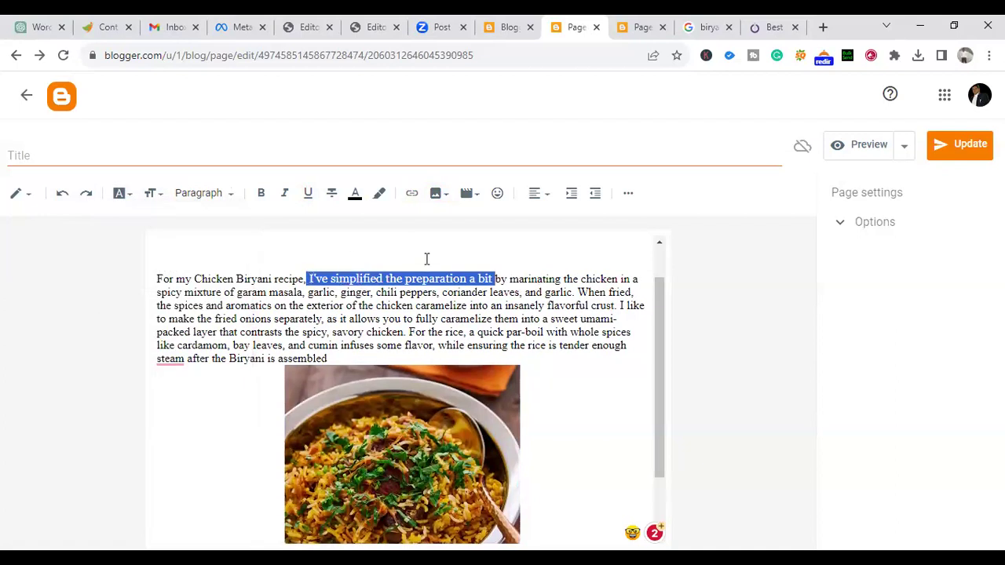
left_click(374, 249)
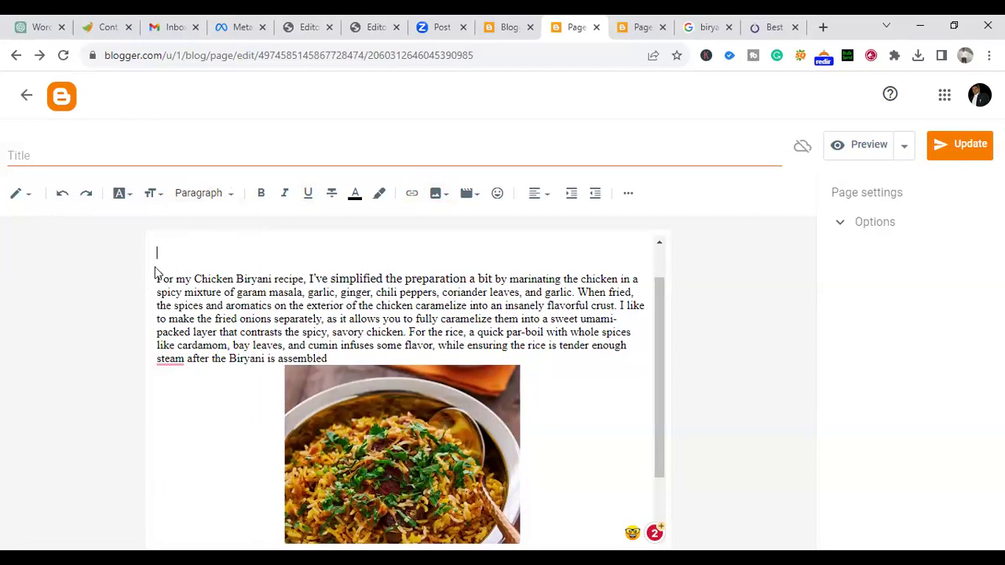
Step: Select the biryani image and apply the Subheading style to its line
left_click_drag(325, 319, 353, 367)
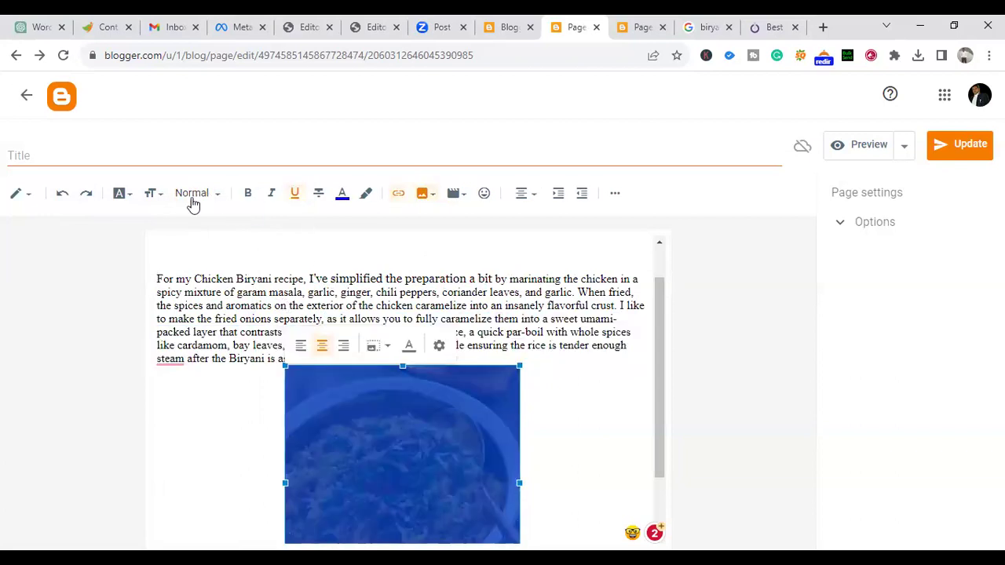
left_click(213, 202)
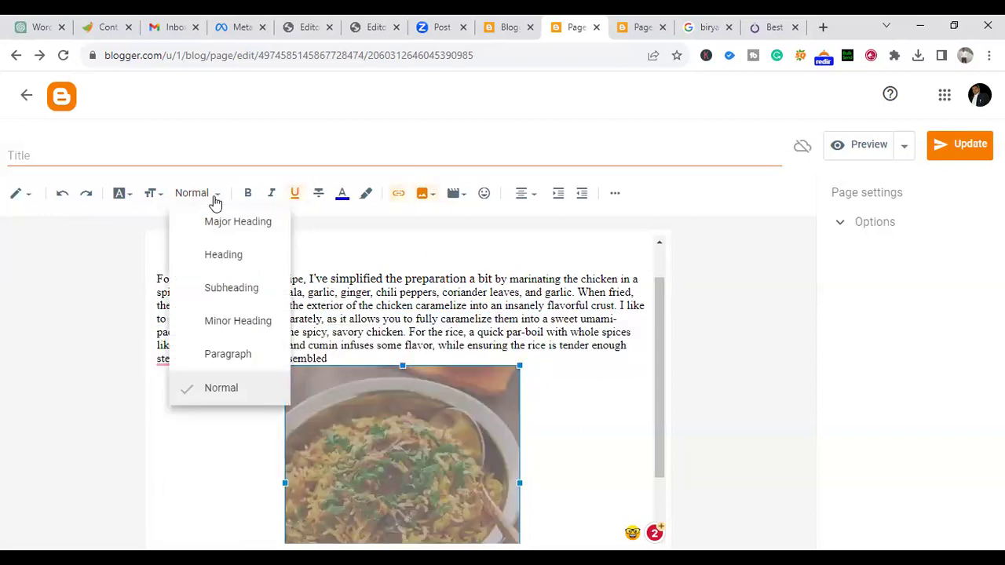
left_click(232, 290)
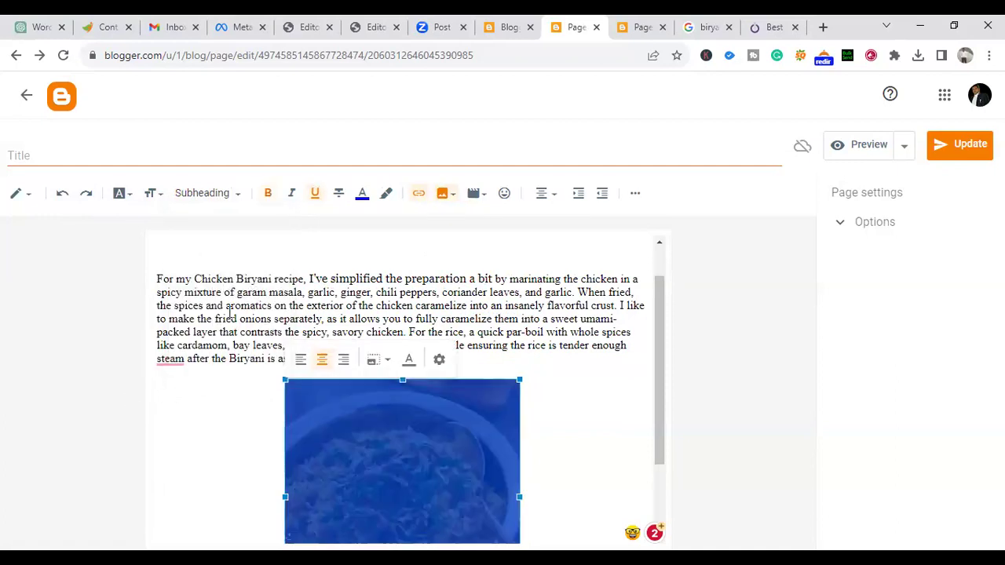
left_click(228, 194)
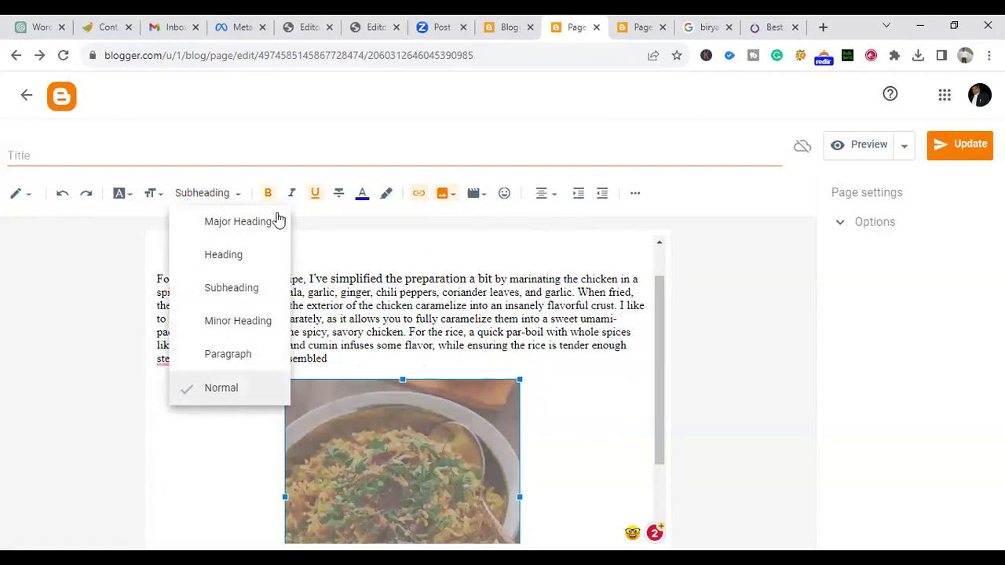
key("Escape")
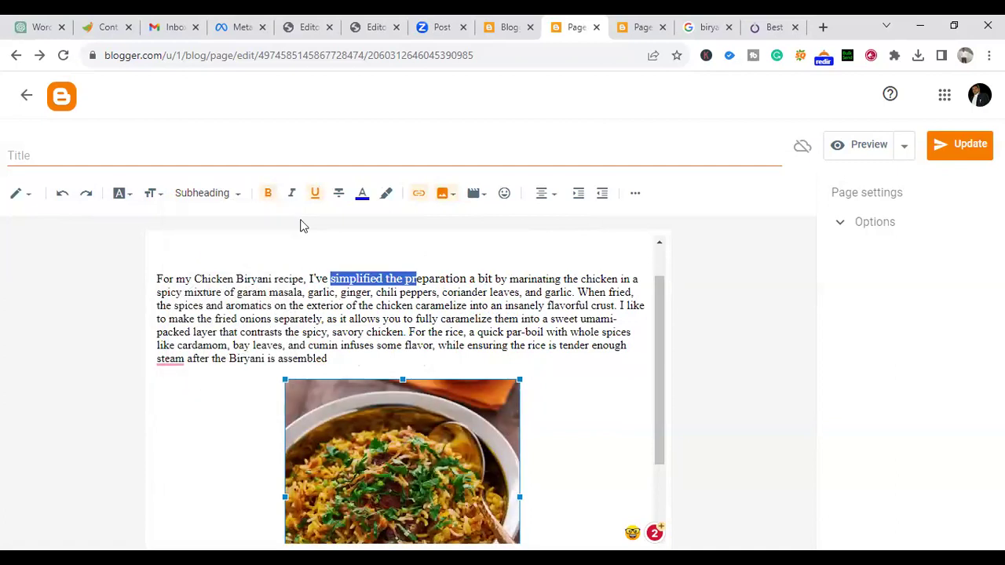
Step: Format "simplified the pr" in the Chicken Biryani paragraph as bold, italic, underlined and dark red text
left_click(260, 192)
left_click(284, 192)
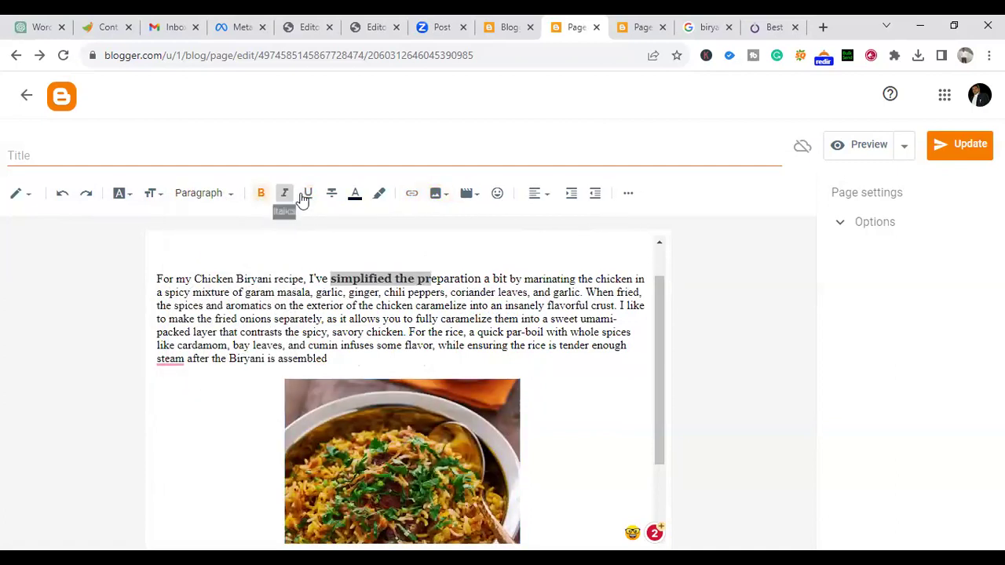
left_click(308, 195)
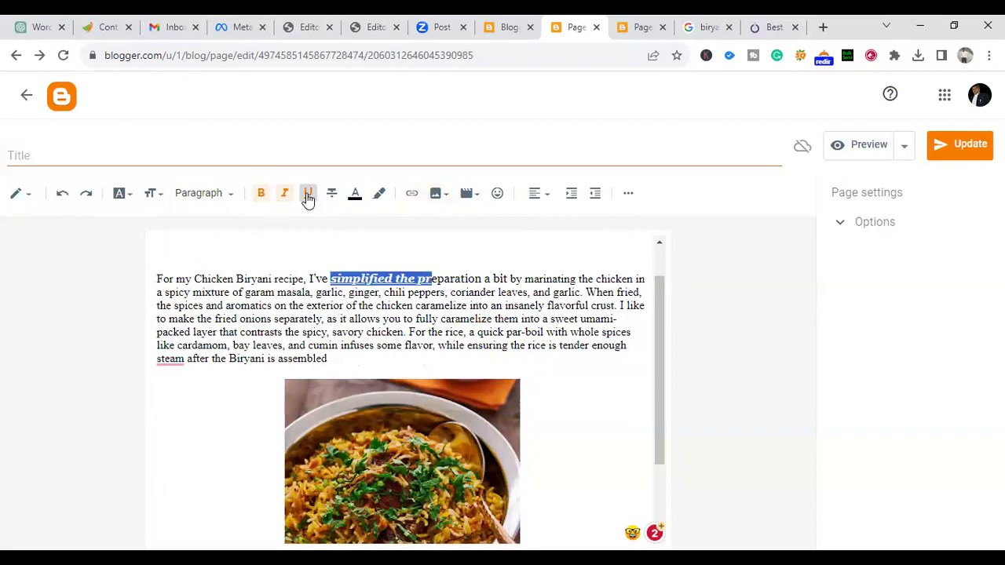
left_click(355, 194)
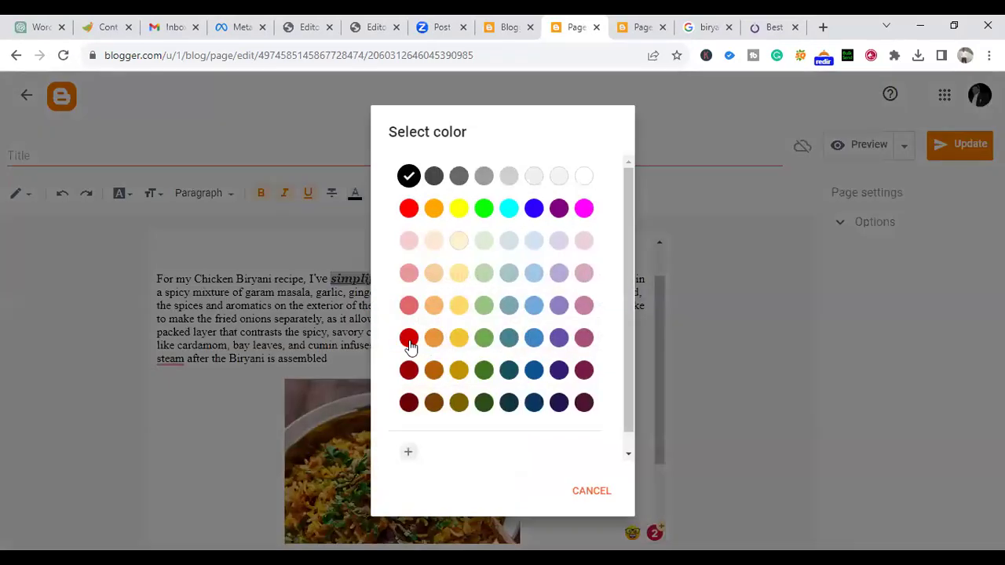
left_click(409, 338)
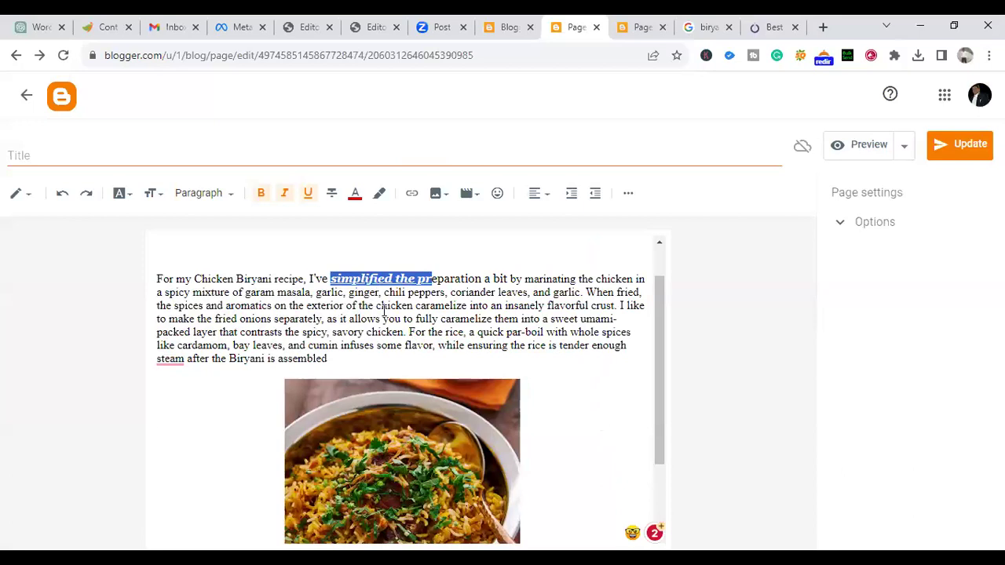
left_click(383, 310)
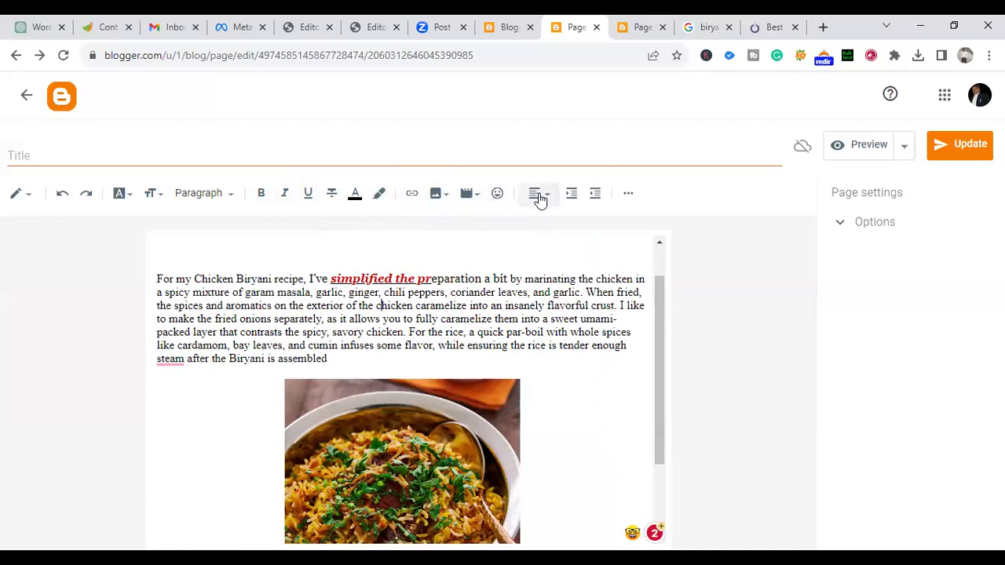
left_click_drag(157, 280, 328, 360)
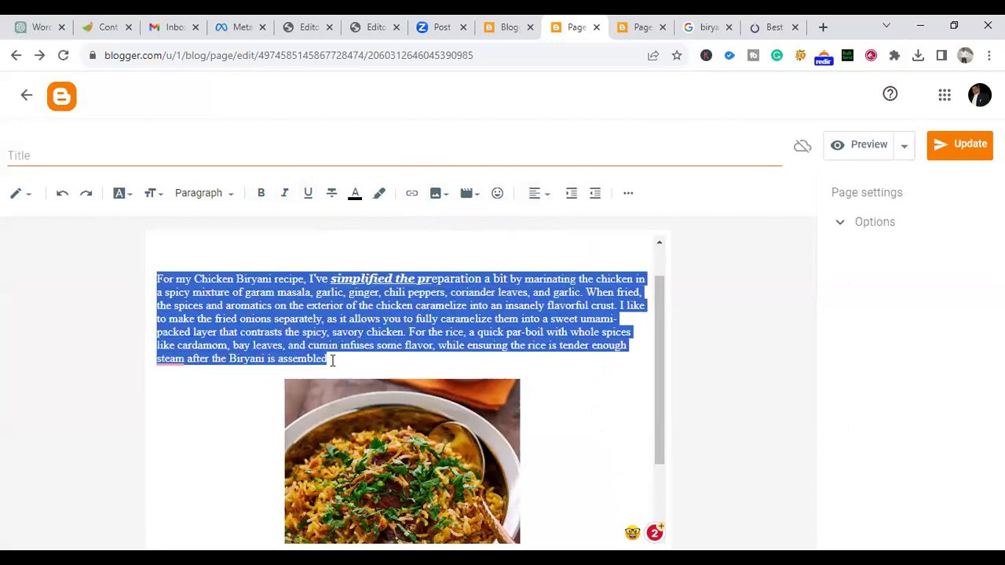
left_click(543, 199)
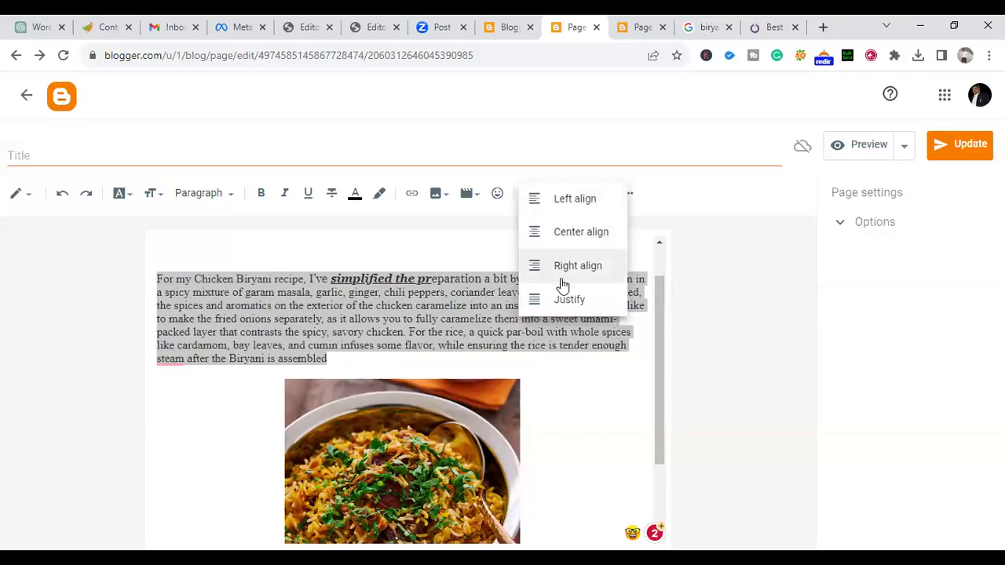
left_click(682, 227)
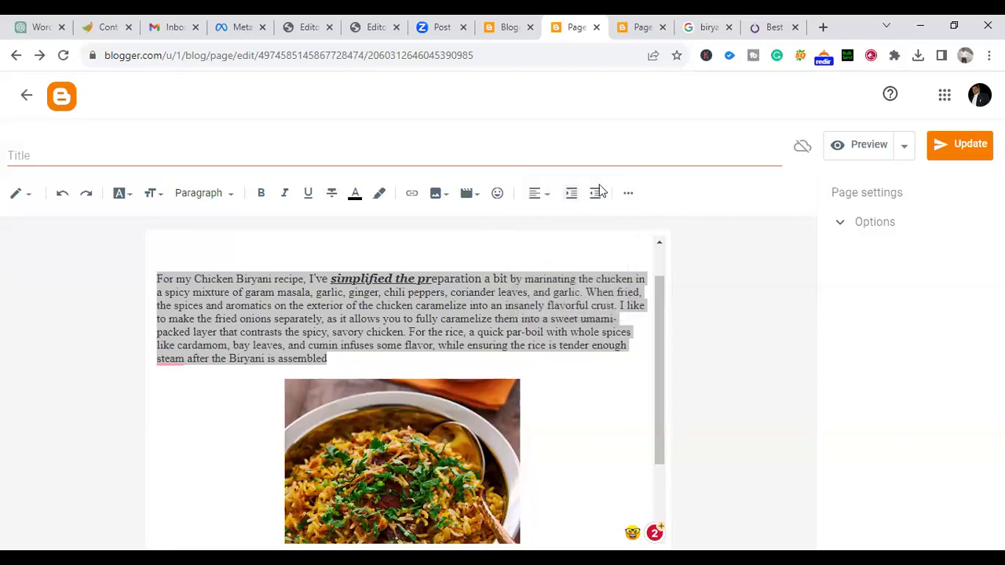
Step: Update the page with the new recipe content and expand the page options to show the reader comment settings
left_click(953, 157)
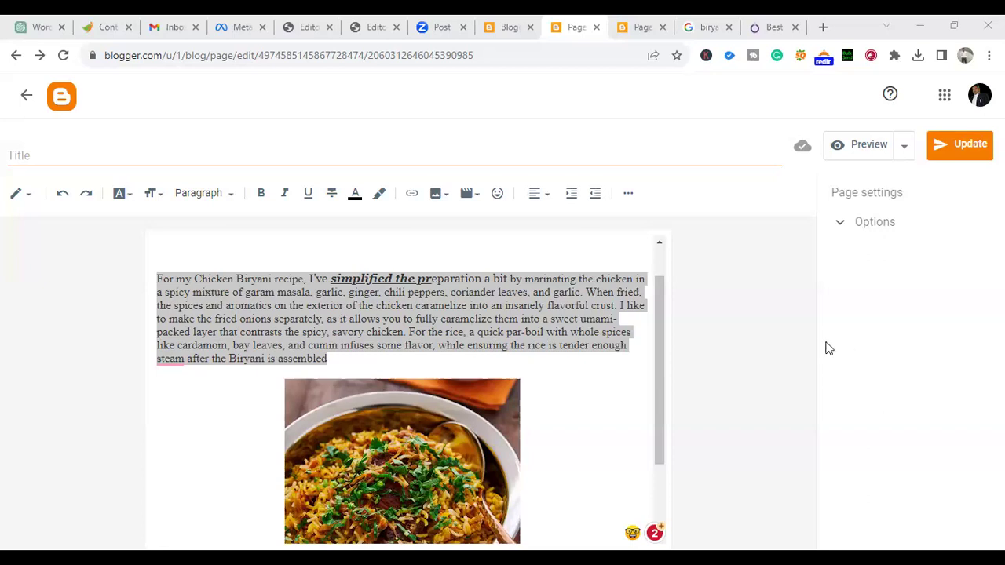
left_click(905, 149)
left_click(897, 340)
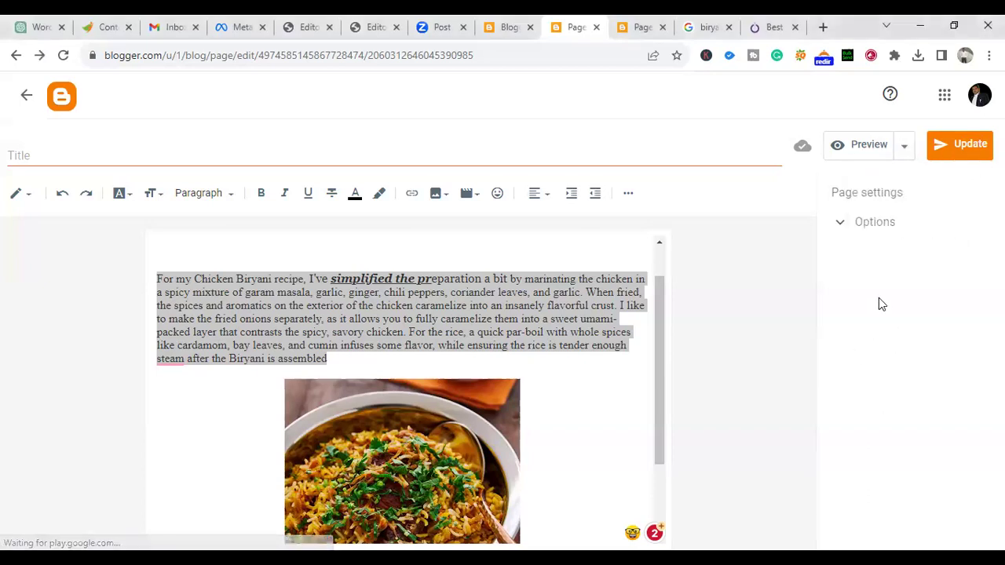
left_click(841, 228)
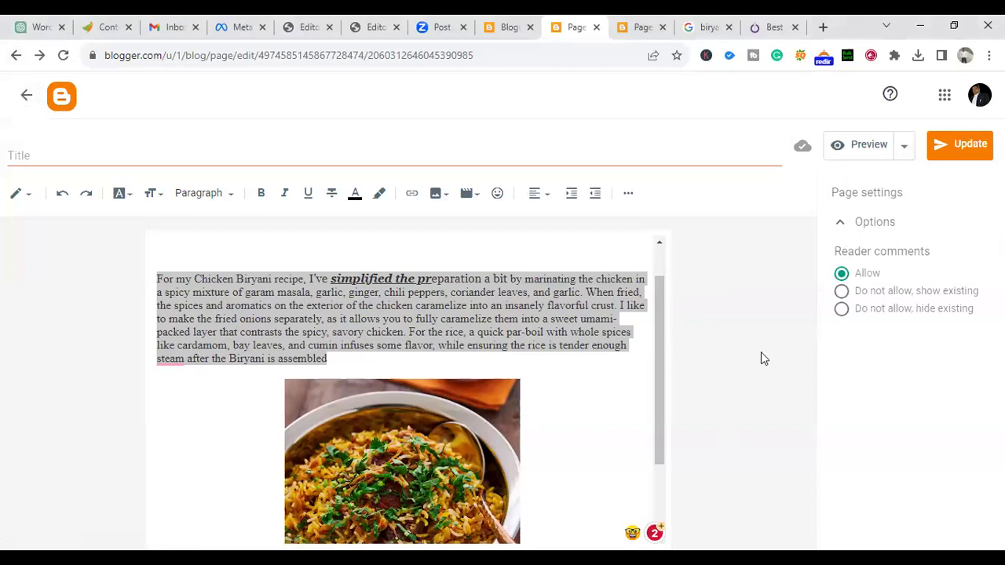
Step: Reload the page editor, open the page preview and look through the recipe text, biryani image and comment area
left_click(62, 55)
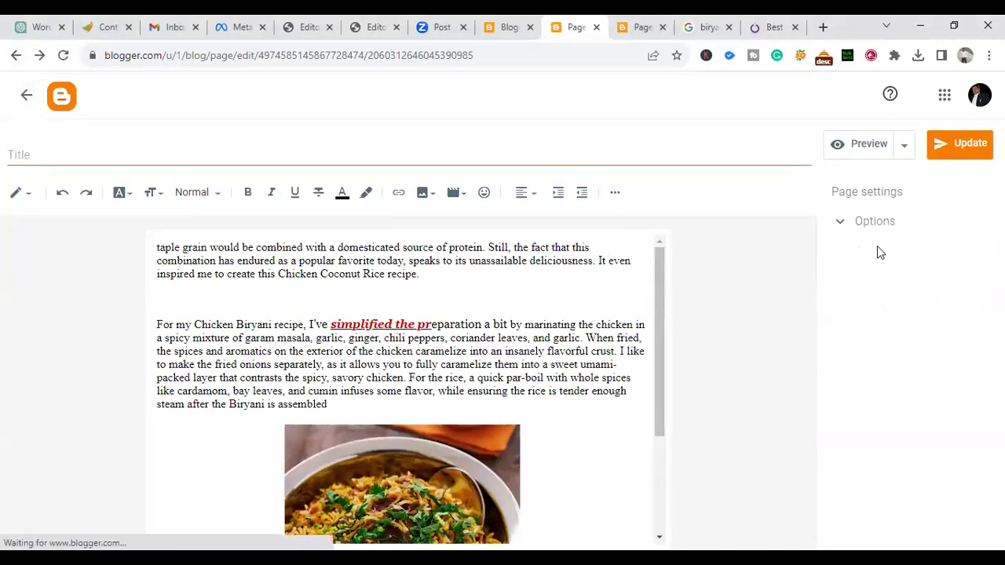
left_click(864, 142)
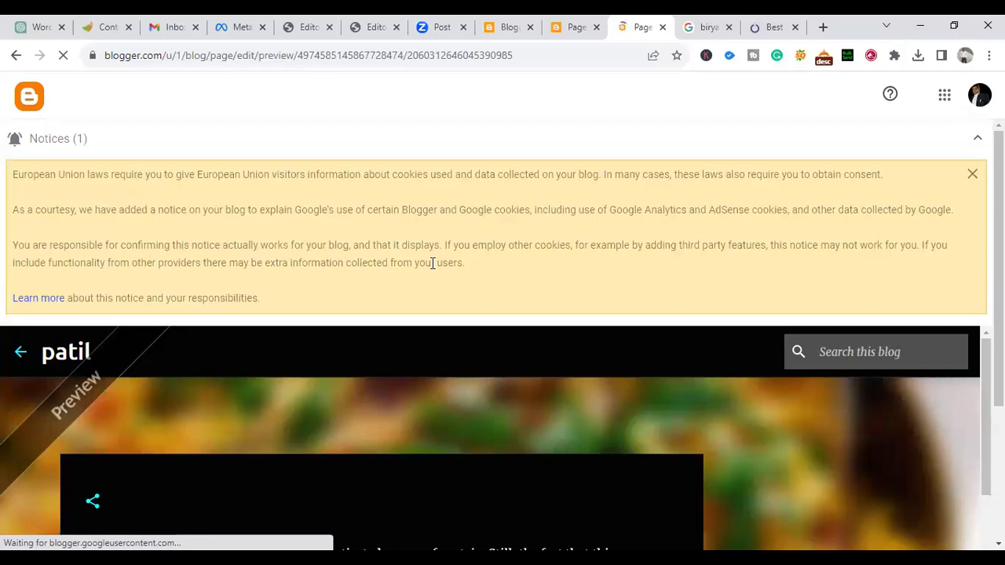
scroll(432, 261, "down", 5)
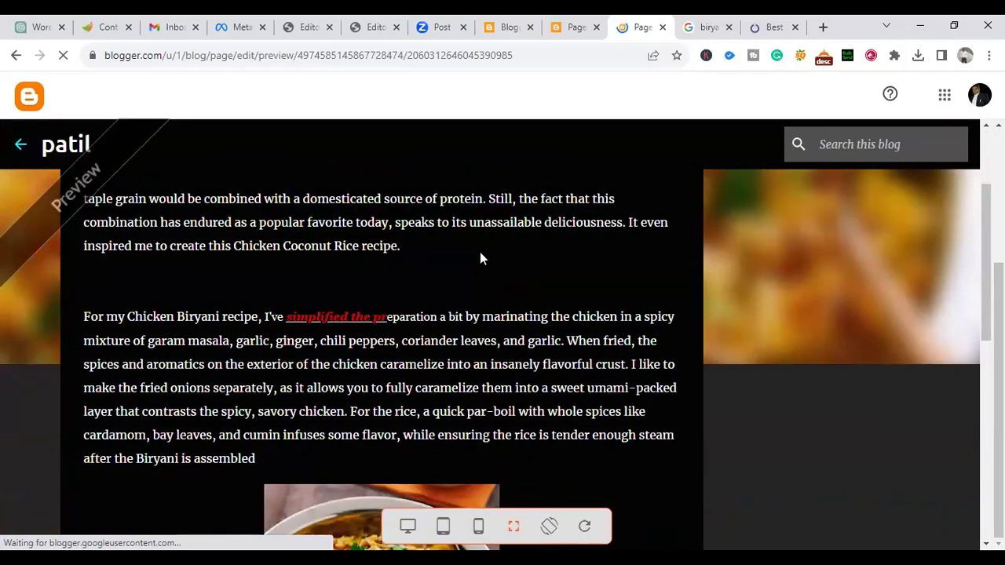
scroll(536, 270, "down", 3)
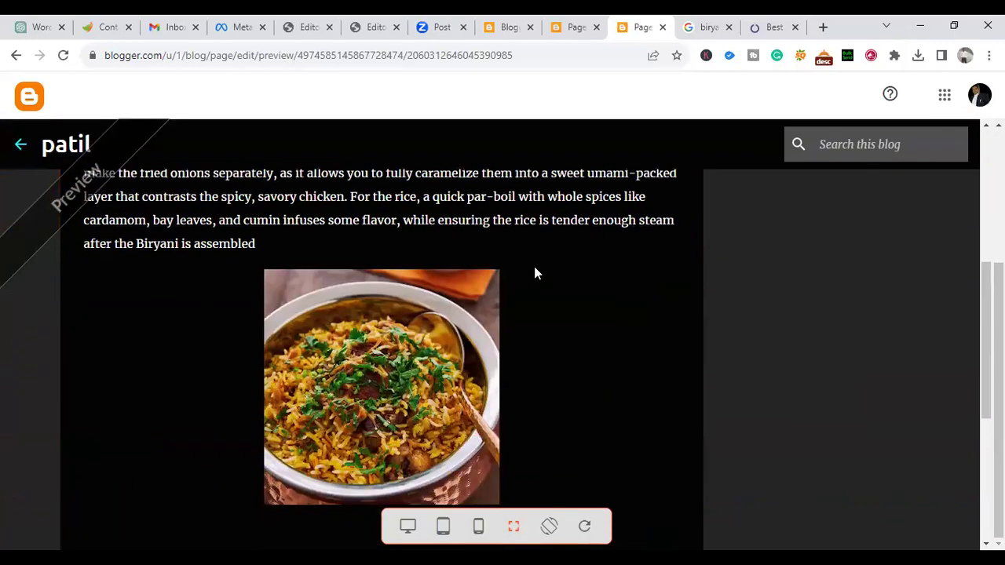
scroll(536, 273, "down", 3)
scroll(533, 272, "up", 6)
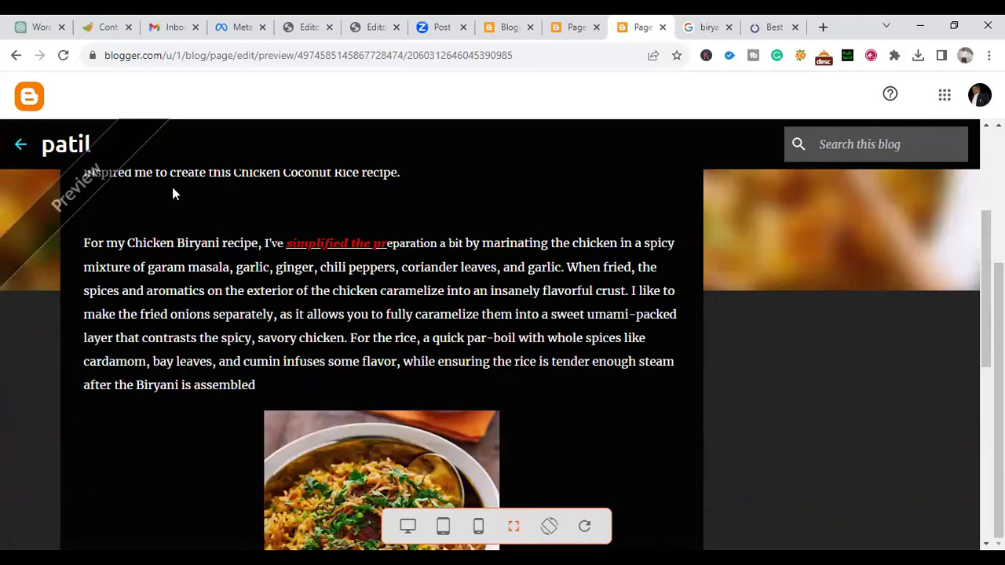
scroll(339, 307, "down", 5)
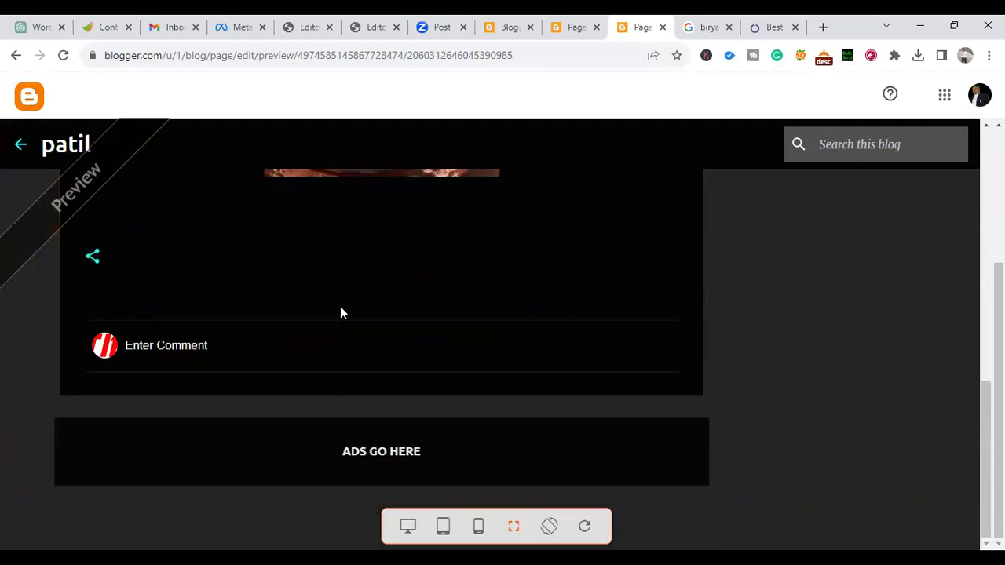
scroll(340, 306, "up", 5)
scroll(340, 307, "up", 4)
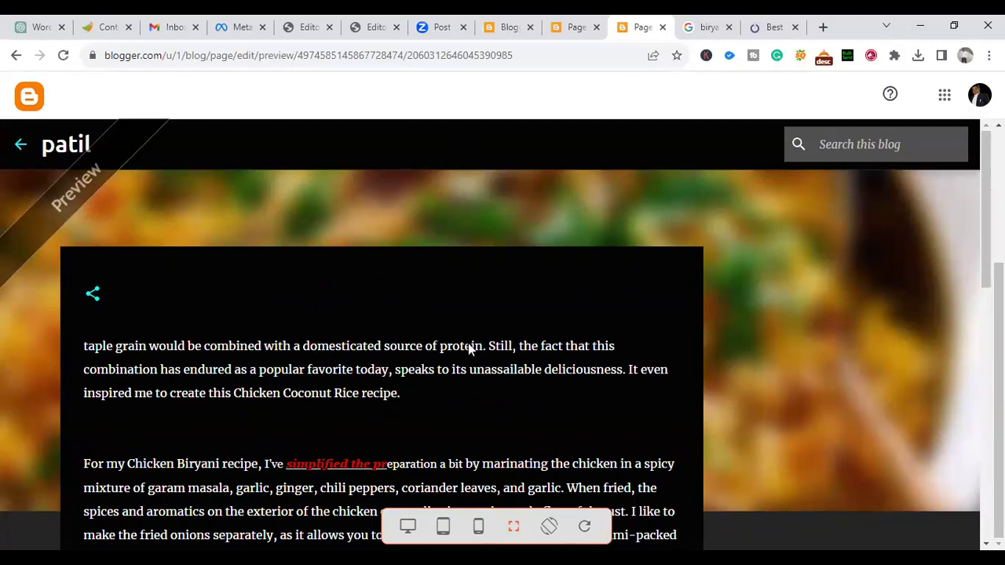
Step: Examine the previewed page again, from the recipe text down to the biryani image and the comment area
scroll(475, 349, "down", 6)
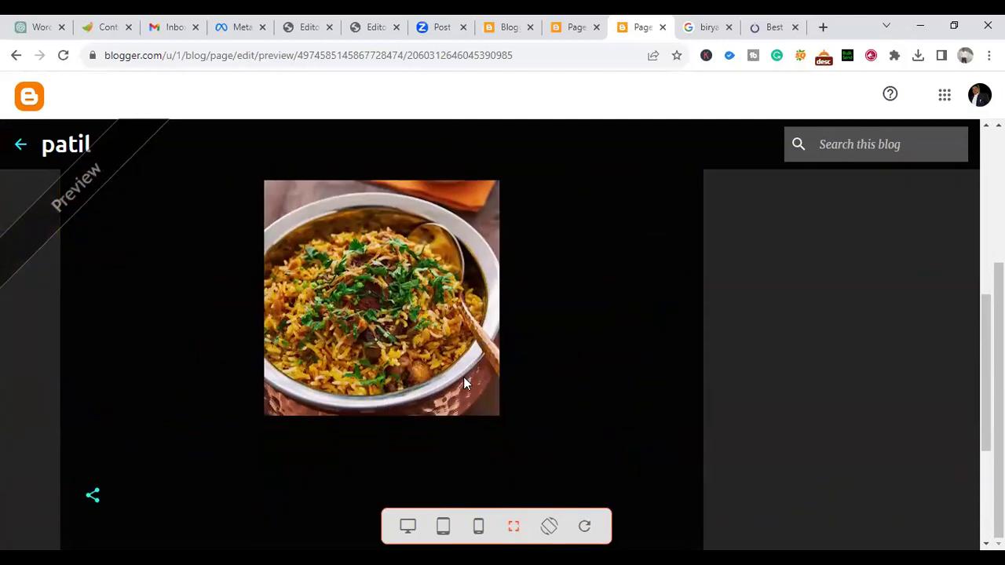
scroll(462, 346, "down", 3)
scroll(473, 297, "up", 9)
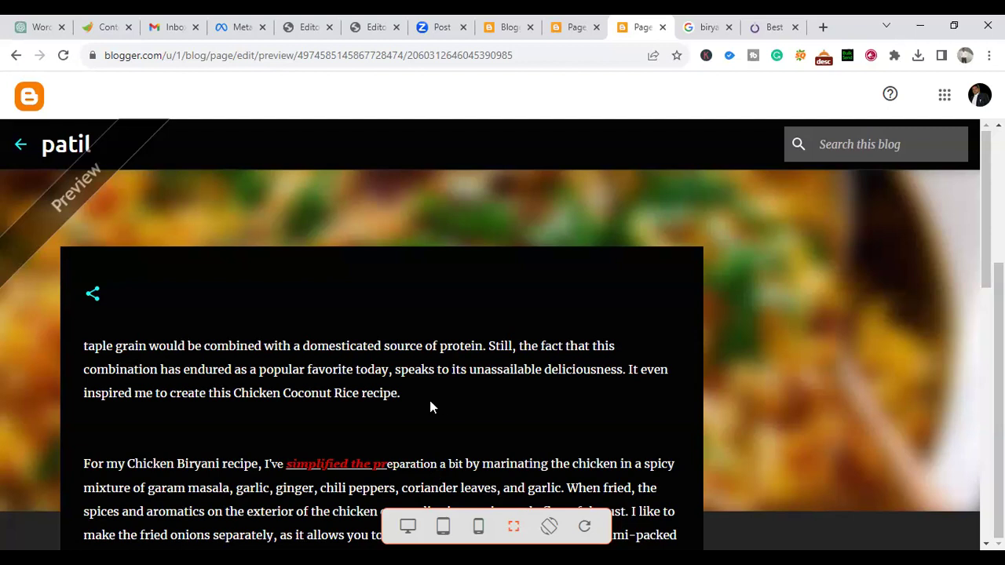
scroll(429, 407, "down", 10)
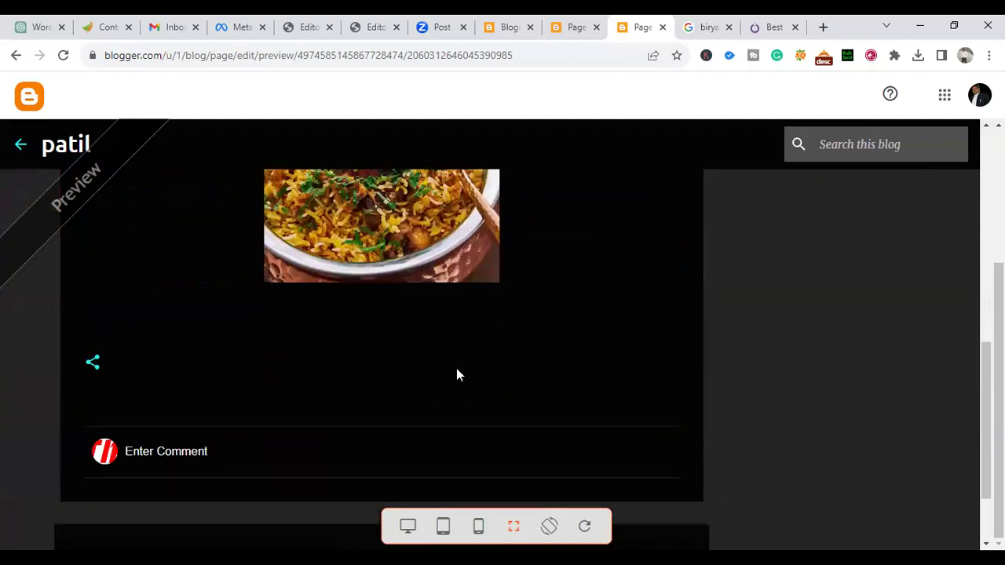
scroll(457, 368, "up", 5)
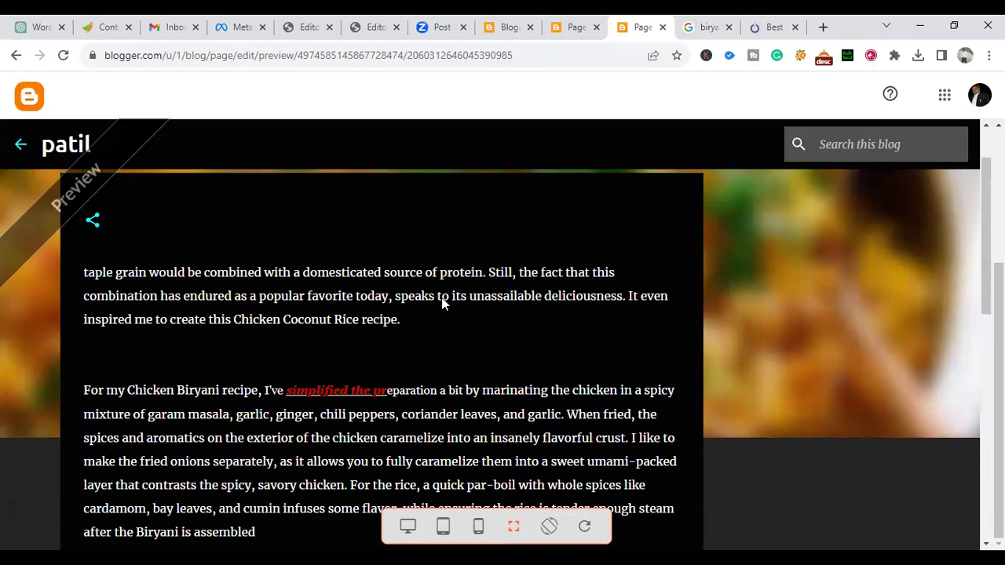
scroll(445, 342, "down", 3)
scroll(444, 343, "down", 5)
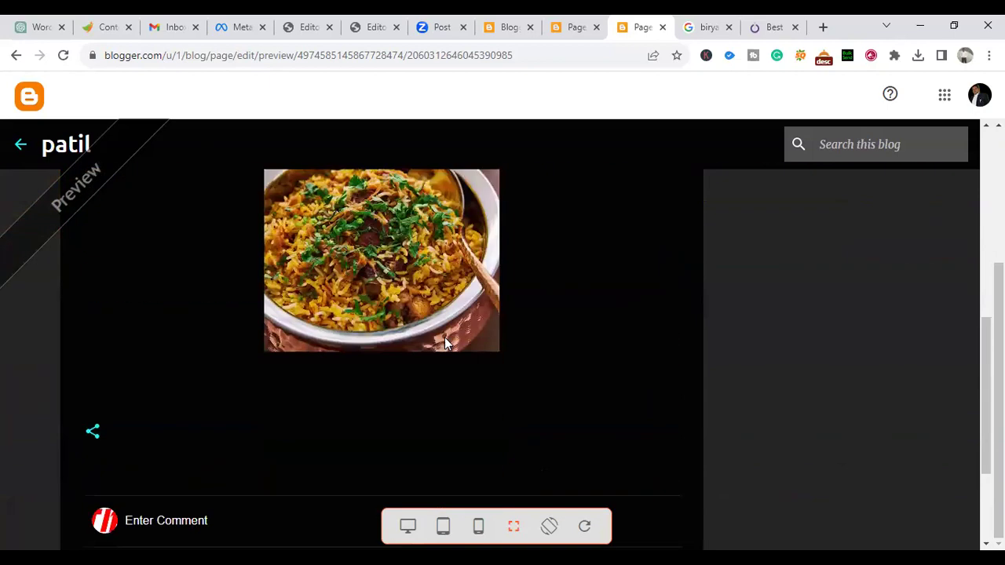
scroll(444, 343, "up", 7)
scroll(446, 330, "up", 2)
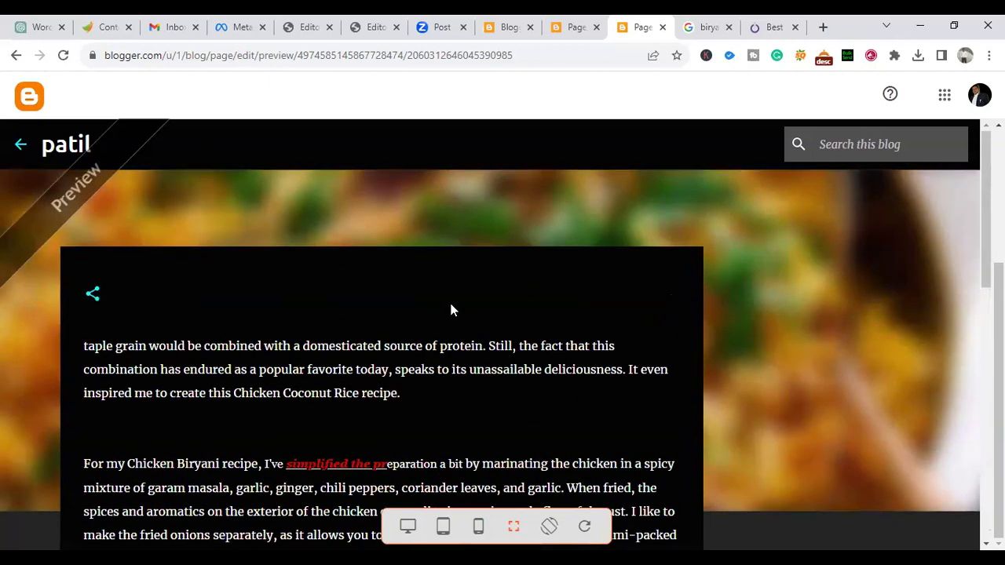
scroll(498, 312, "down", 3)
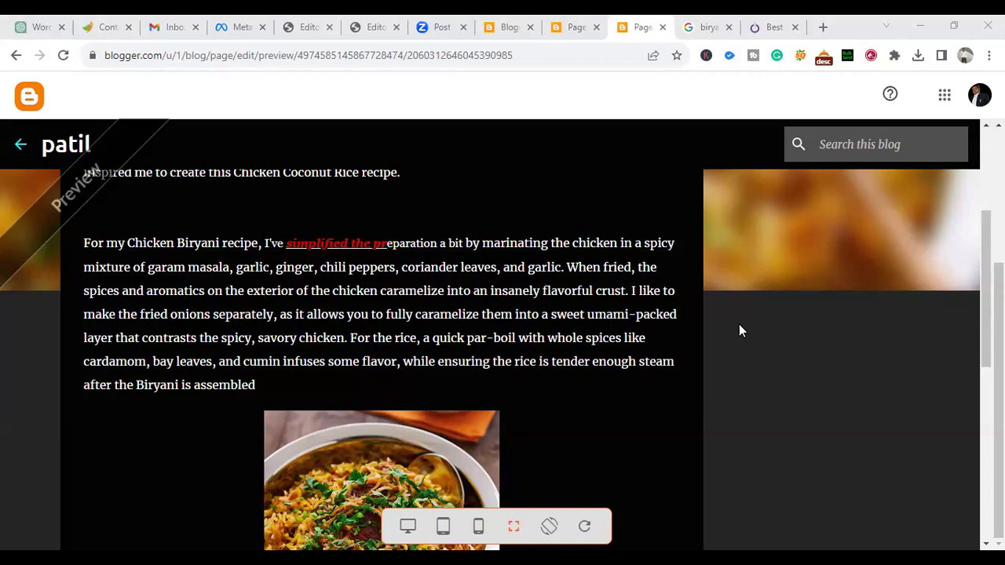
Step: Search for "google adsense" in a new browser tab, open the Google AdSense site and sign in
left_click(821, 28)
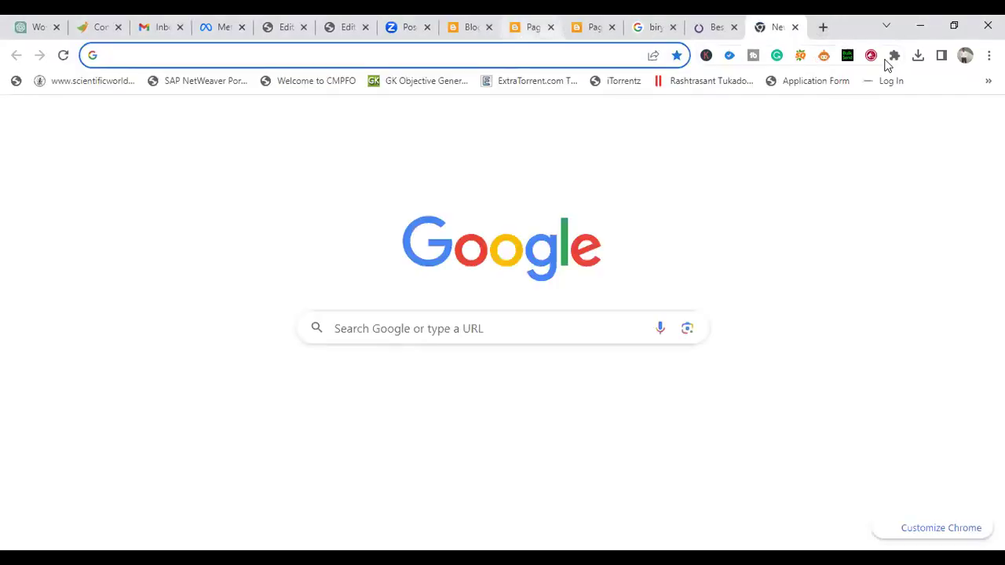
left_click(376, 56)
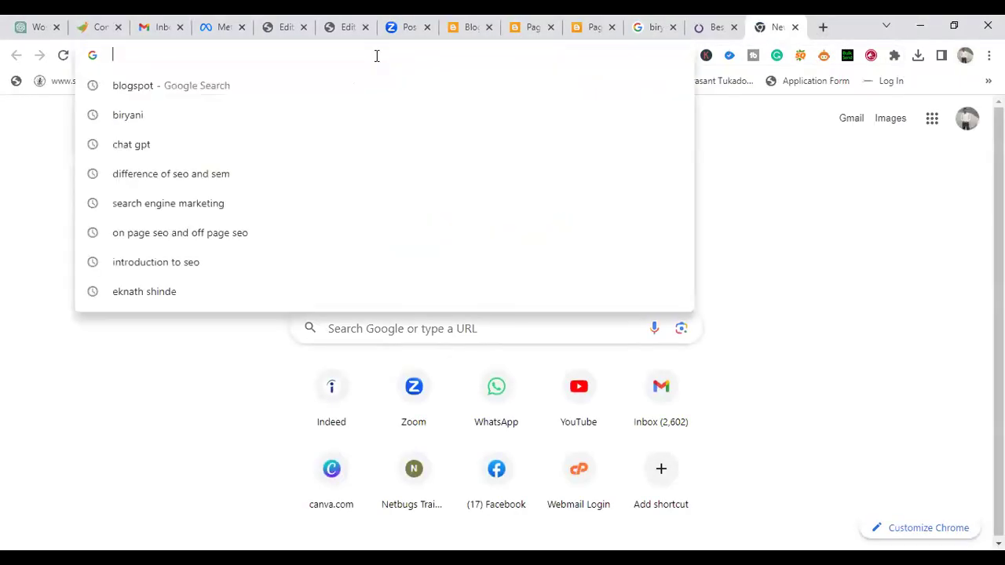
type("goo")
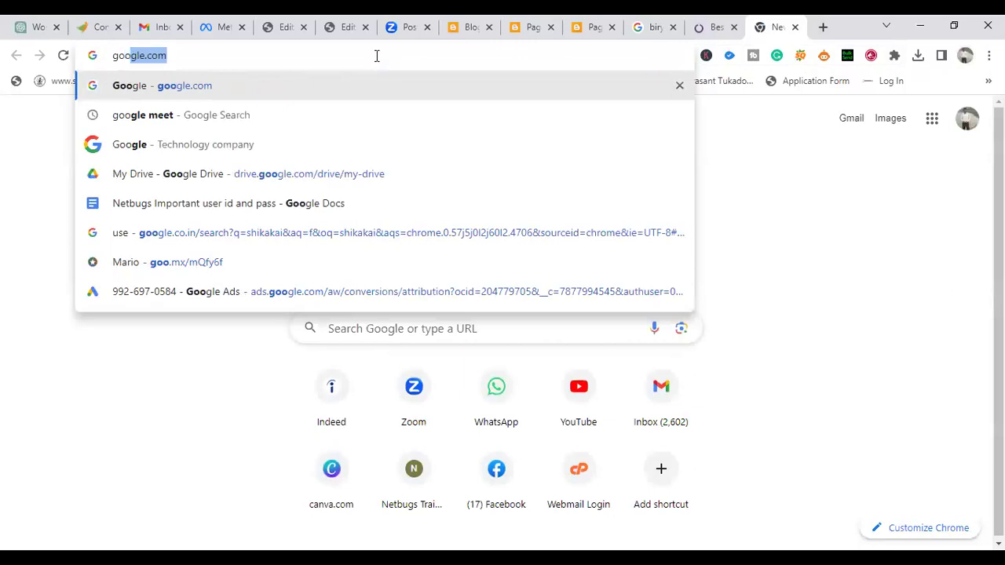
key("BackSpace")
key("BackSpace")
key("BackSpace")
key("BackSpace")
type("g")
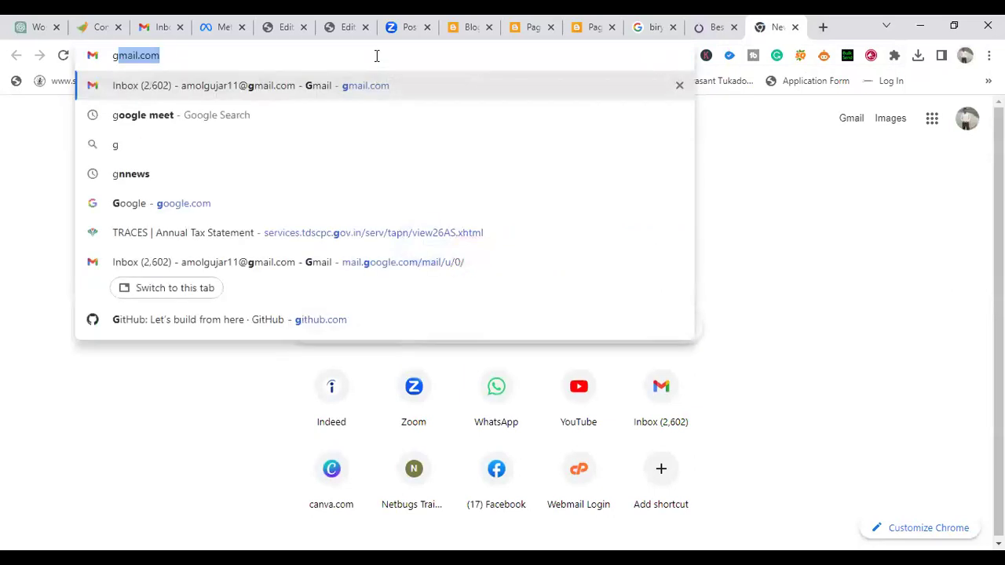
type("oogle adsense")
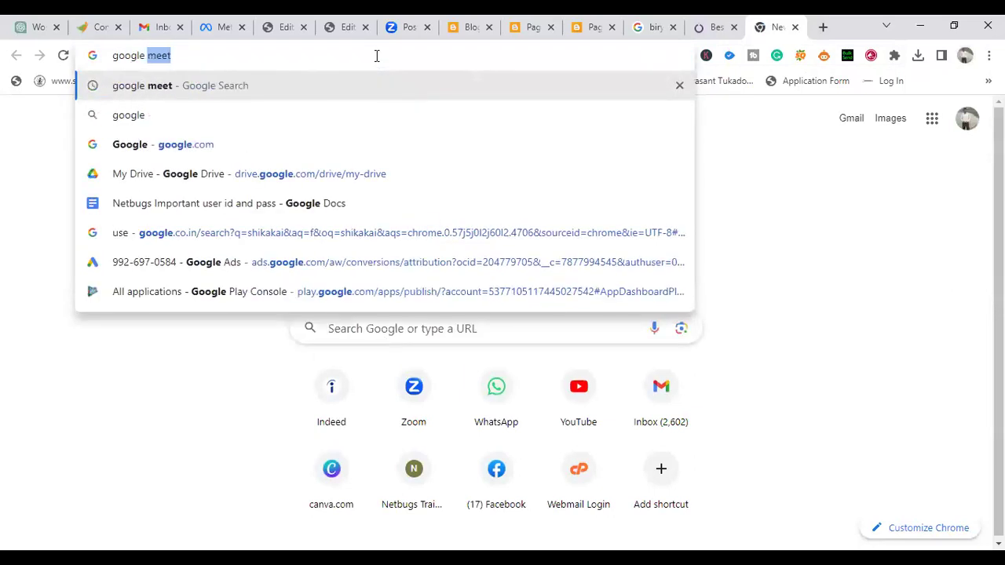
key("Return")
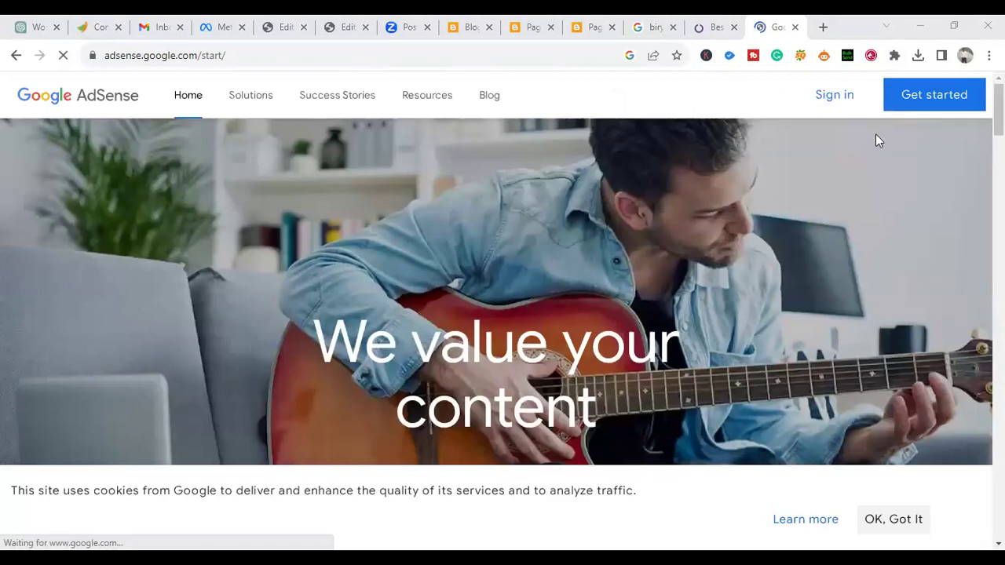
left_click(830, 96)
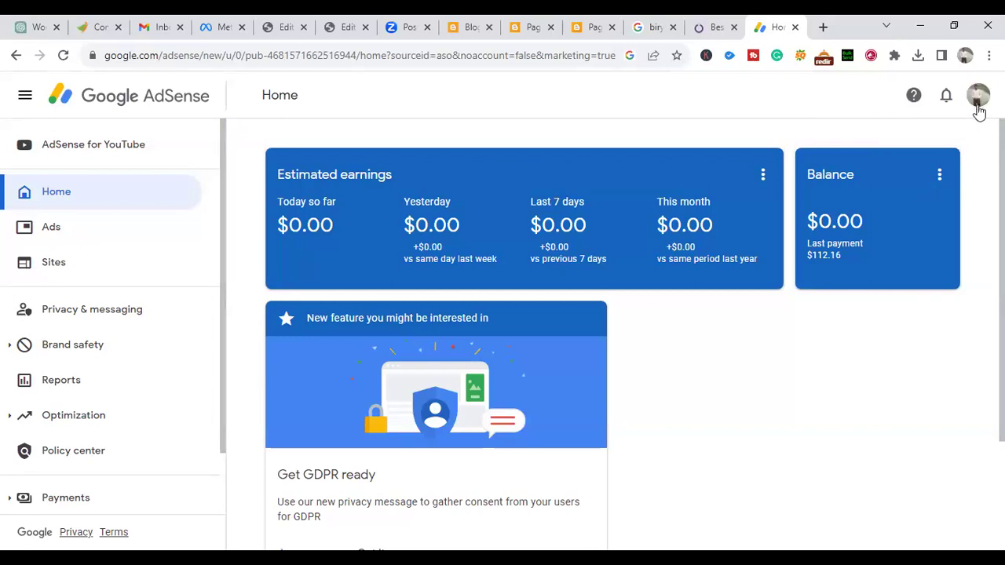
Step: Look over the AdSense home page, the ads by site and the list of managed sites
scroll(524, 346, "down", 2)
scroll(525, 345, "up", 2)
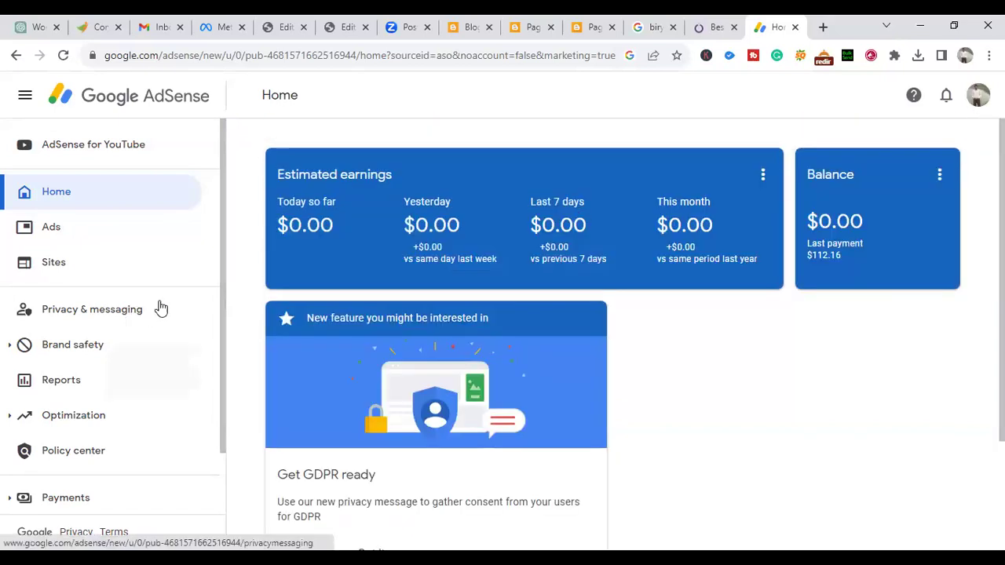
left_click_drag(223, 232, 227, 348)
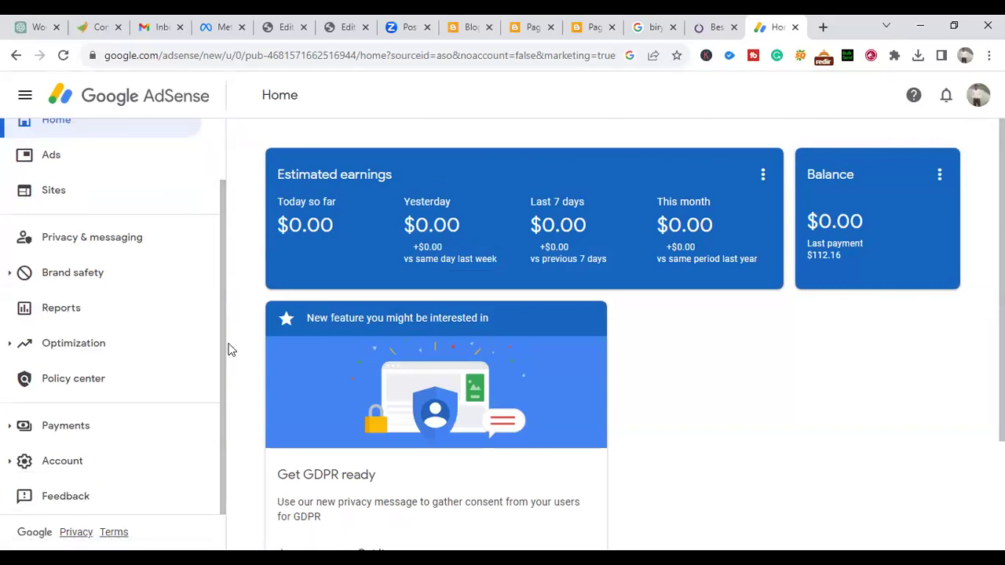
left_click(53, 155)
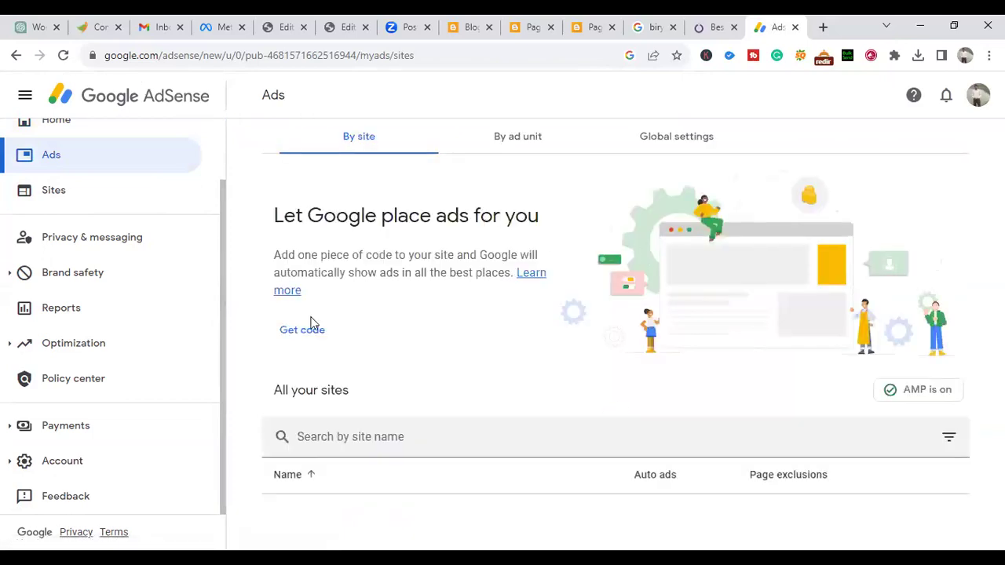
scroll(132, 248, "up", 1)
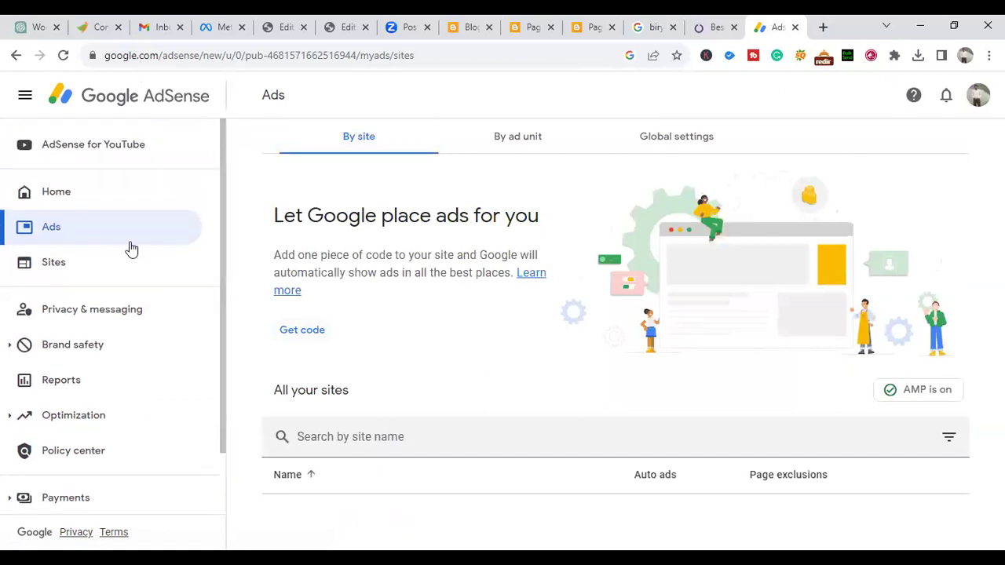
left_click(73, 267)
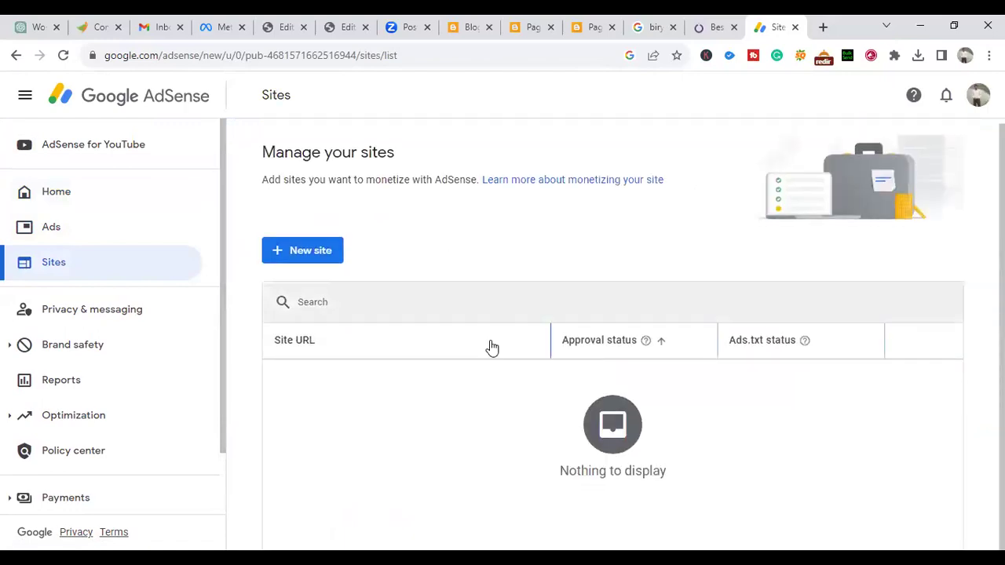
Step: Open the AdSense for YouTube earnings and highlight the balance amount
left_click(96, 146)
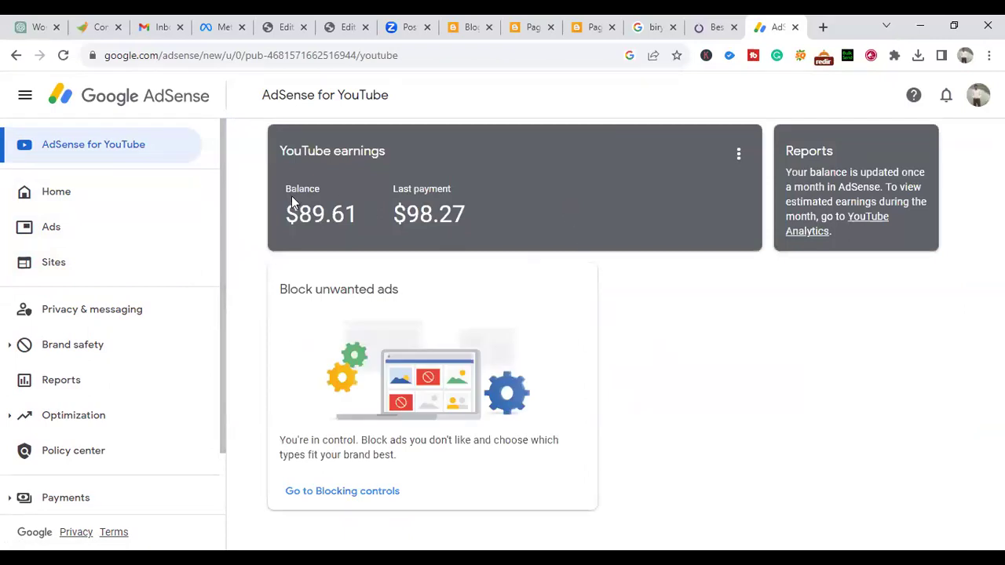
left_click_drag(286, 188, 338, 193)
left_click_drag(312, 216, 351, 213)
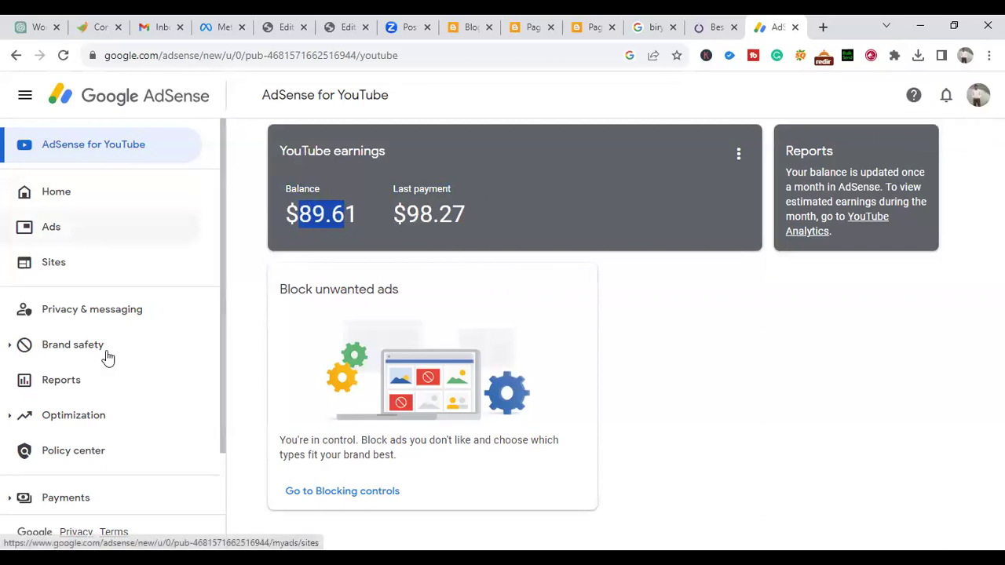
Step: Open the payments info and switch the payments account to YouTube (India)
left_click(74, 503)
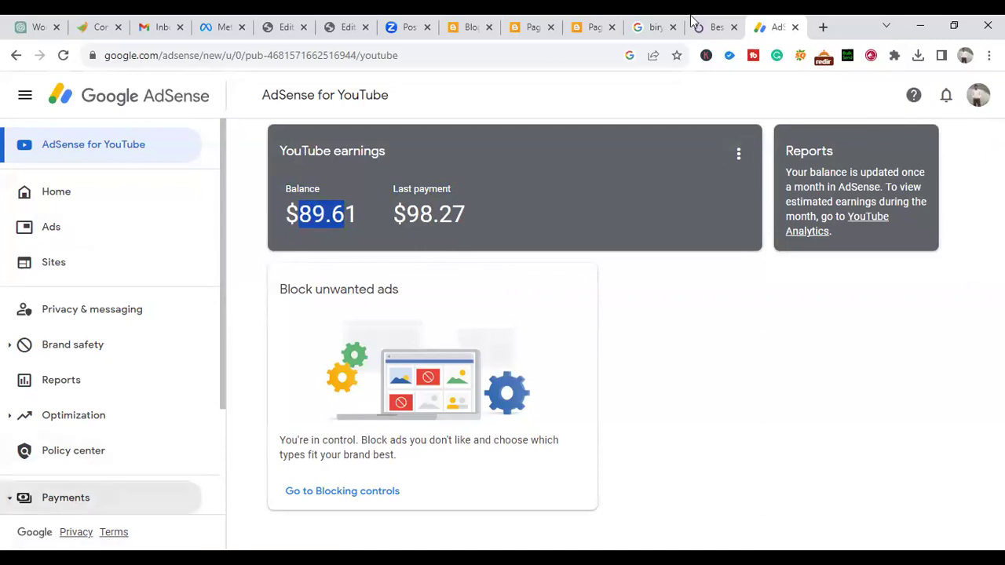
left_click(70, 498)
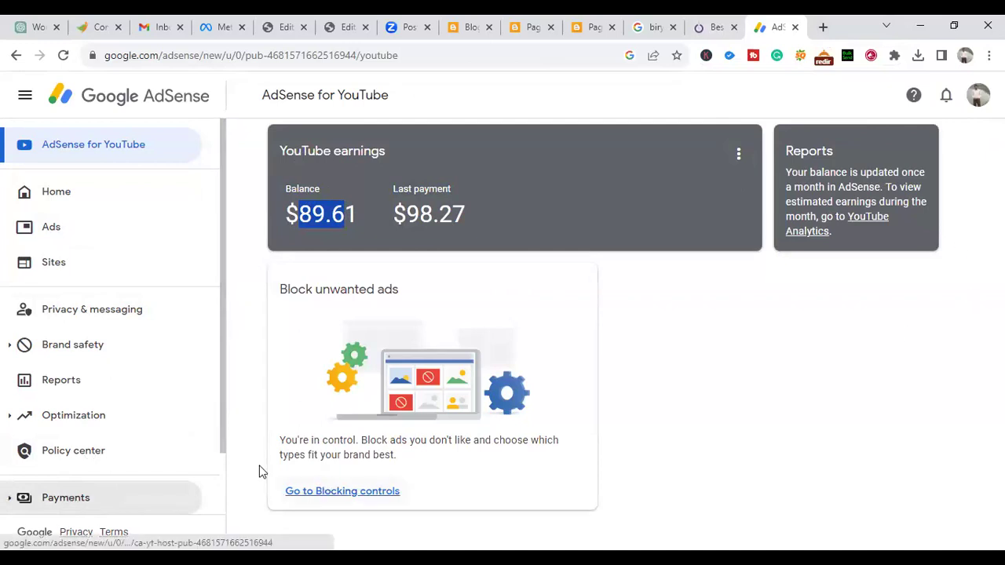
left_click(64, 498)
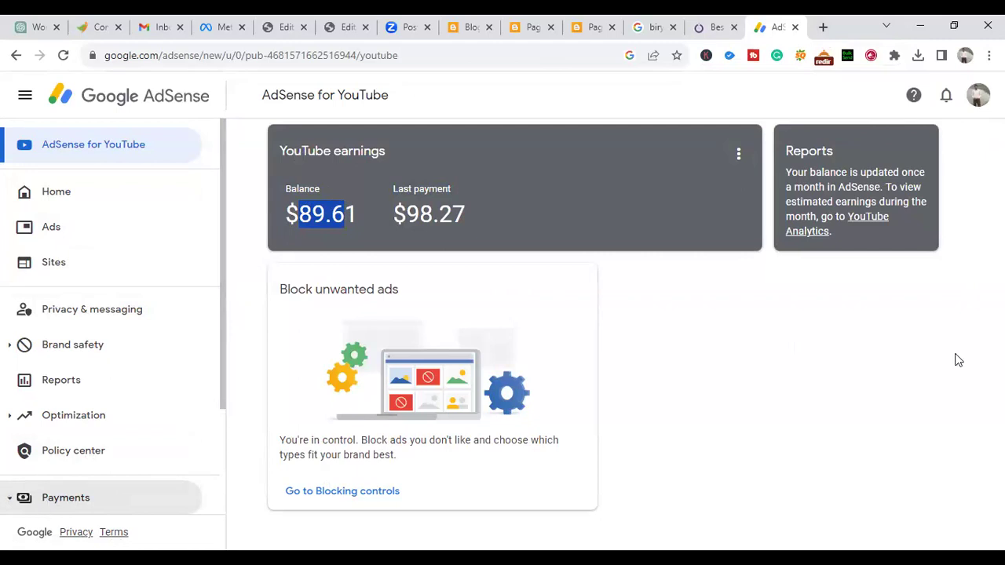
scroll(223, 236, "down", 1)
scroll(227, 298, "down", 2)
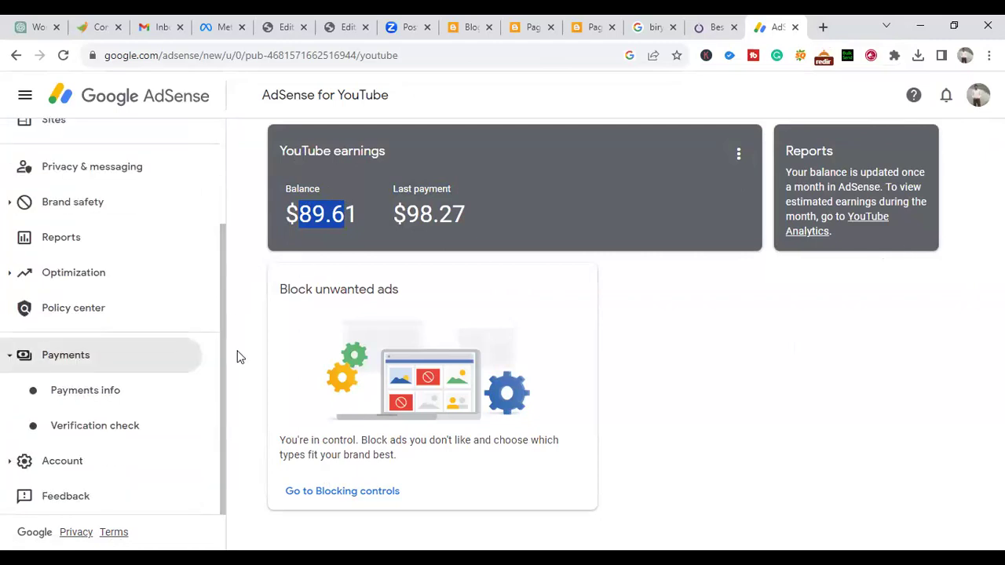
left_click(83, 392)
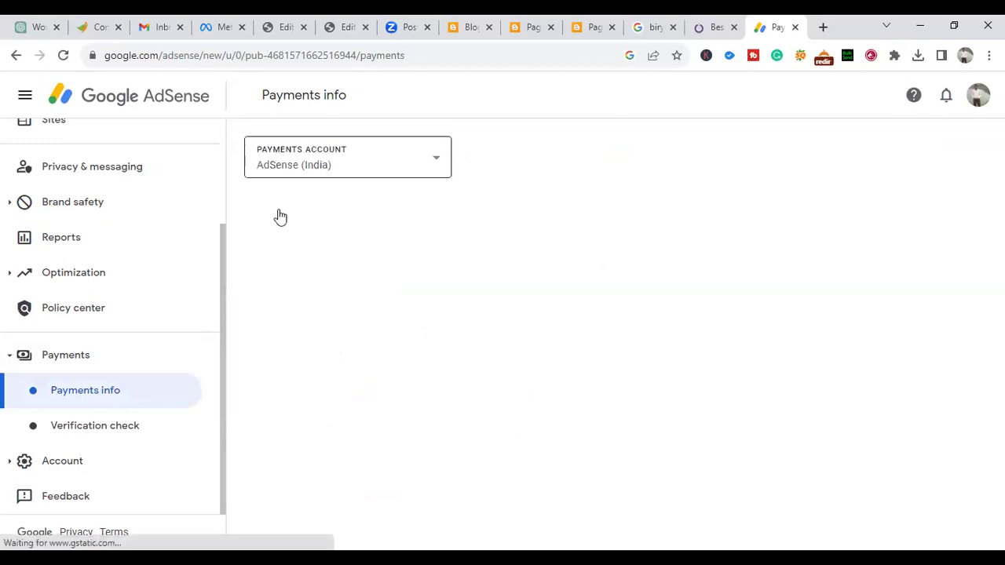
left_click(404, 172)
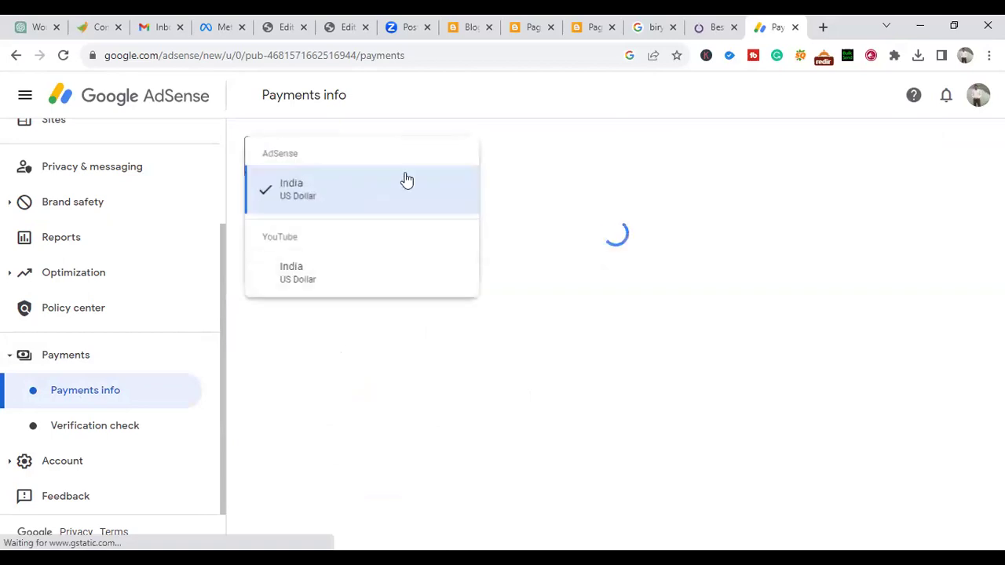
left_click(348, 261)
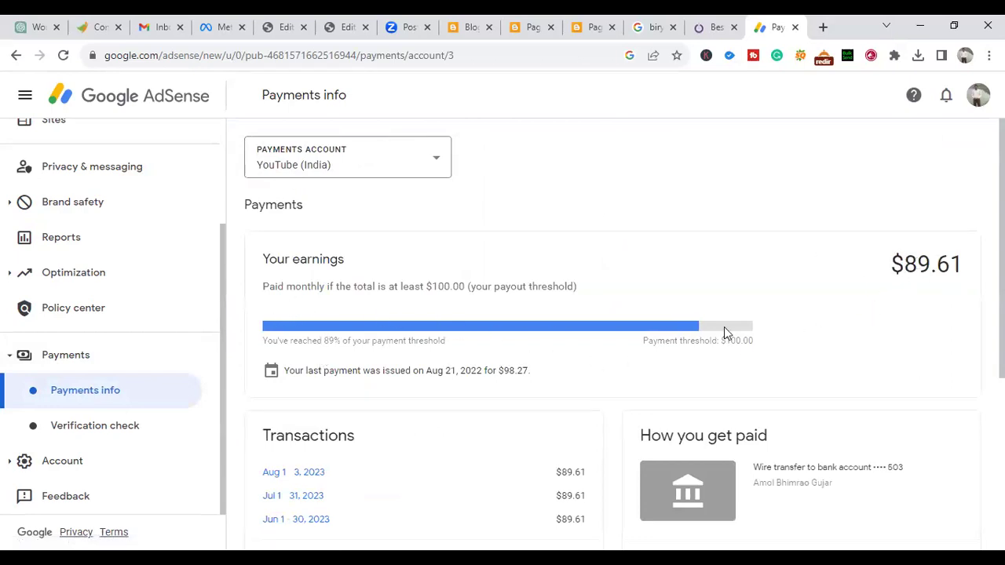
Step: Examine the payment threshold, recent transactions and payment method of the YouTube payments account
left_click_drag(652, 343, 768, 347)
left_click(767, 348)
scroll(612, 330, "down", 4)
scroll(284, 241, "up", 1)
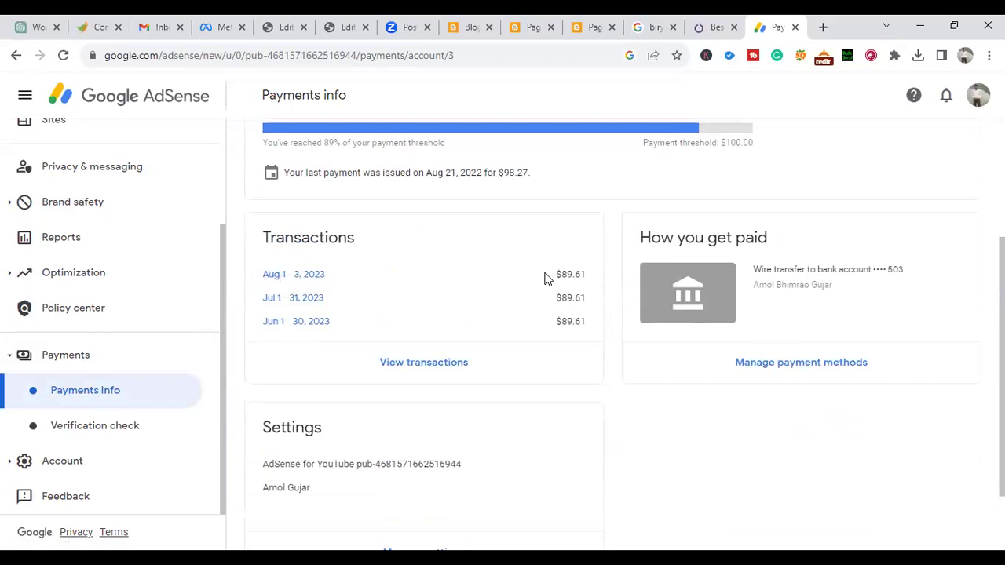
Step: Open the YouTube account's detailed transactions, set the date range to All time and look through the monthly balances
left_click(420, 364)
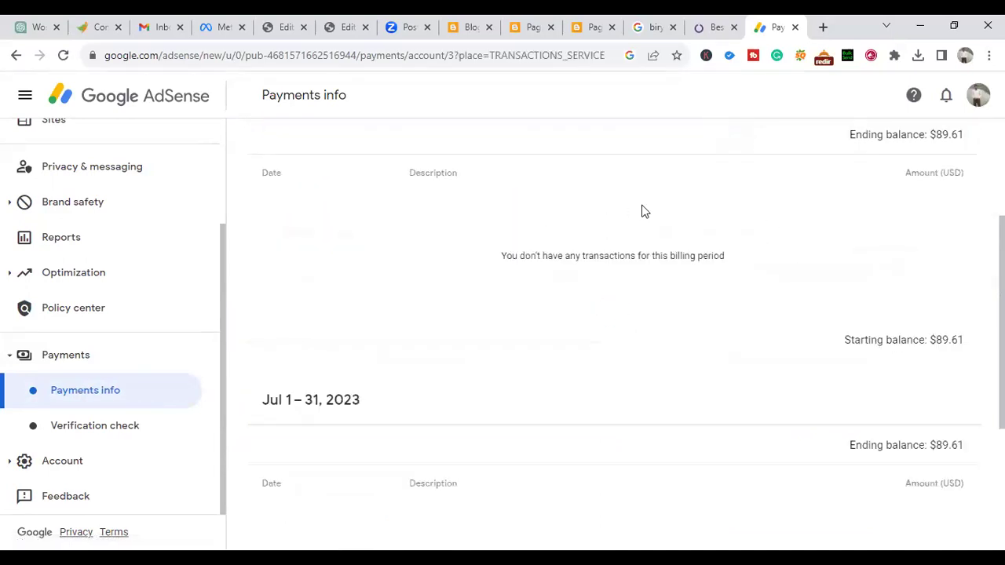
scroll(646, 212, "down", 3)
scroll(630, 263, "up", 2)
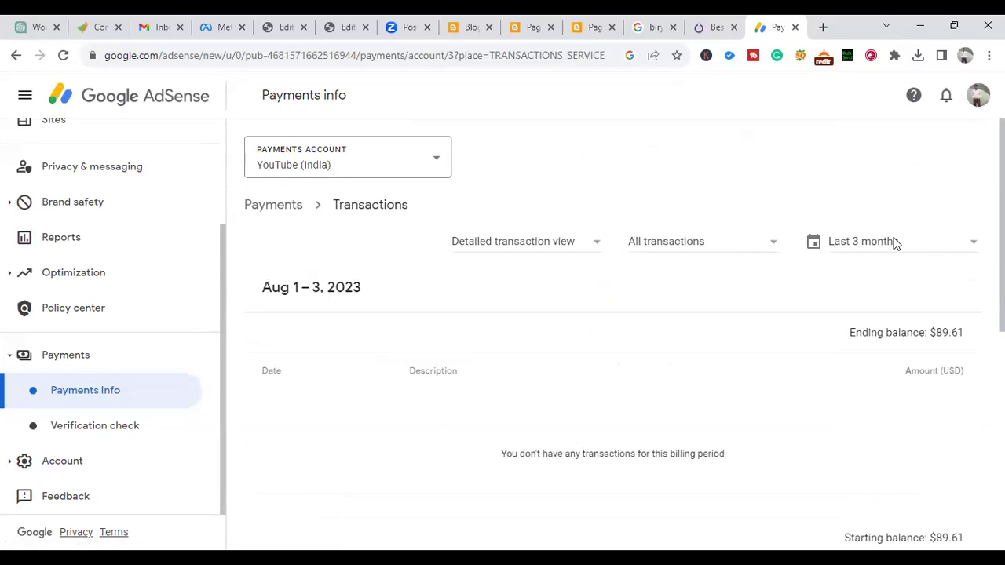
left_click(956, 245)
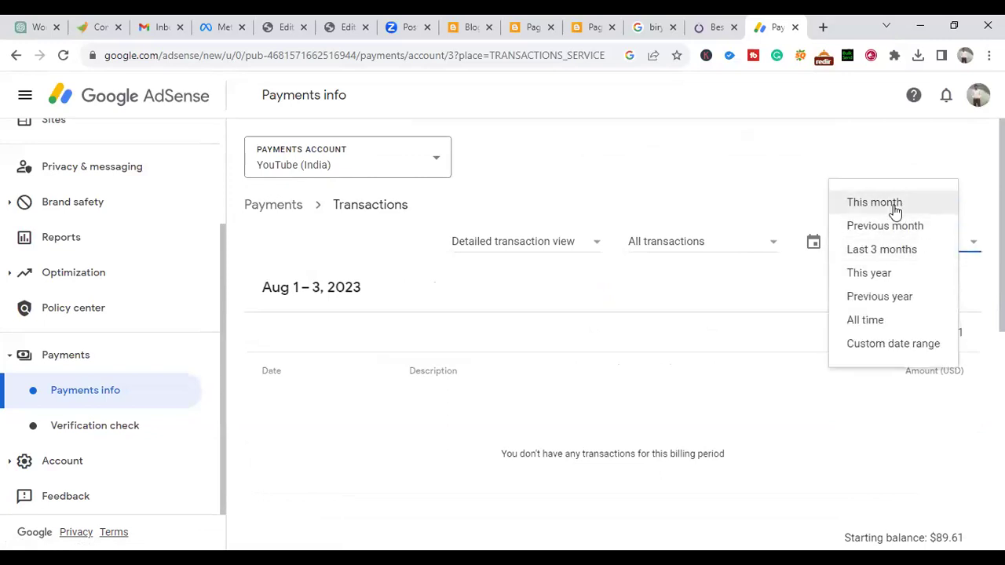
left_click(872, 321)
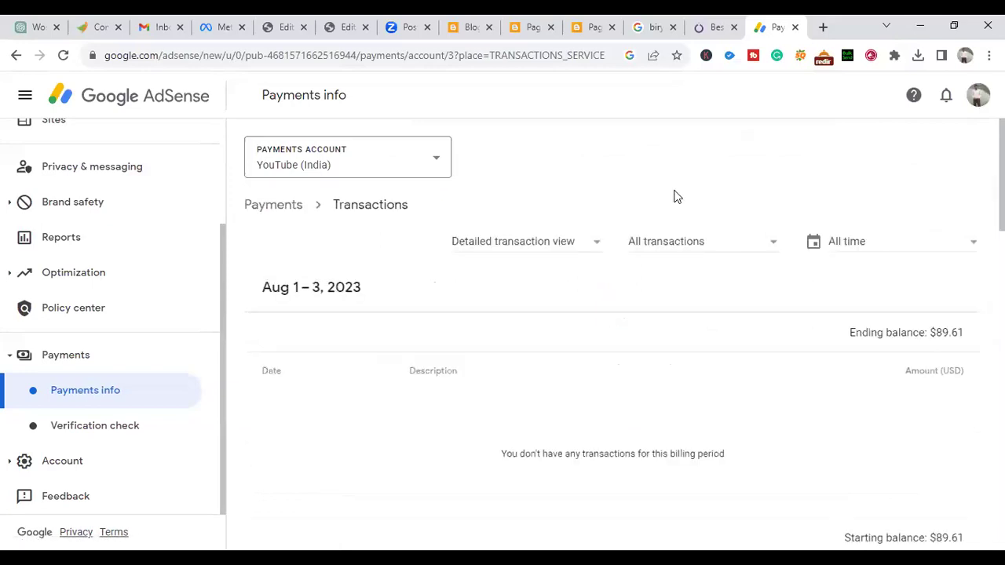
scroll(648, 162, "down", 8)
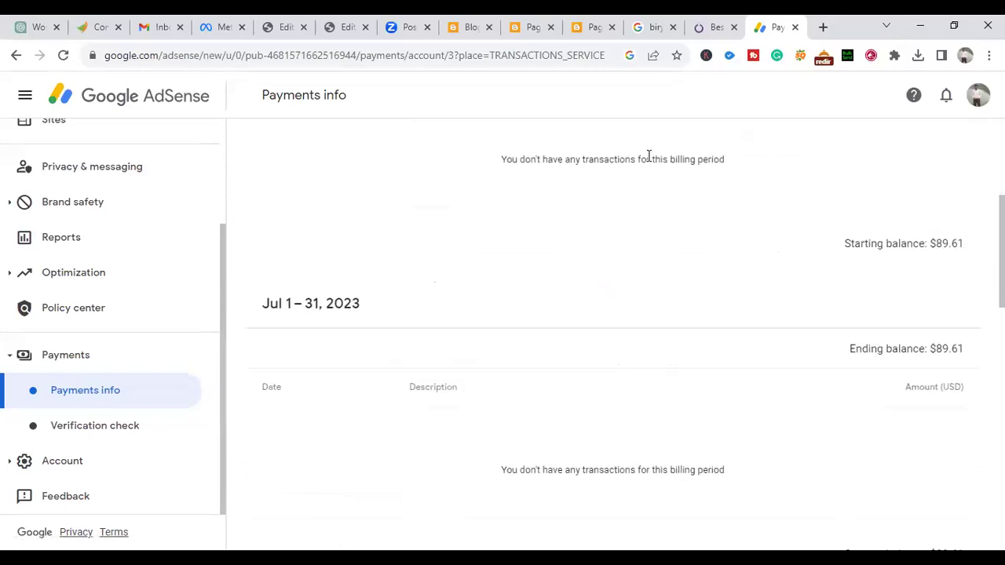
scroll(620, 213, "down", 5)
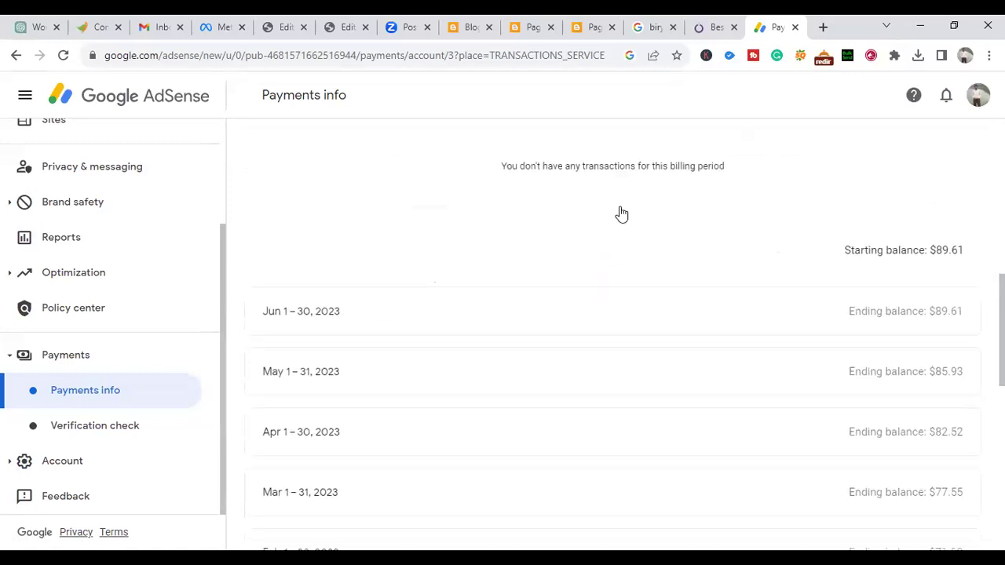
Step: Review the YouTube account's monthly ending balances back to the oldest period, May 23 – 31, 2022
scroll(485, 196, "up", 3)
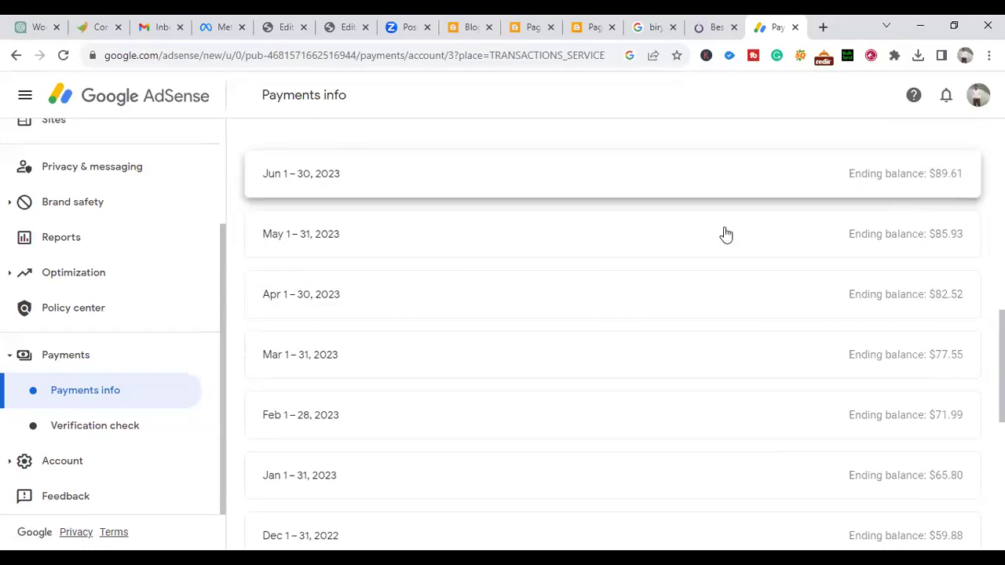
scroll(674, 257, "down", 3)
scroll(673, 258, "down", 2)
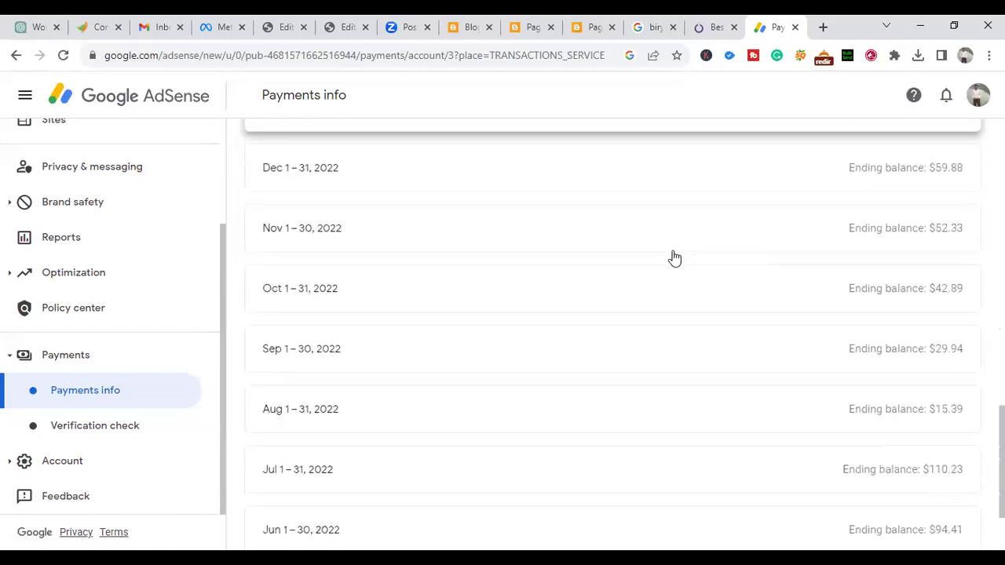
scroll(550, 285, "down", 2)
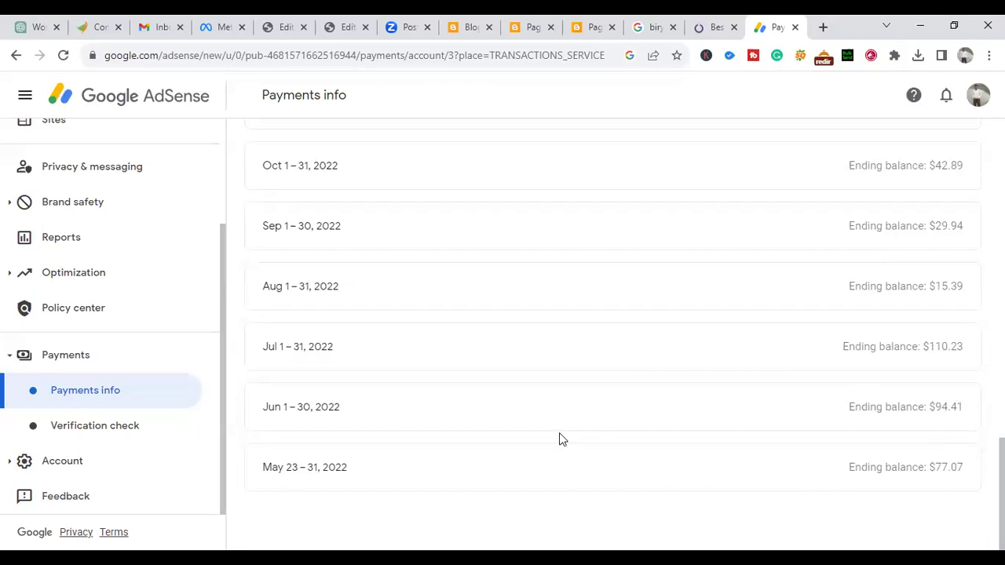
scroll(914, 385, "up", 1)
scroll(915, 385, "up", 10)
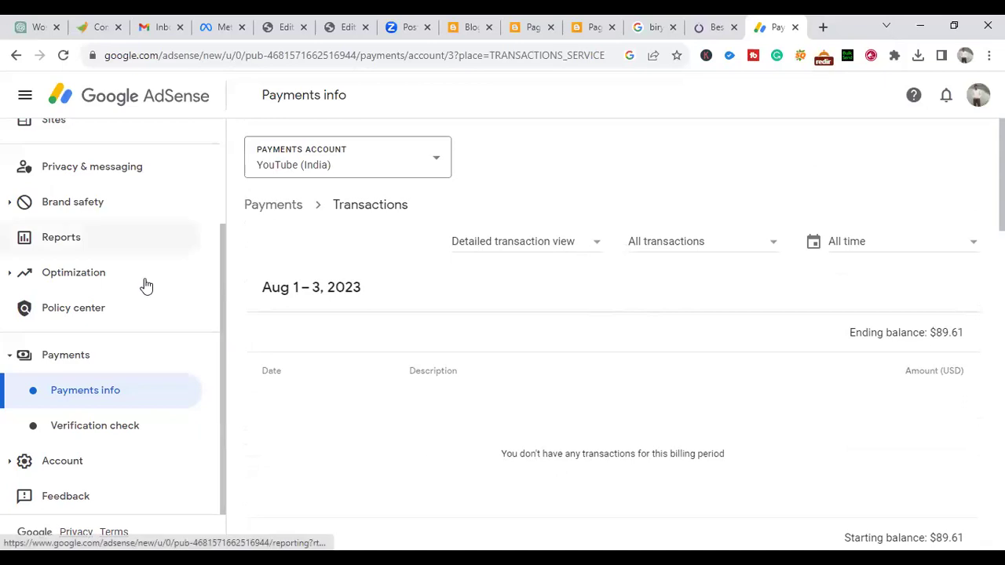
Step: Go to youtube.com and open YouTube Studio for the signed-in channel
left_click(594, 55)
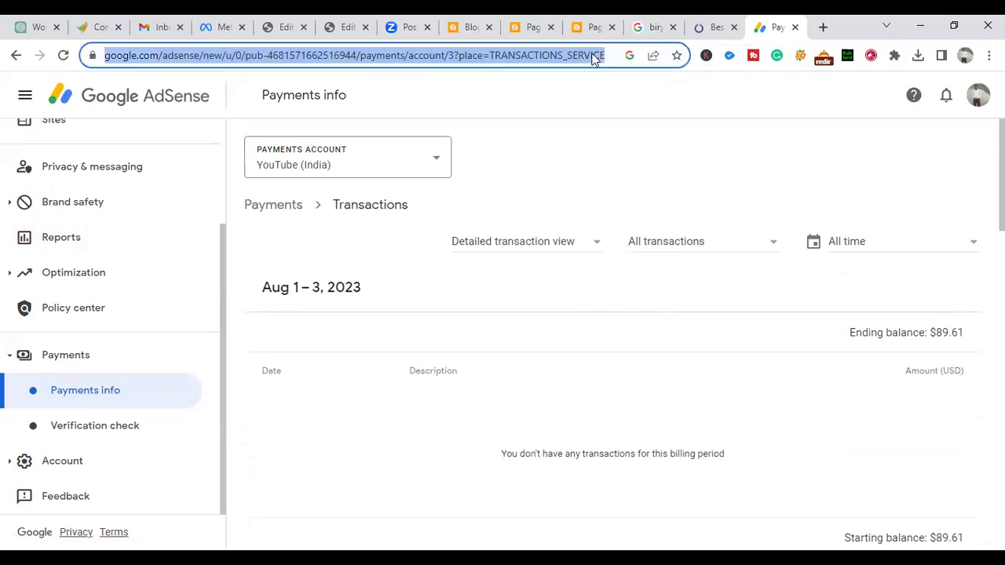
type("youyubt")
key("BackSpace")
key("BackSpace")
key("BackSpace")
key("BackSpace")
type("t")
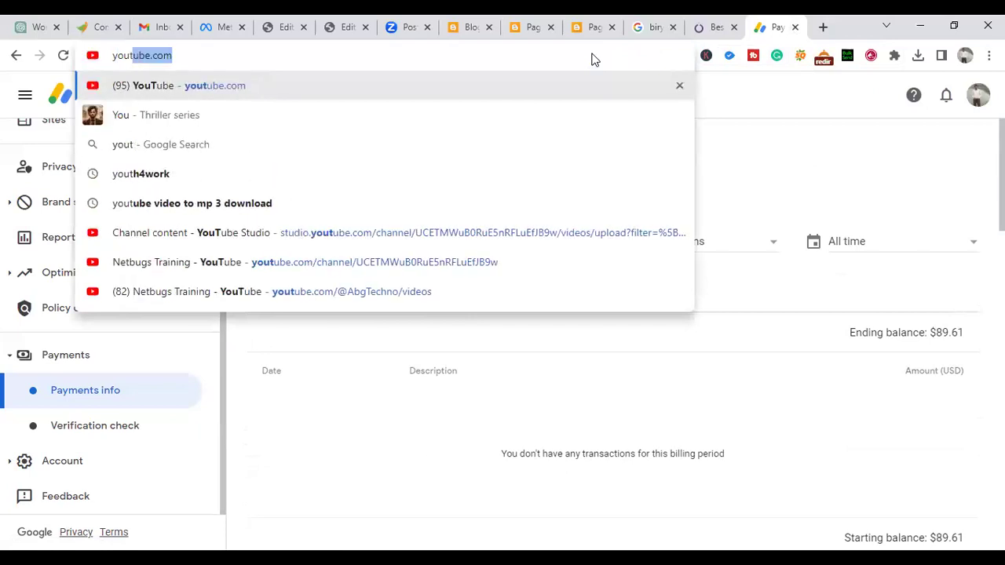
type("ube.com")
key("Return")
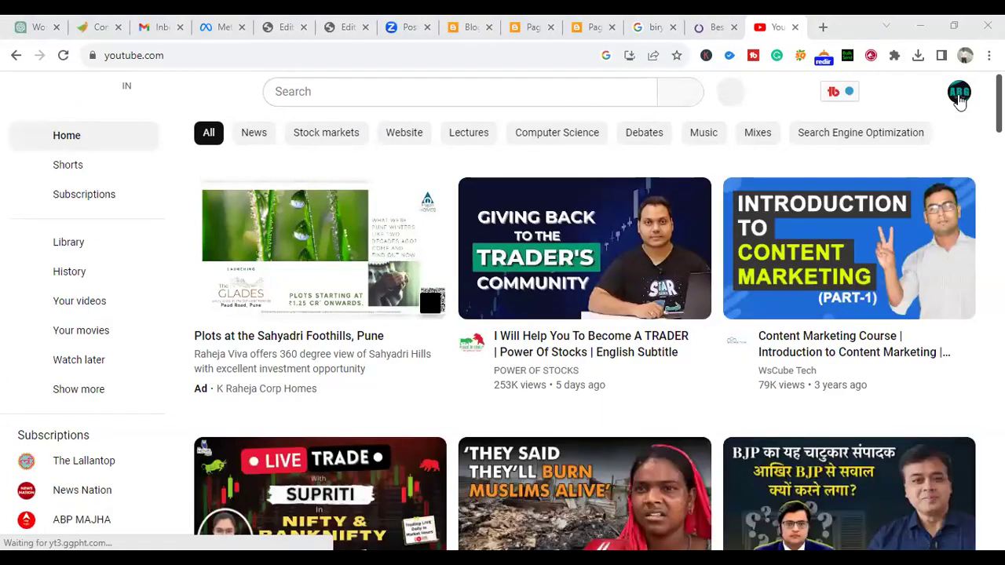
left_click(959, 94)
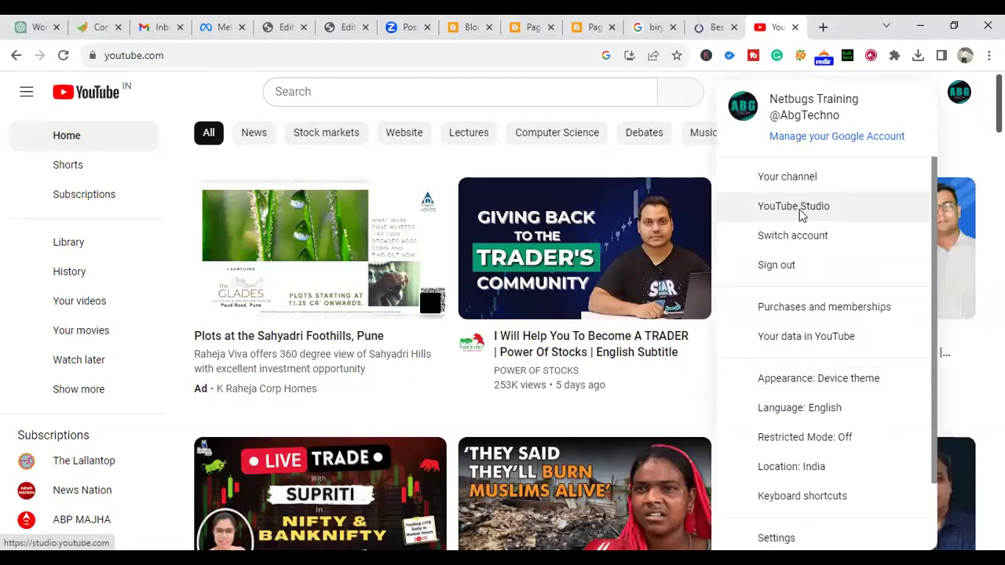
left_click(801, 209)
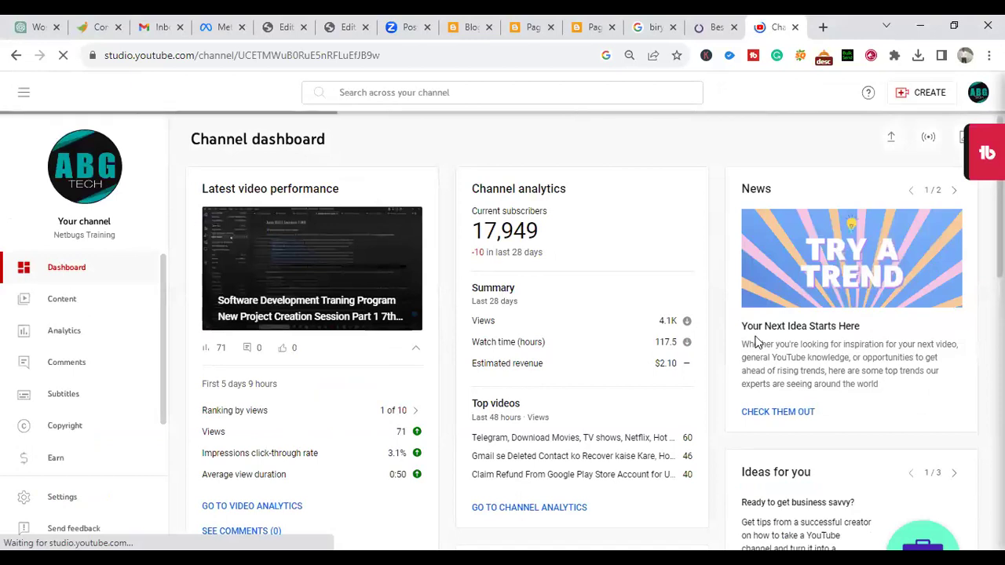
Step: Examine the channel dashboard's video performance, analytics summary, latest comments and recent subscribers
scroll(698, 231, "down", 2)
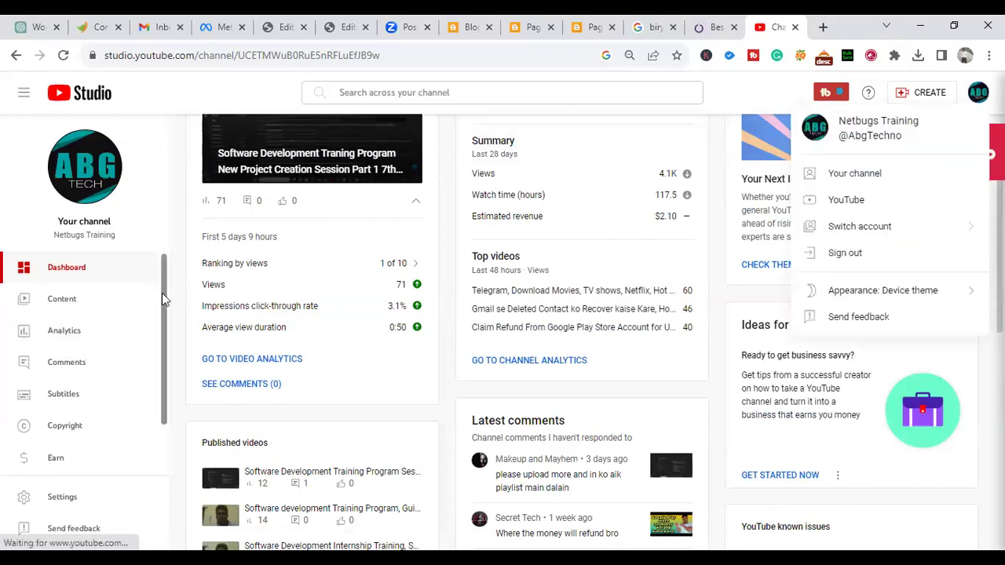
scroll(162, 293, "down", 2)
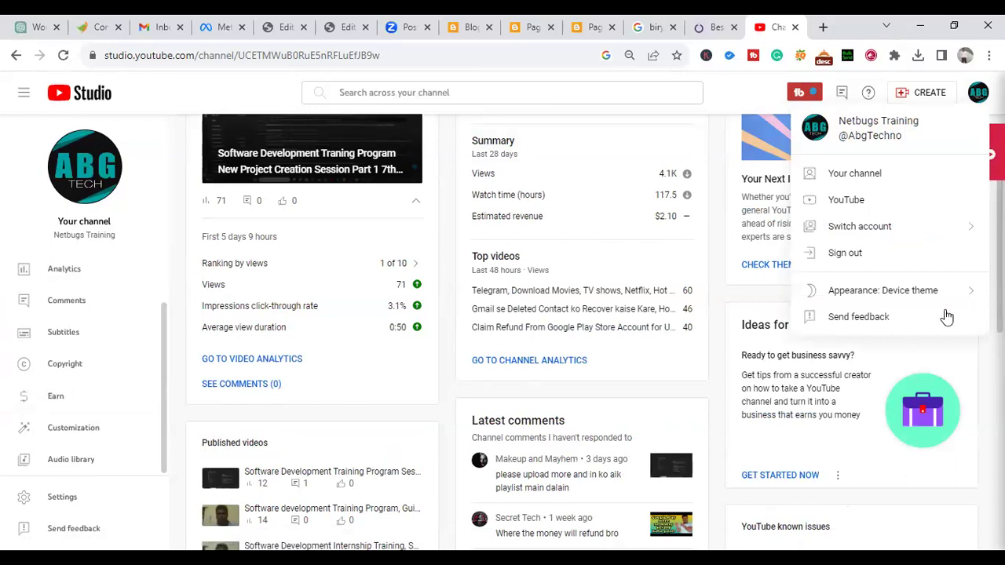
scroll(999, 259, "up", 2)
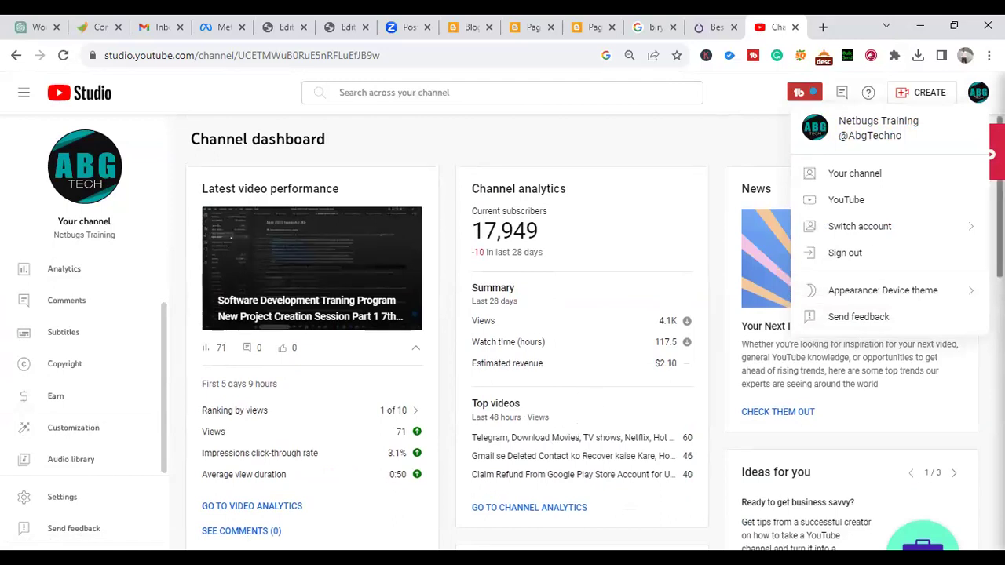
scroll(503, 267, "down", 3)
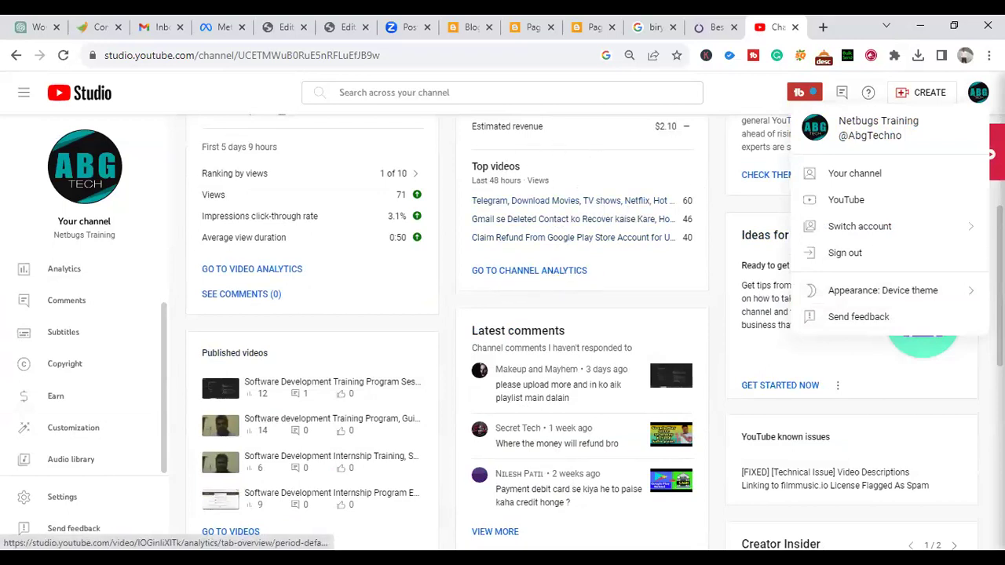
scroll(503, 314, "up", 3)
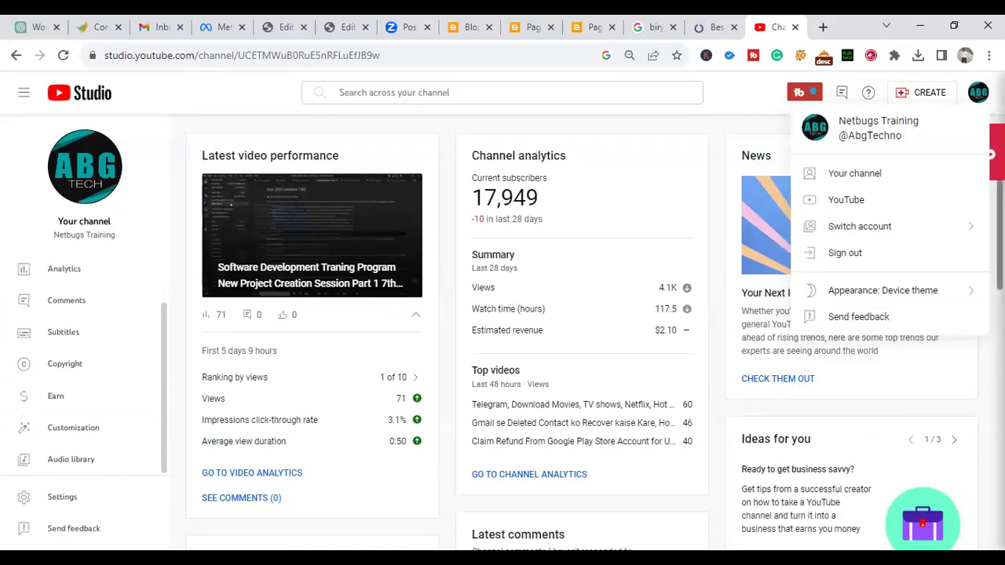
scroll(503, 338, "down", 7)
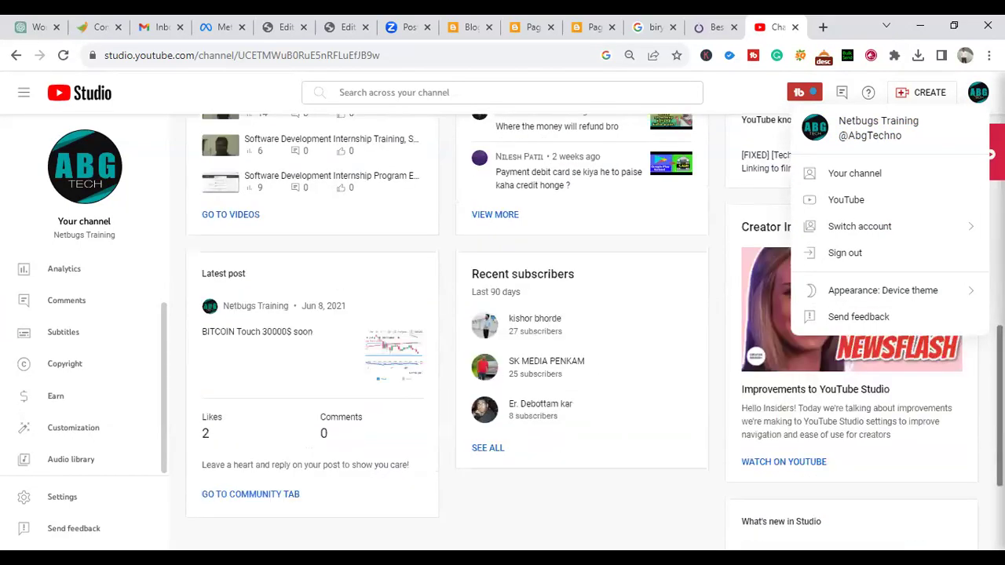
scroll(502, 337, "down", 1)
scroll(503, 338, "up", 5)
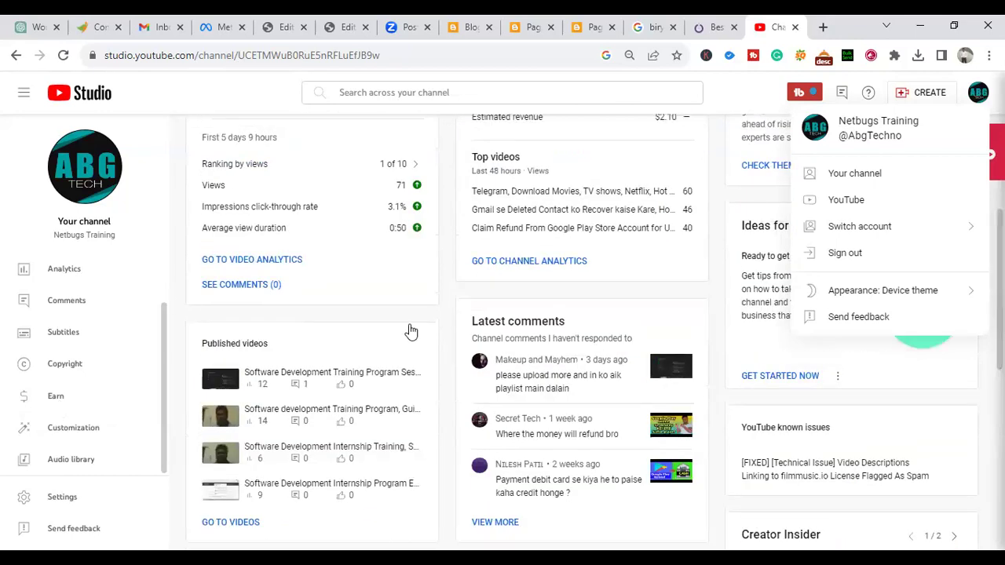
Step: View the channel's Earn page, then open the channel analytics and examine the estimated revenue chart and top content
left_click(55, 398)
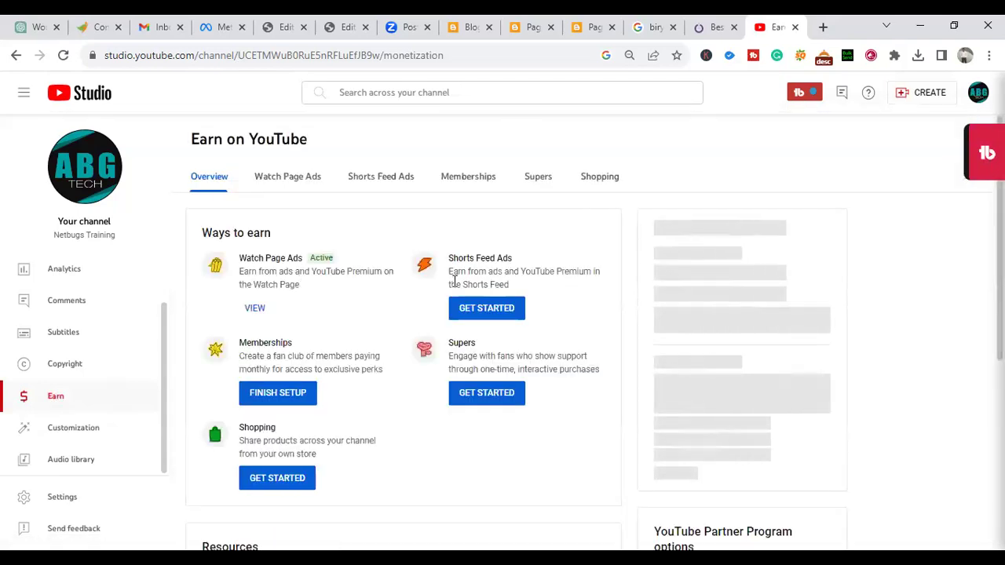
left_click(63, 271)
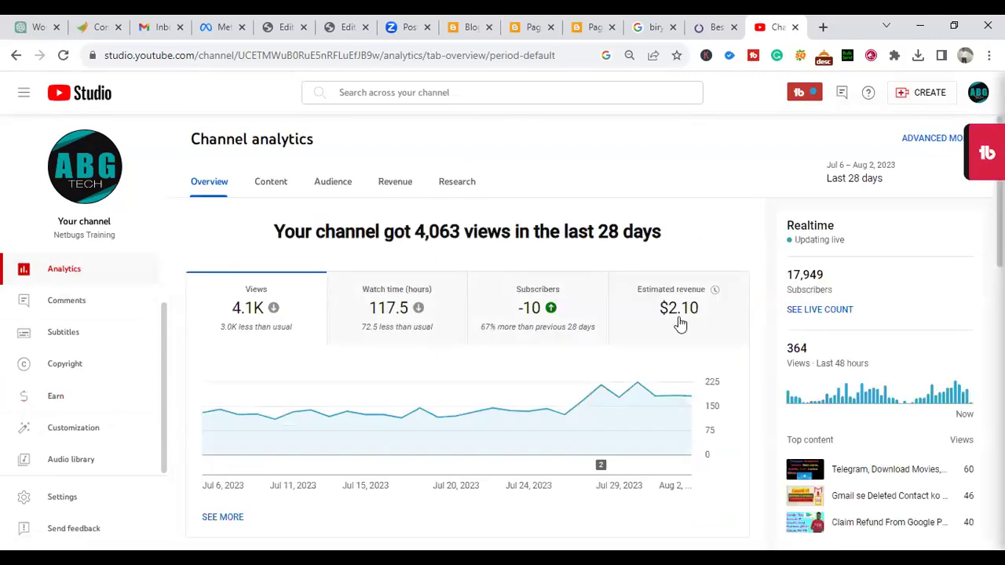
left_click(668, 321)
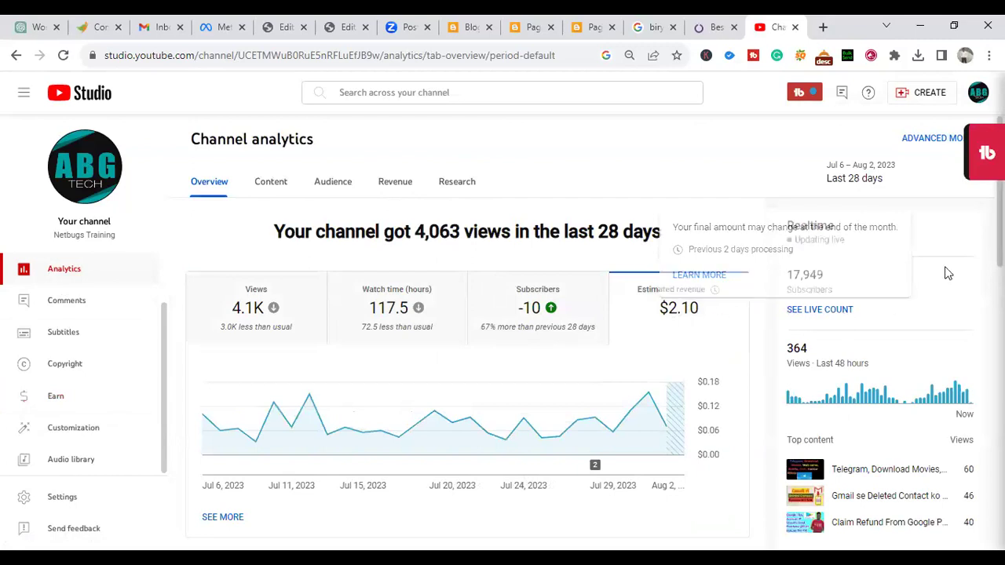
scroll(595, 356, "down", 4)
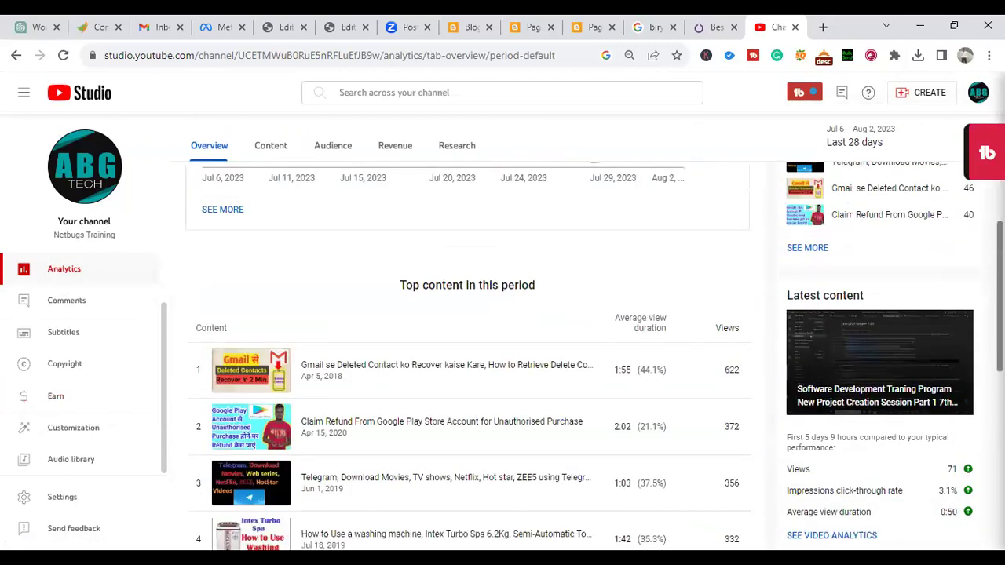
scroll(594, 355, "up", 1)
scroll(471, 353, "up", 3)
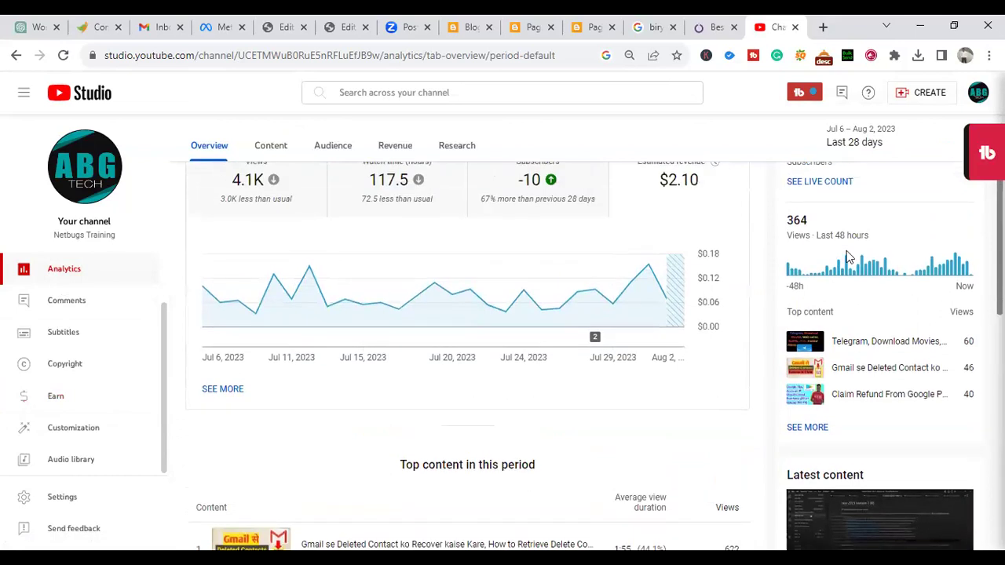
Step: Open the channel's revenue analytics, set the period to Lifetime and check the estimated revenue
left_click(400, 147)
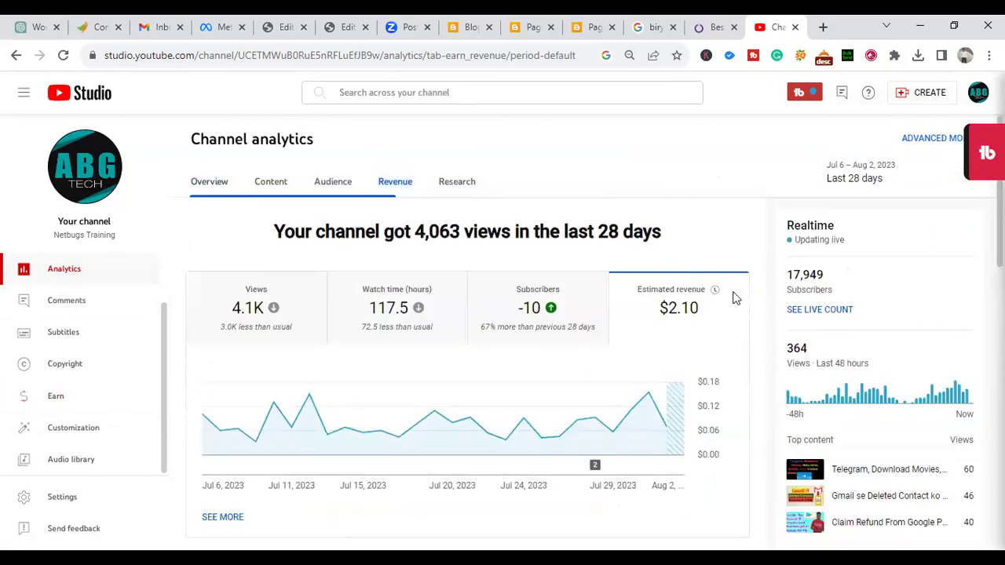
left_click(878, 179)
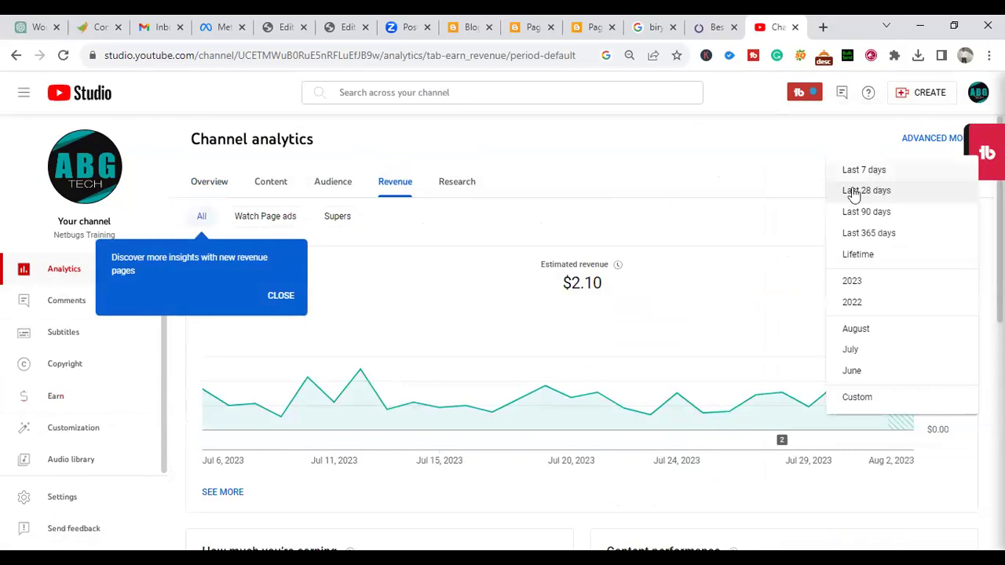
left_click(855, 256)
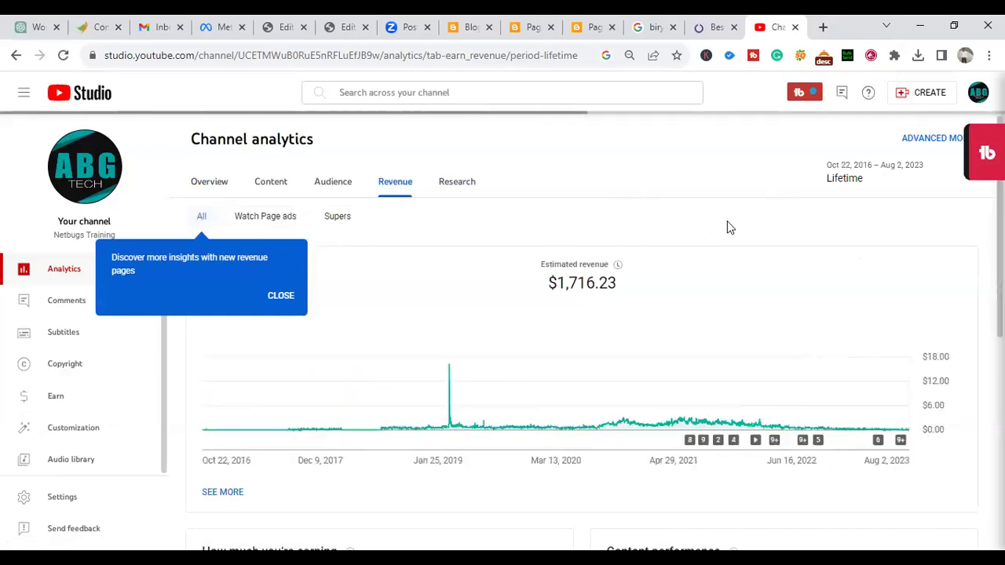
mouse_move(567, 302)
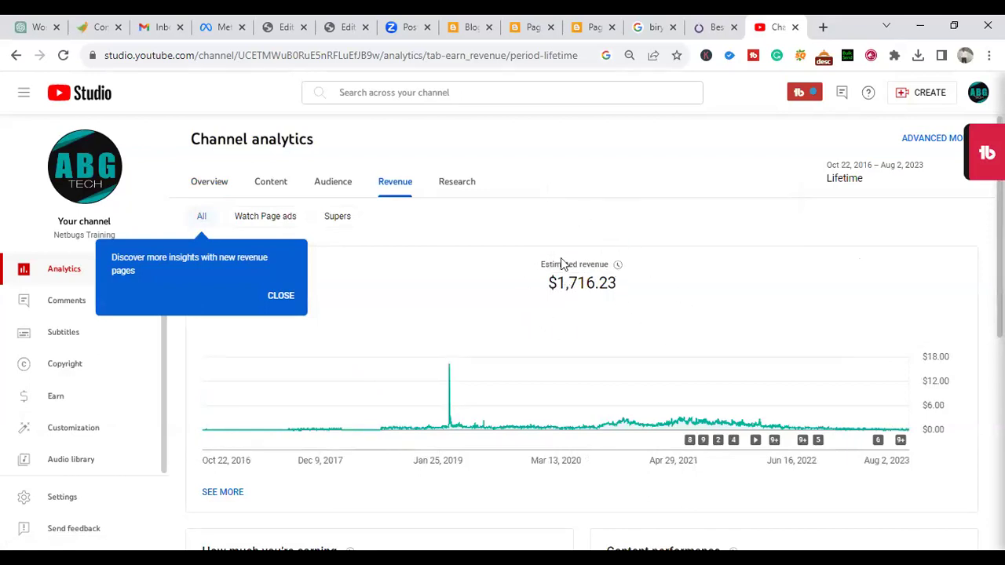
mouse_move(613, 291)
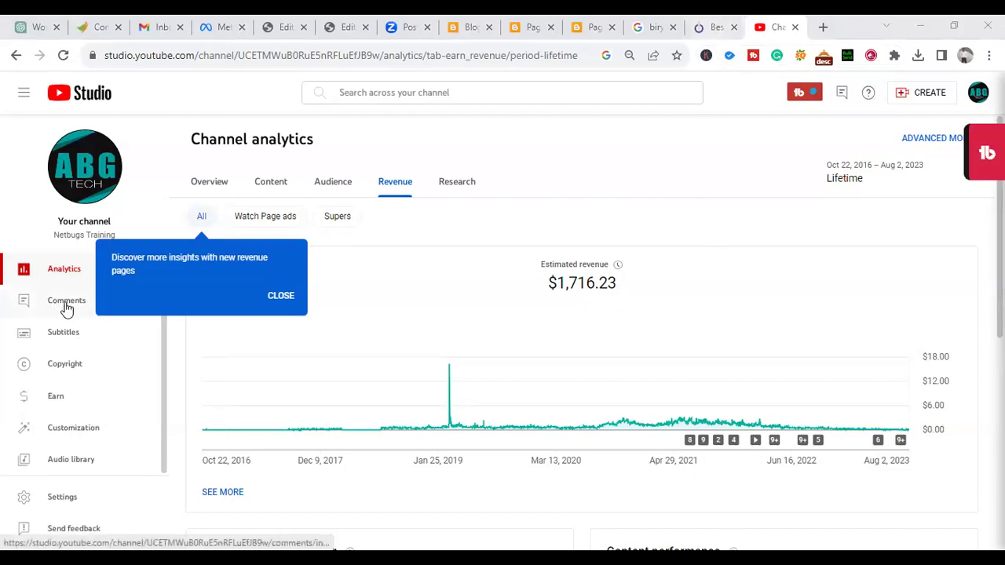
Step: View the lifetime audience analytics, then return to the analytics overview and look through the top content
left_click(333, 185)
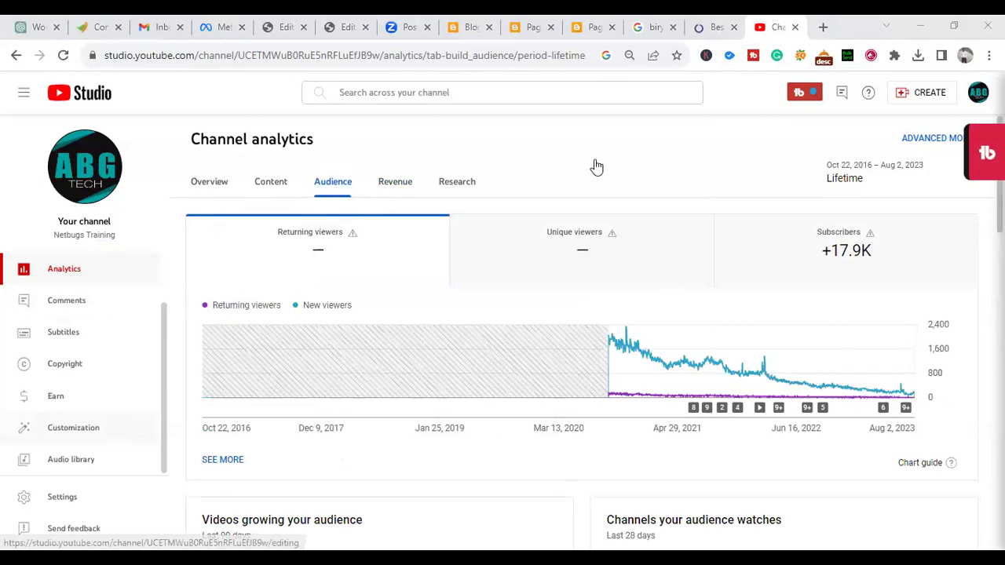
key("alt+Left")
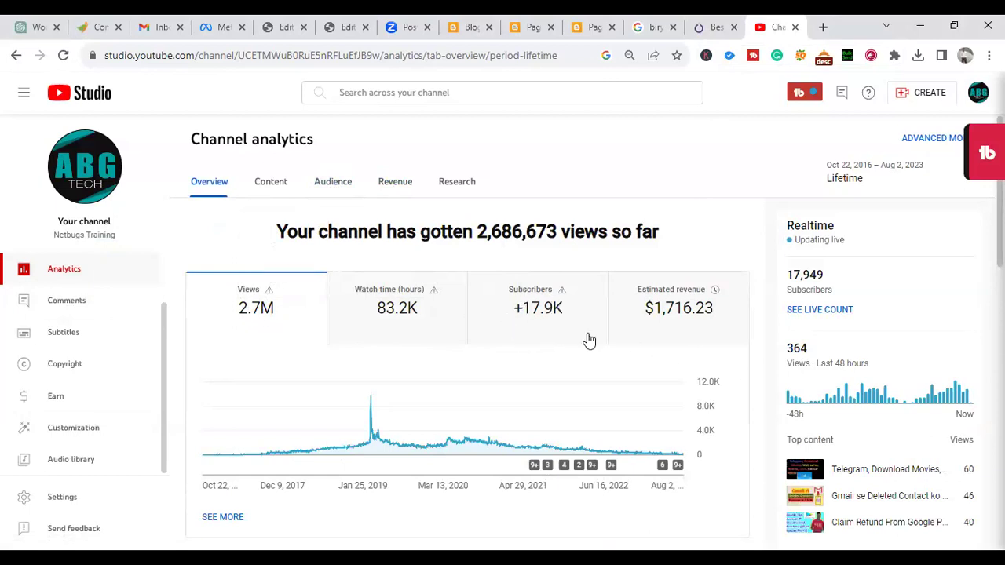
scroll(589, 339, "down", 4)
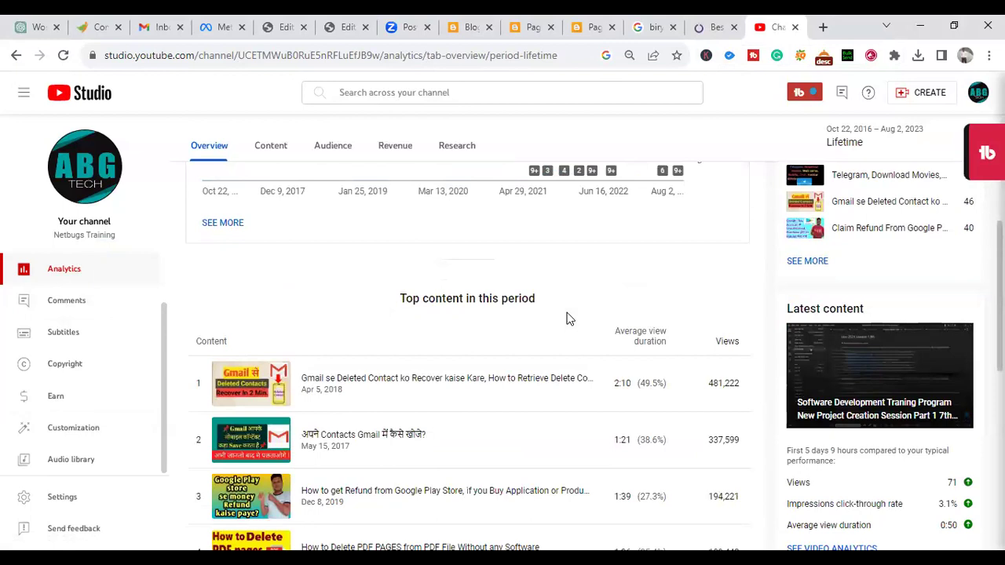
scroll(570, 318, "up", 4)
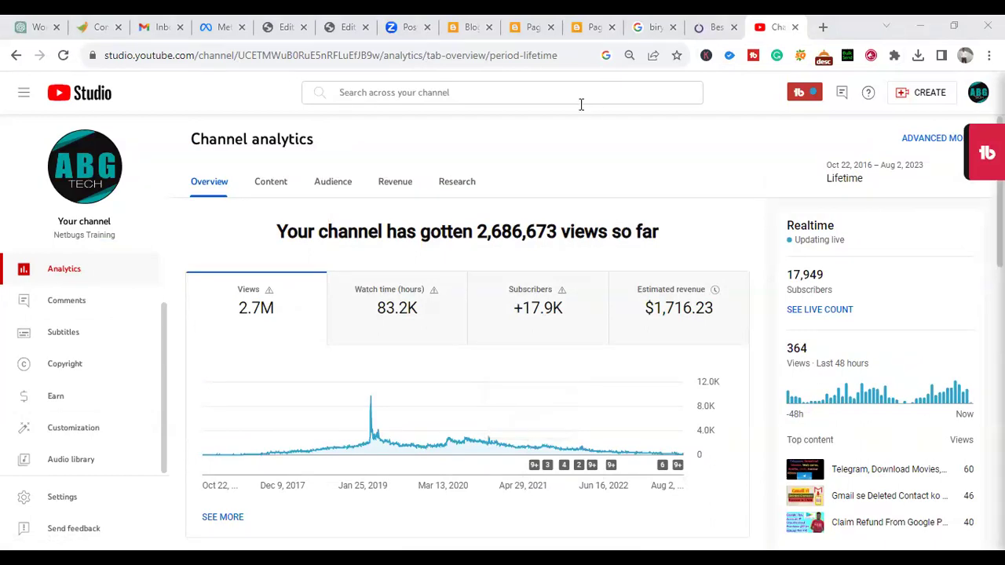
Step: Switch to the Blogger page editor and close both open Blogger page tabs
left_click(496, 29)
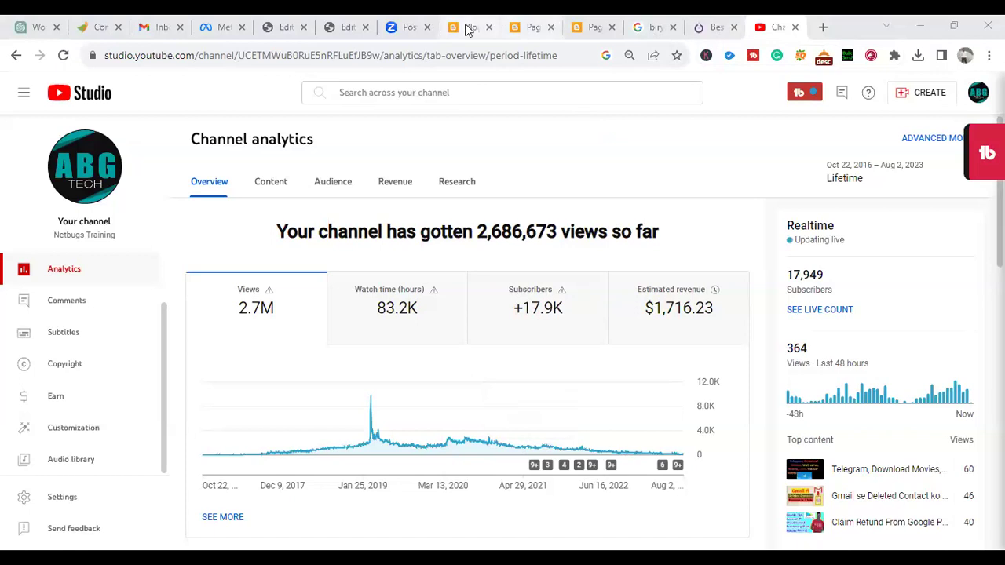
left_click(528, 30)
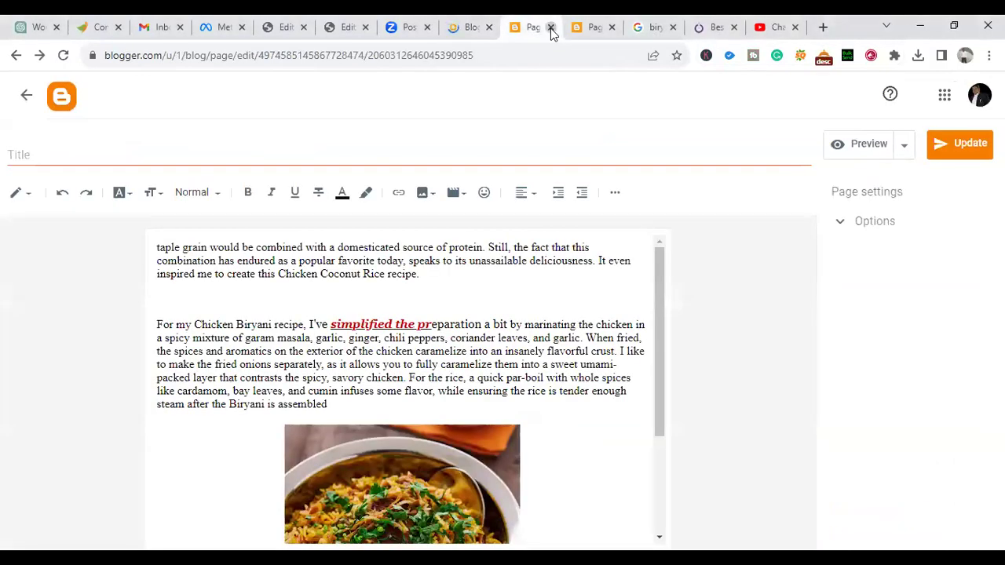
left_click(550, 28)
left_click(550, 27)
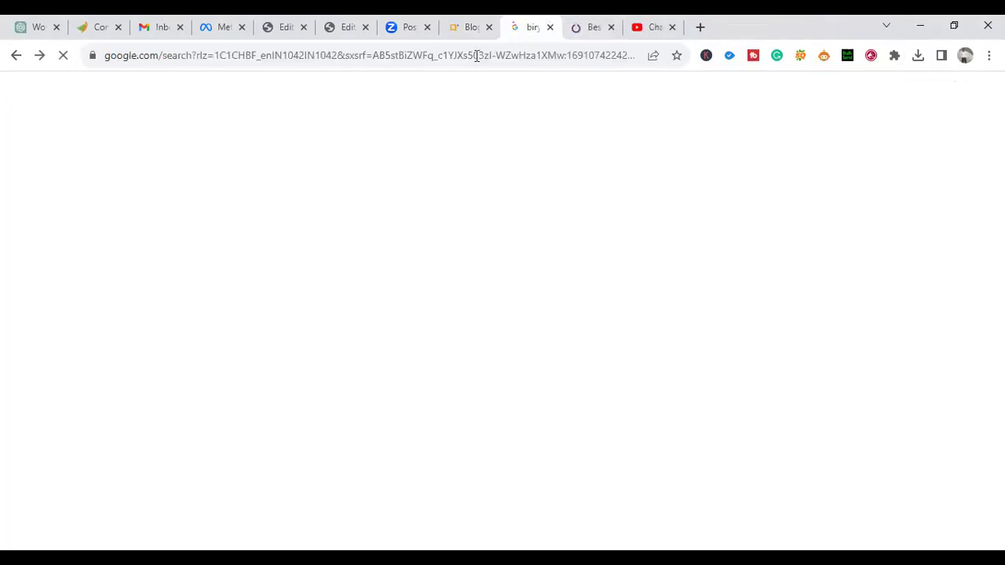
Step: Run a Google search for "go daddy" in the biryani image search tab
left_click(476, 55)
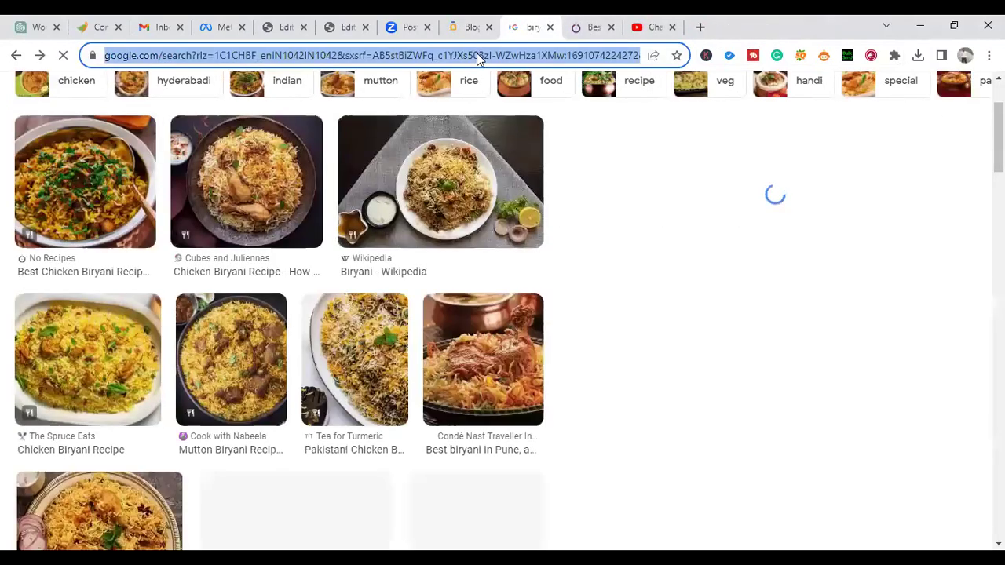
type("go")
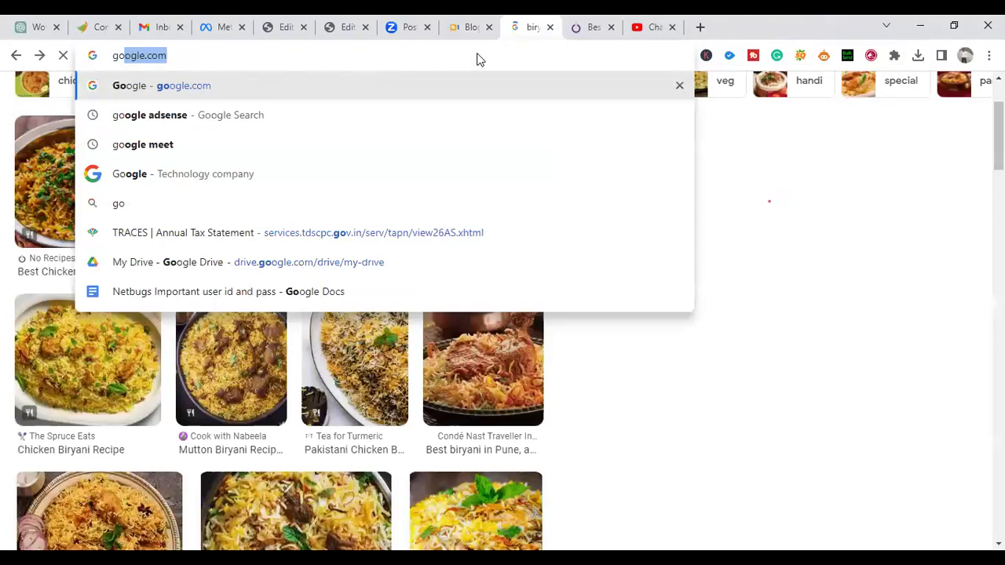
type(" daddy")
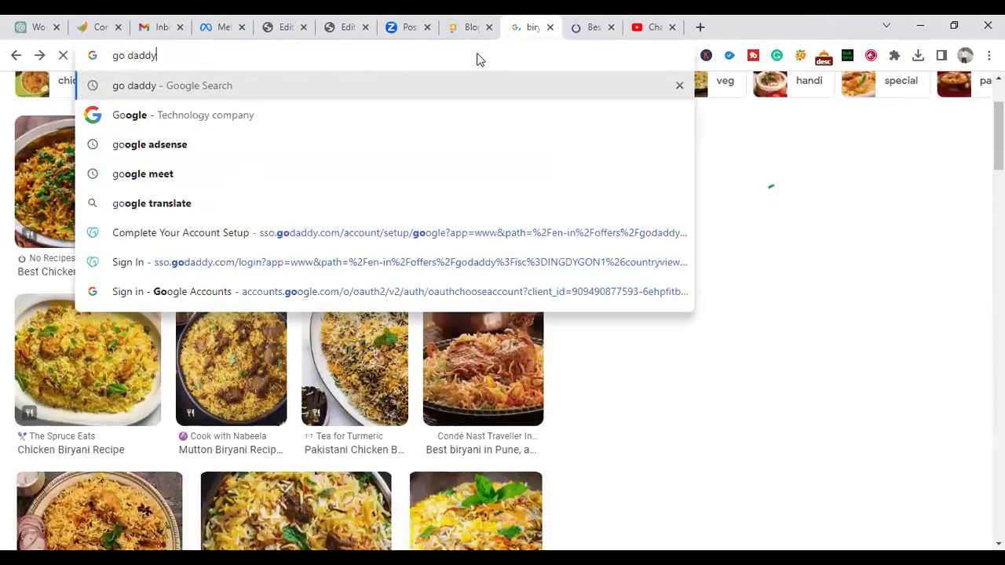
key("Return")
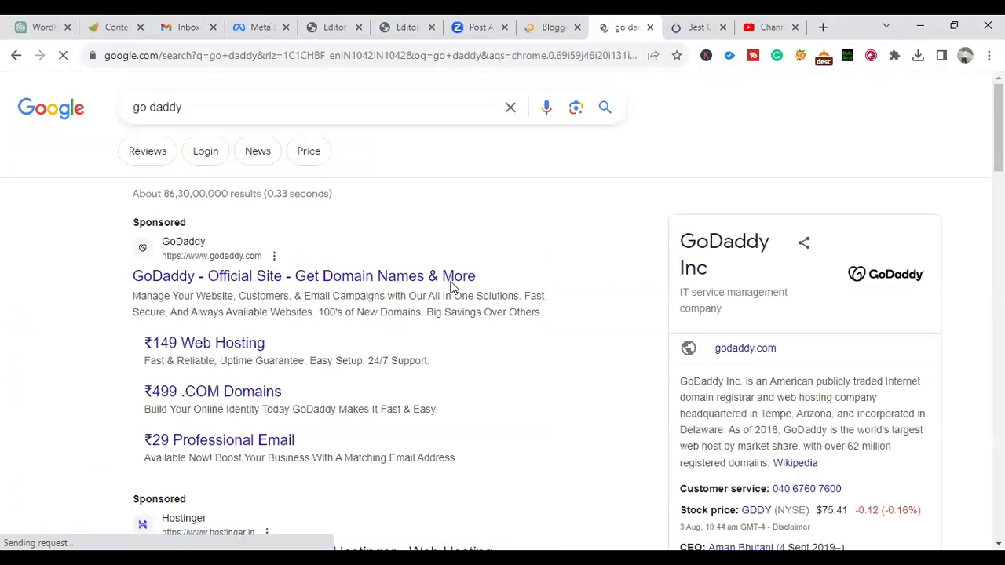
Step: Look through the go daddy search results, including the GoDaddy listings and the sponsored Hostinger and name.com offers
scroll(452, 289, "down", 3)
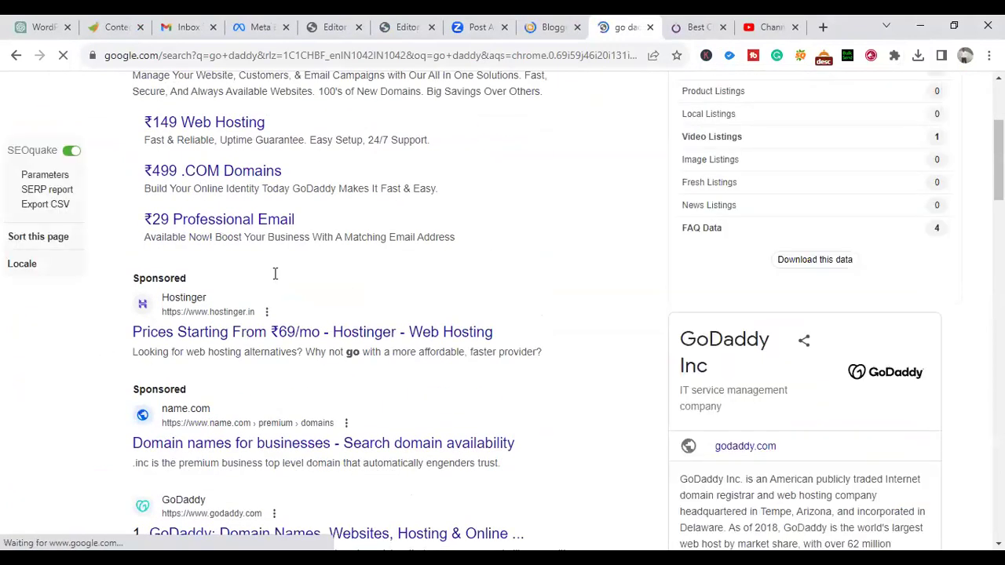
scroll(330, 361, "up", 3)
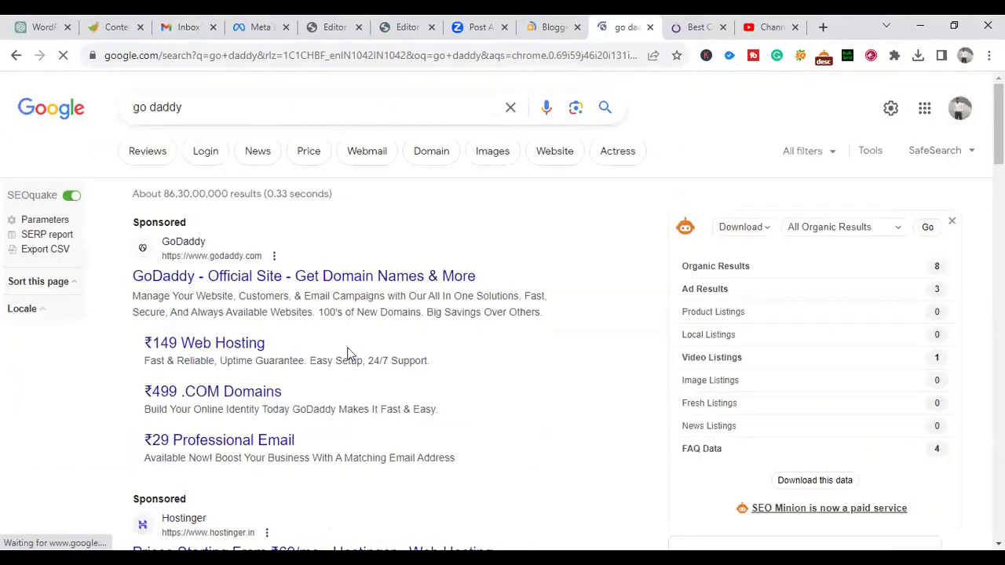
scroll(350, 353, "down", 4)
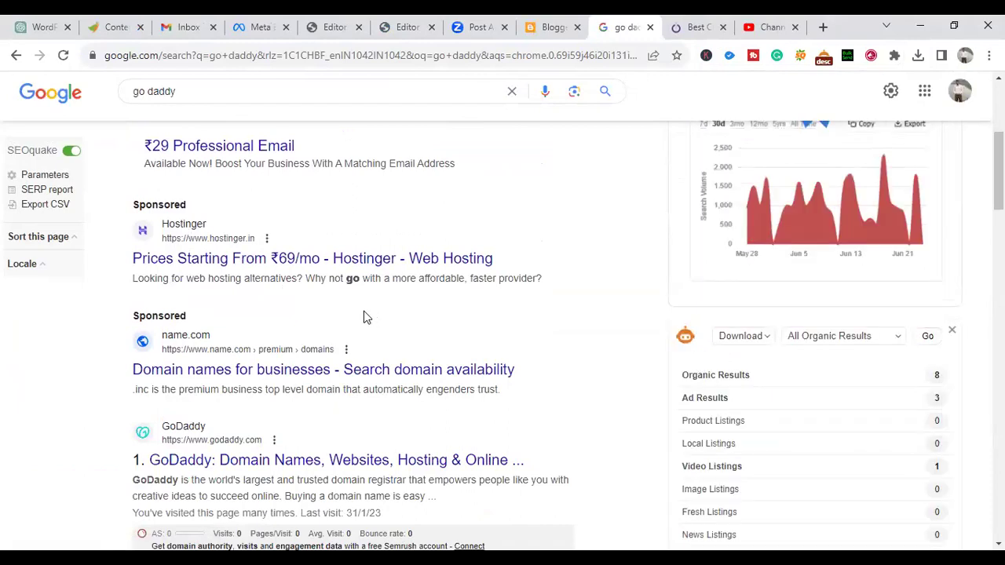
scroll(470, 305, "down", 3)
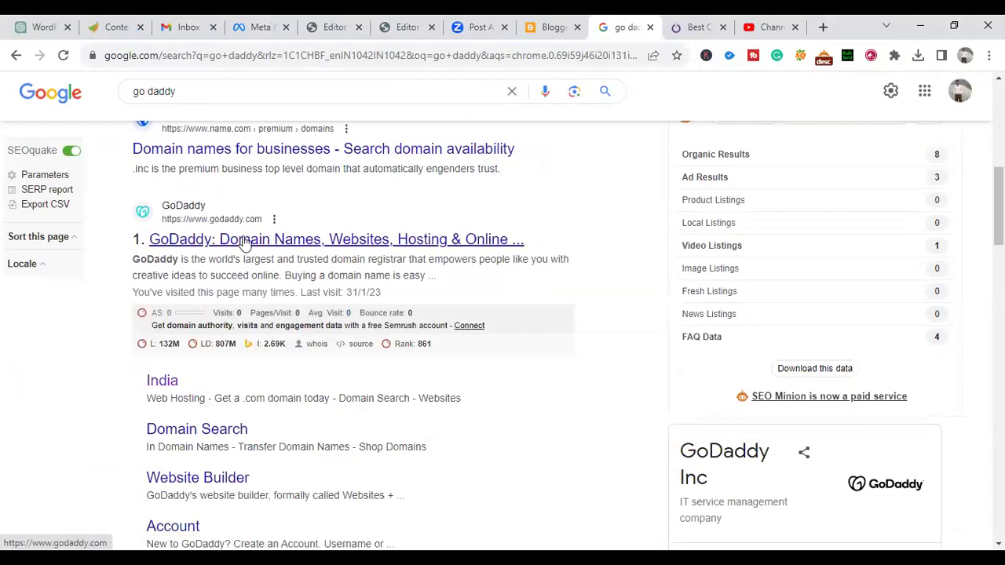
scroll(445, 243, "up", 3)
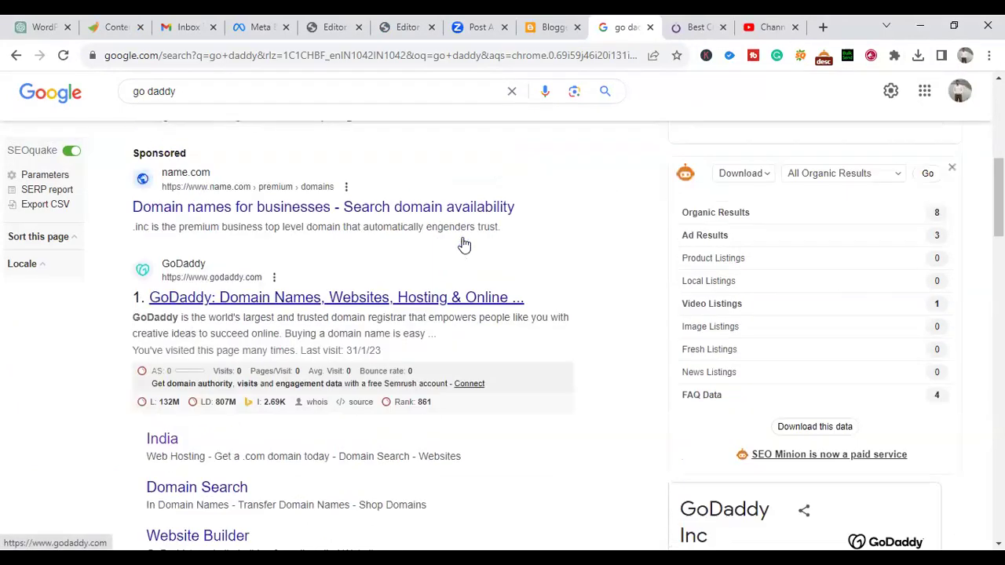
scroll(475, 235, "up", 4)
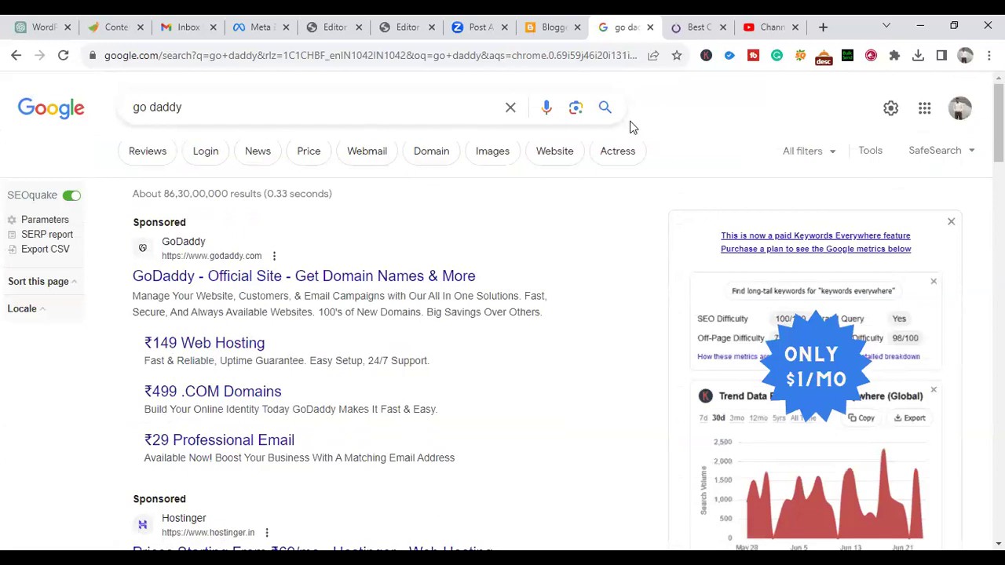
scroll(478, 334, "down", 1)
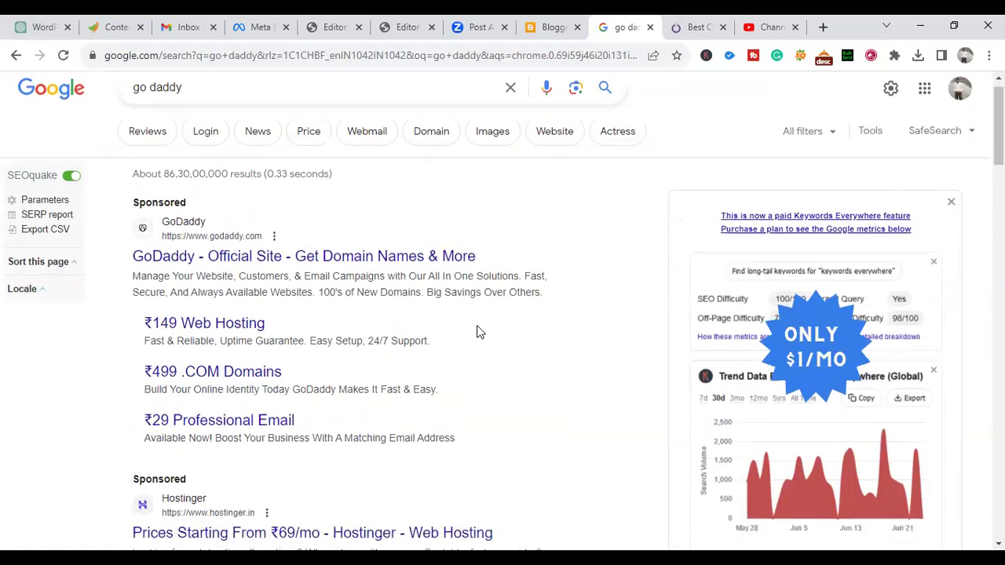
scroll(482, 326, "down", 2)
scroll(281, 321, "up", 2)
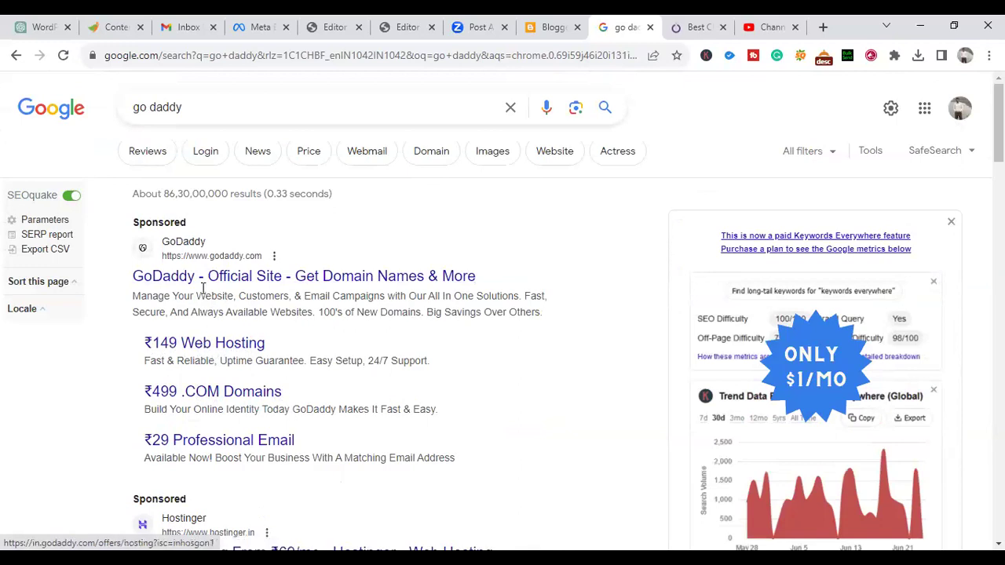
scroll(334, 292, "down", 4)
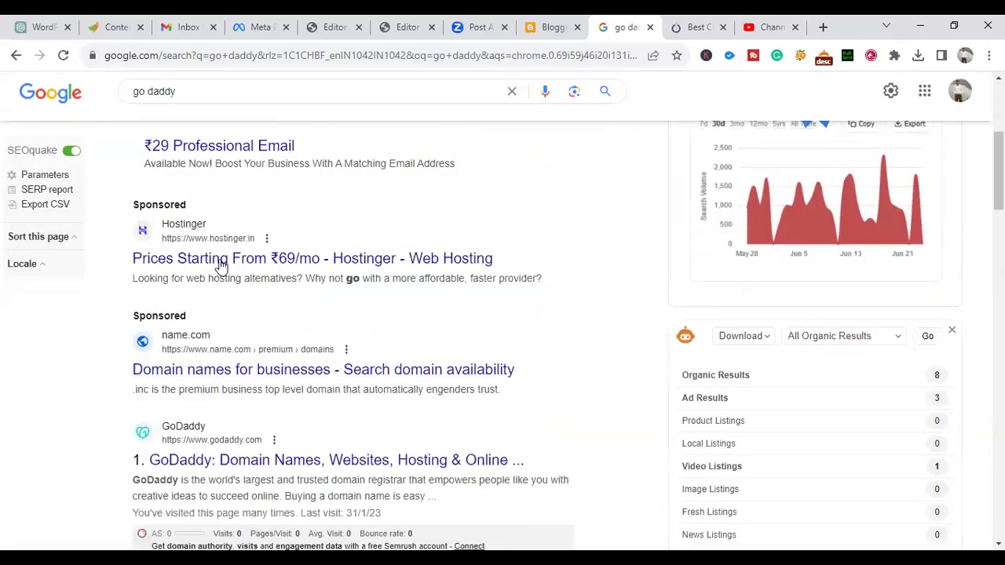
Step: Open the Hostinger login page and sign in through Google with the first listed account
left_click(540, 267)
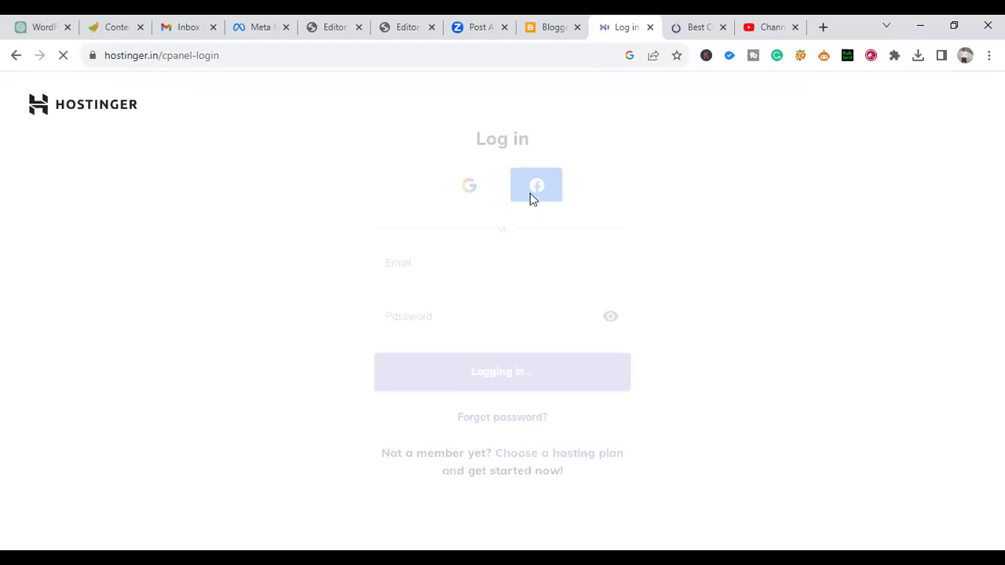
left_click(465, 188)
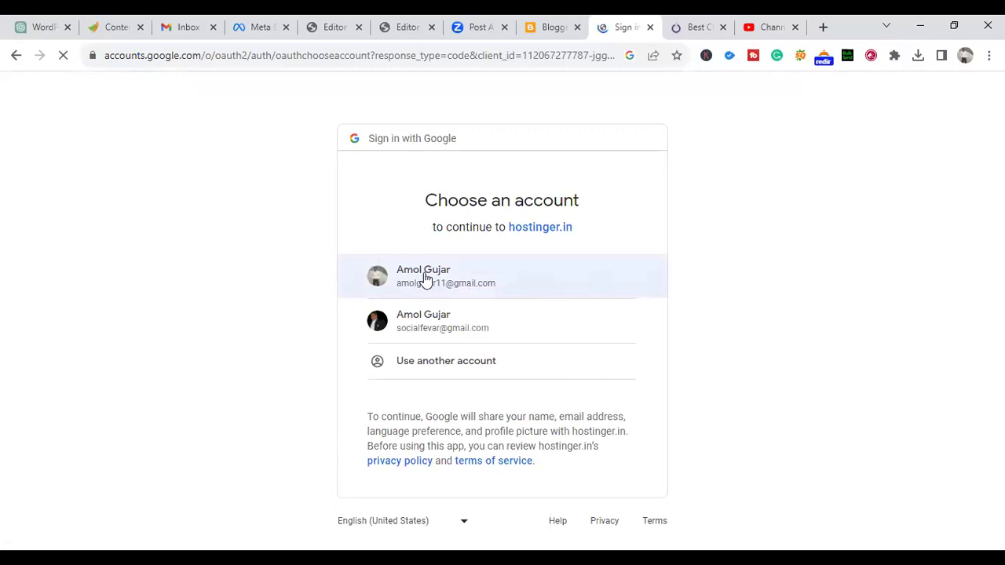
left_click(455, 279)
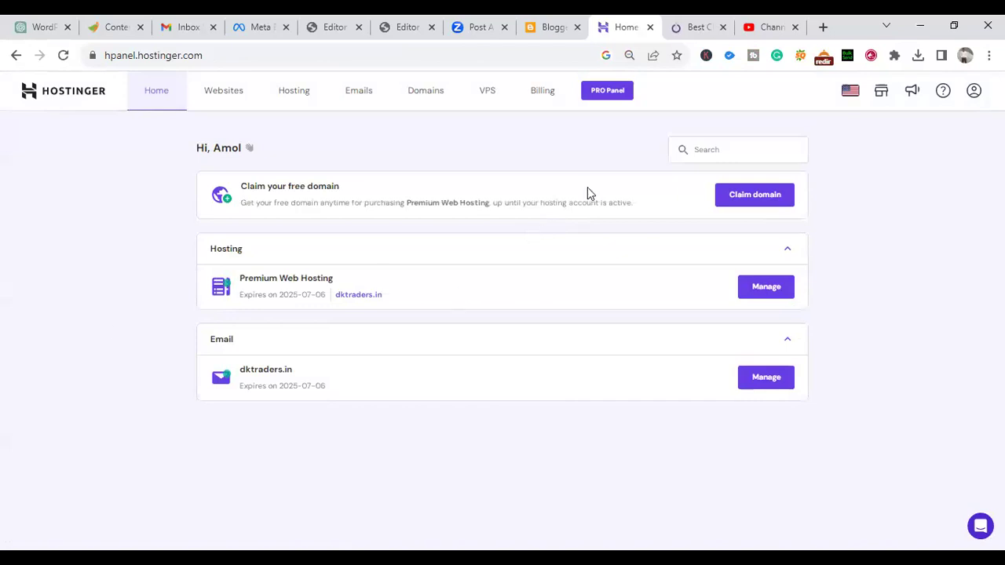
Step: Show the account's websites in Hostinger and decline the AI Website Builder offer
left_click(216, 92)
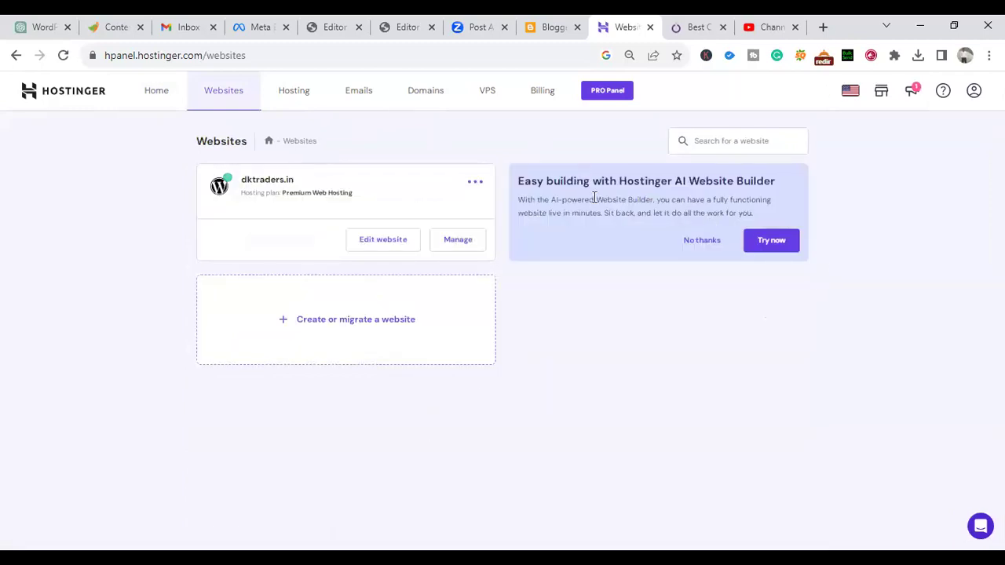
left_click(703, 243)
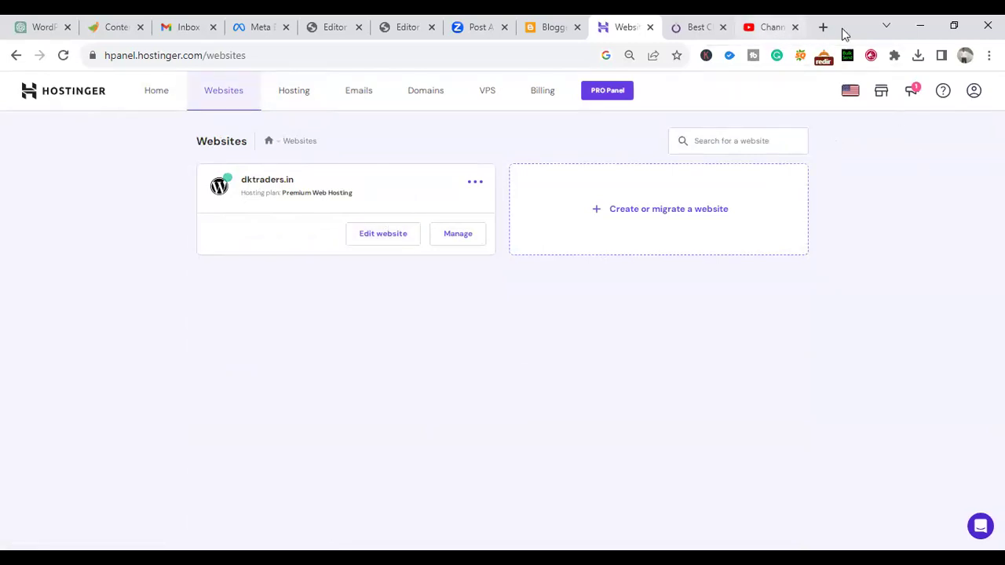
Step: Search for "go daddy" in a new browser tab and open the GoDaddy India site
key("ctrl+t")
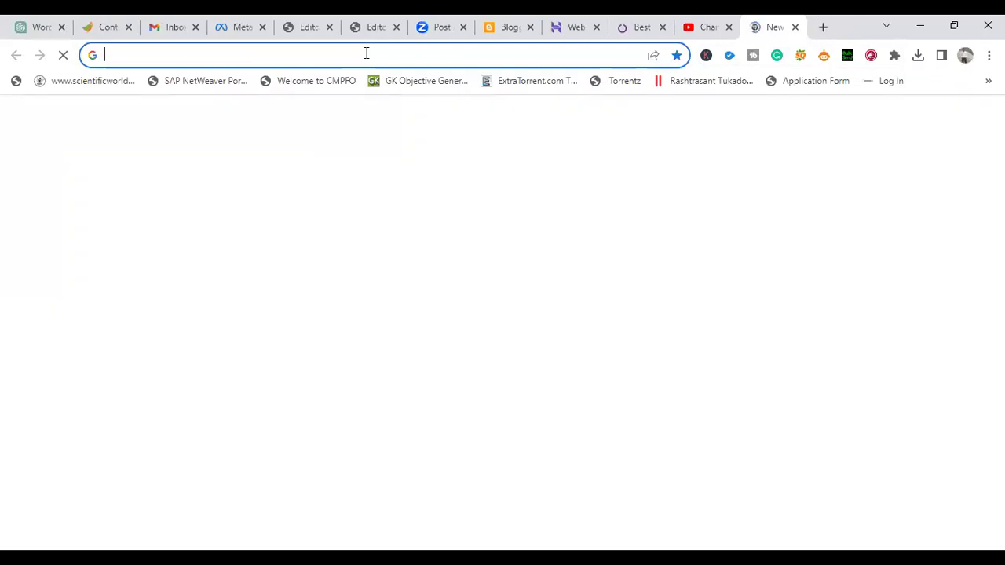
left_click(424, 51)
type("g")
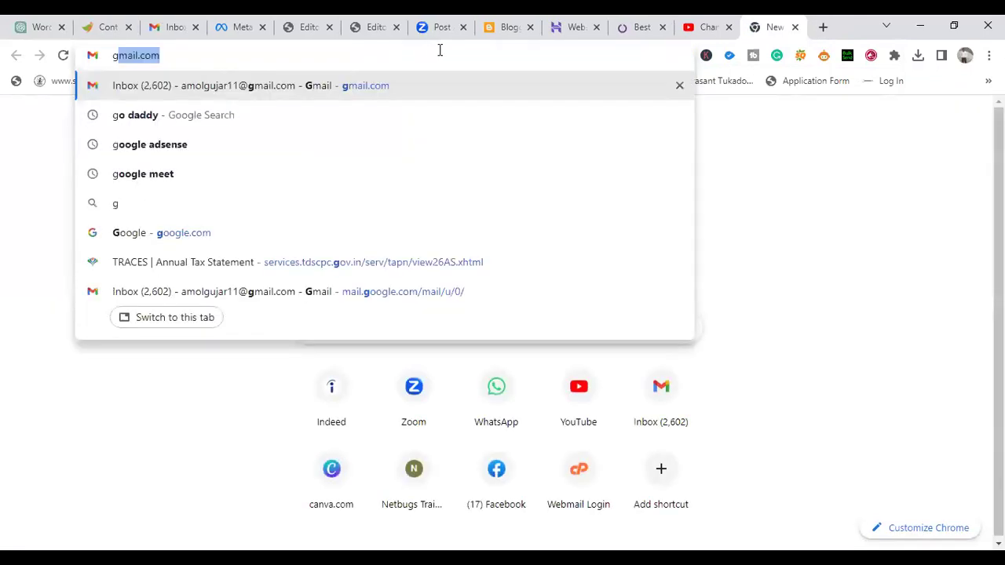
type("o daddy")
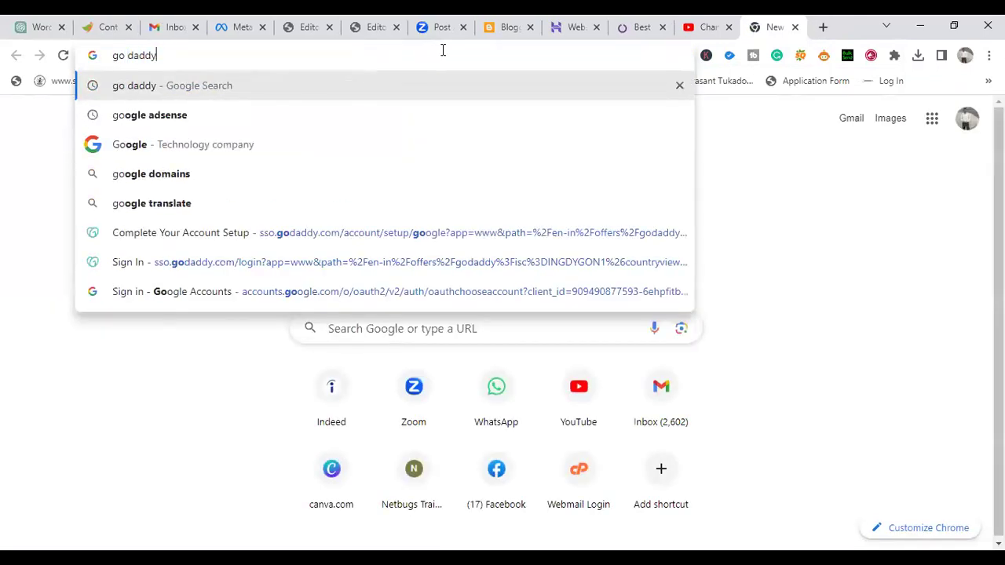
key("Return")
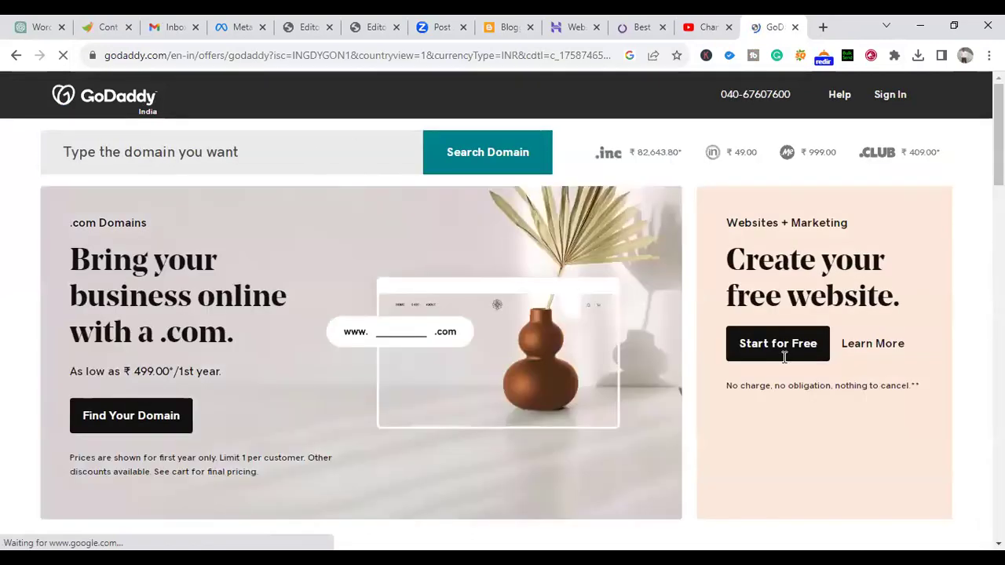
Step: Search GoDaddy for the domain name "bueutyparlourhack"
left_click(203, 154)
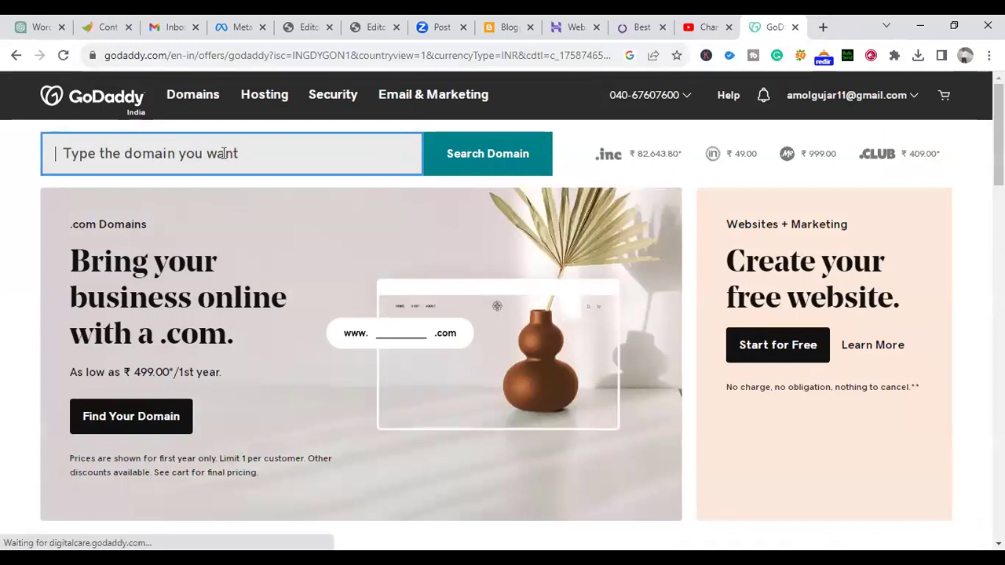
left_click(228, 153)
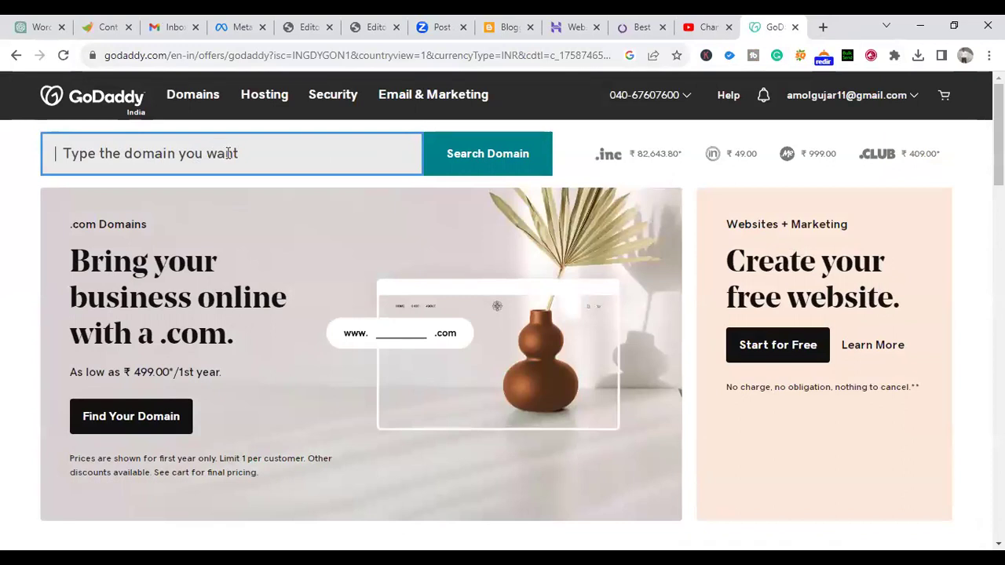
type("bueutypa")
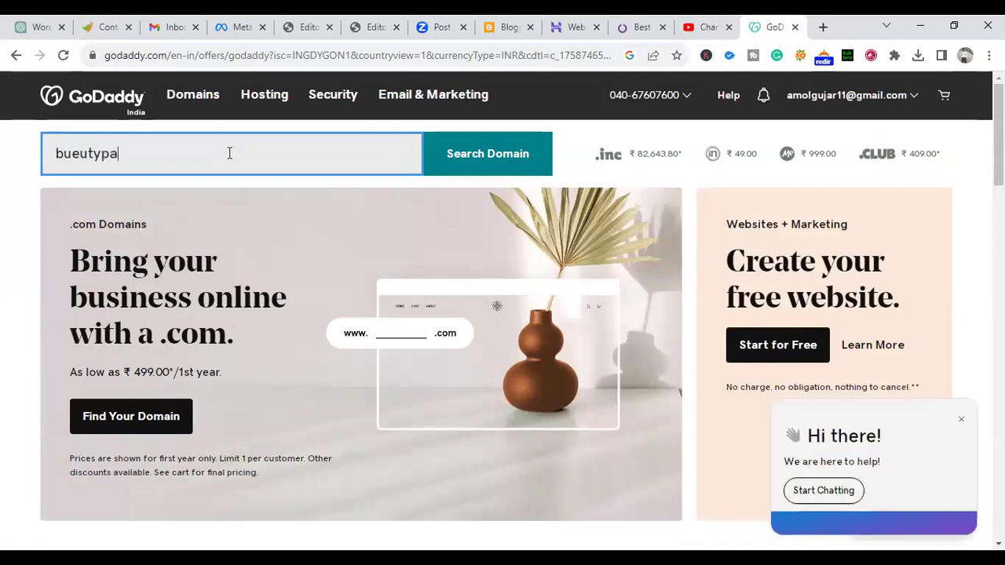
type("rlour")
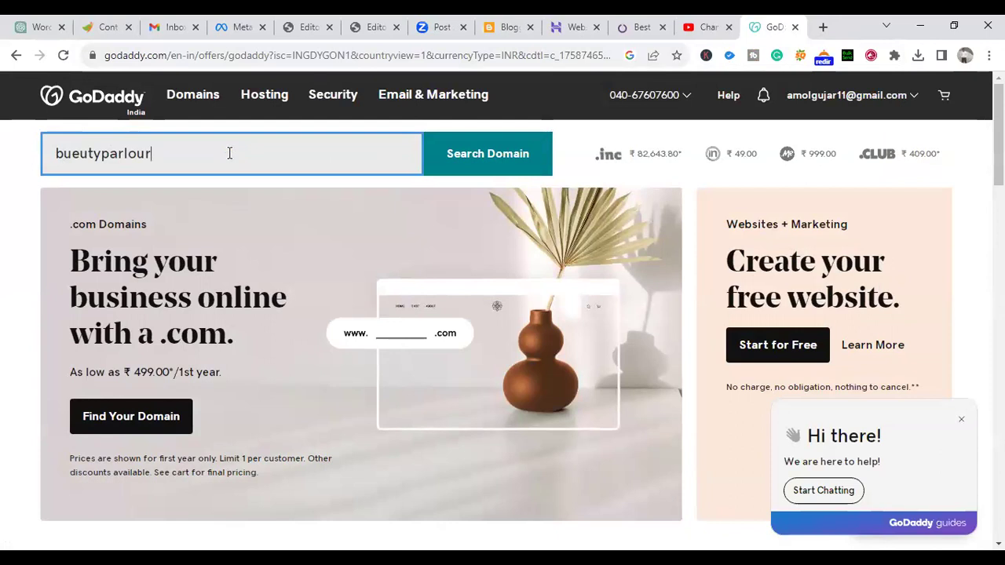
type("h")
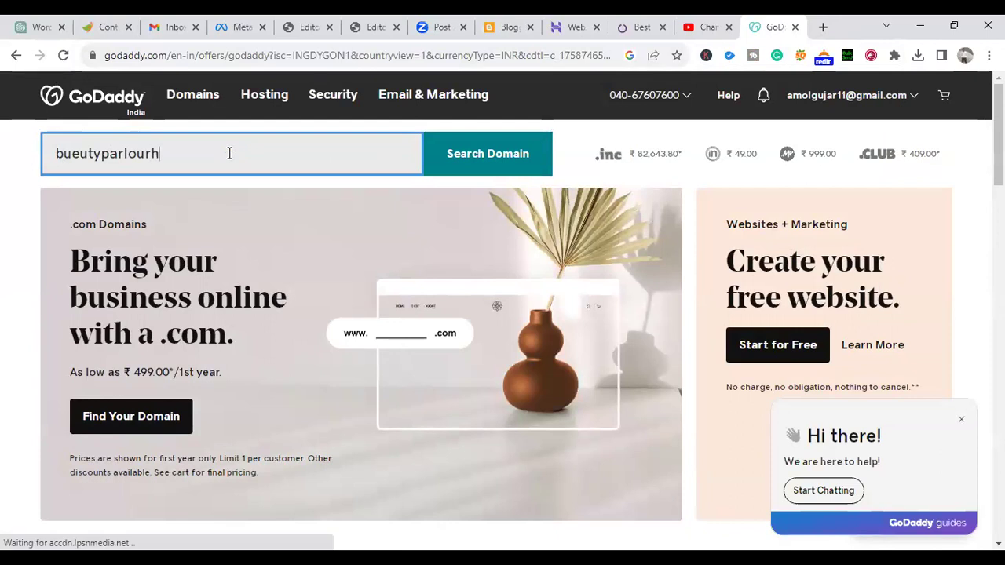
type("ack")
left_click(481, 157)
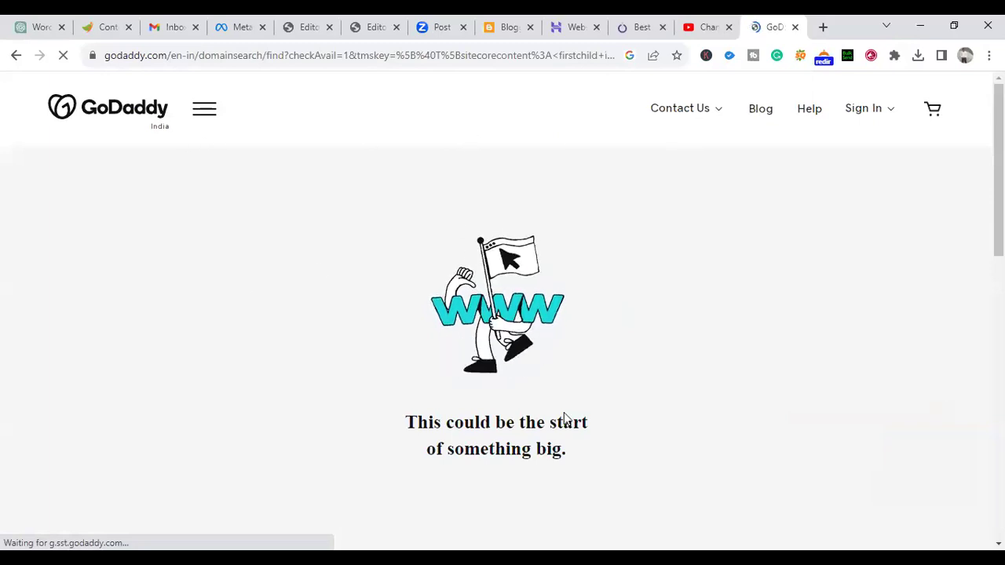
Step: Examine the bueutyparlourhack.com offer, highlighting its name, and compare the prices of the alternative domain extensions
scroll(555, 352, "down", 3)
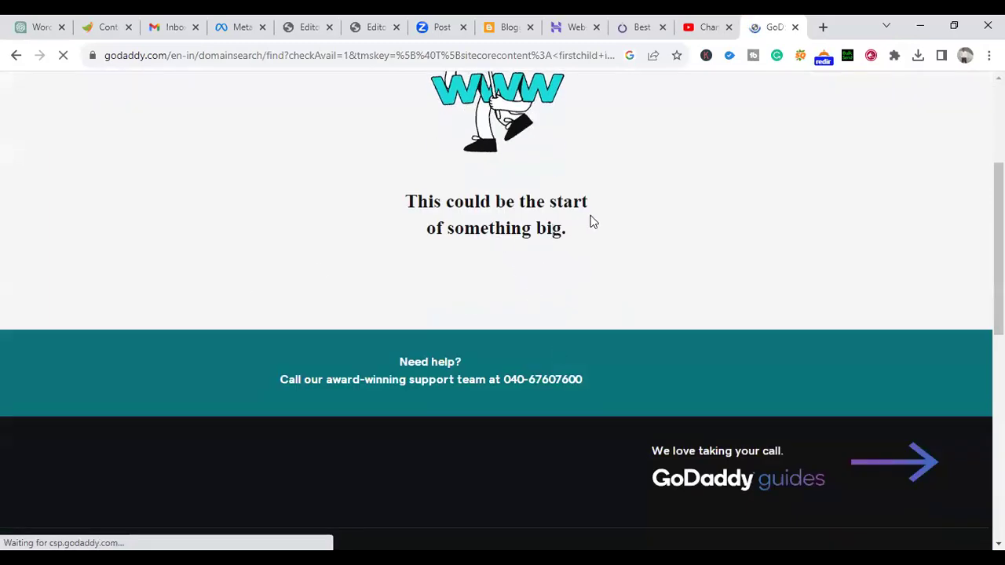
scroll(507, 296, "up", 3)
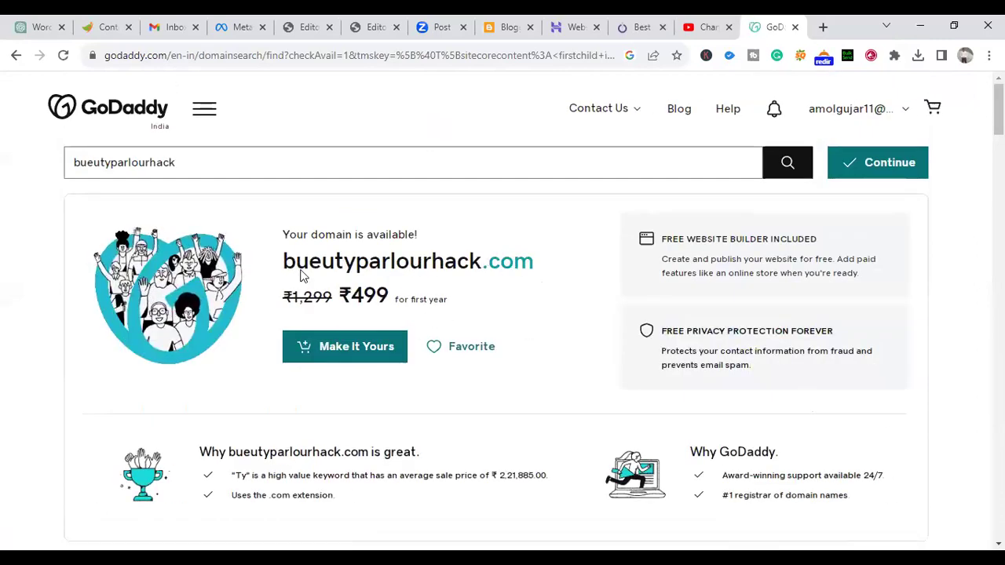
triple_click(532, 261)
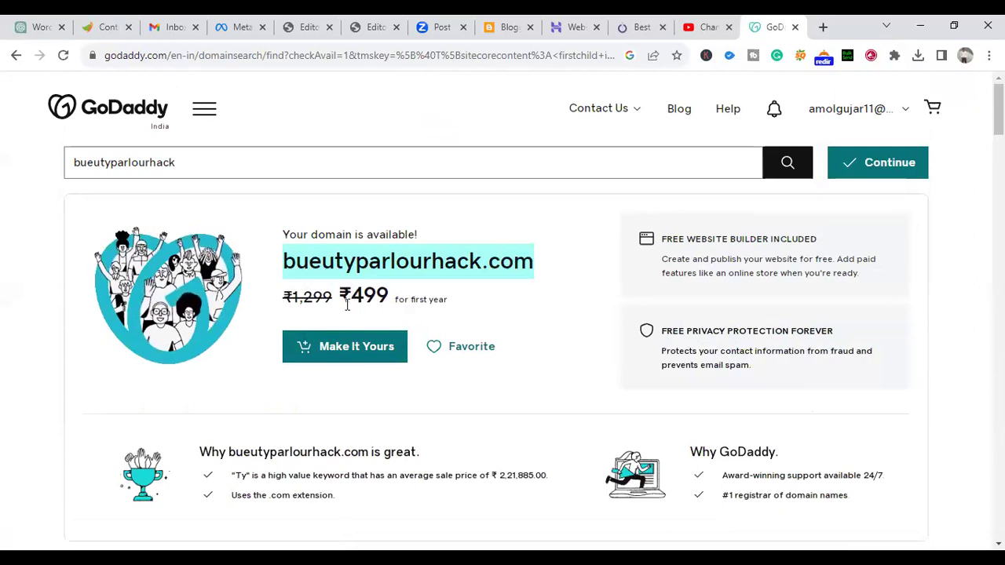
scroll(427, 302, "down", 3)
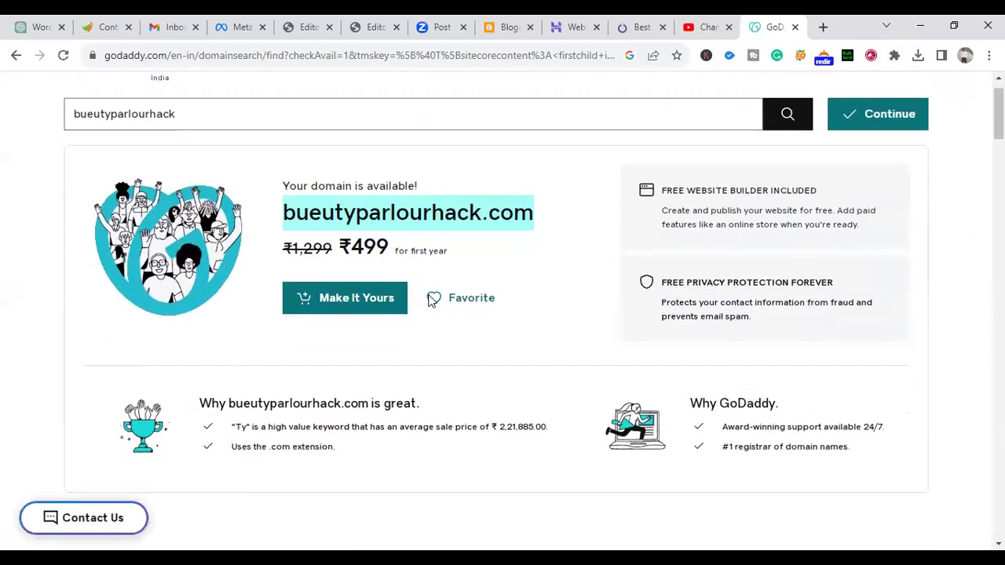
scroll(428, 300, "up", 3)
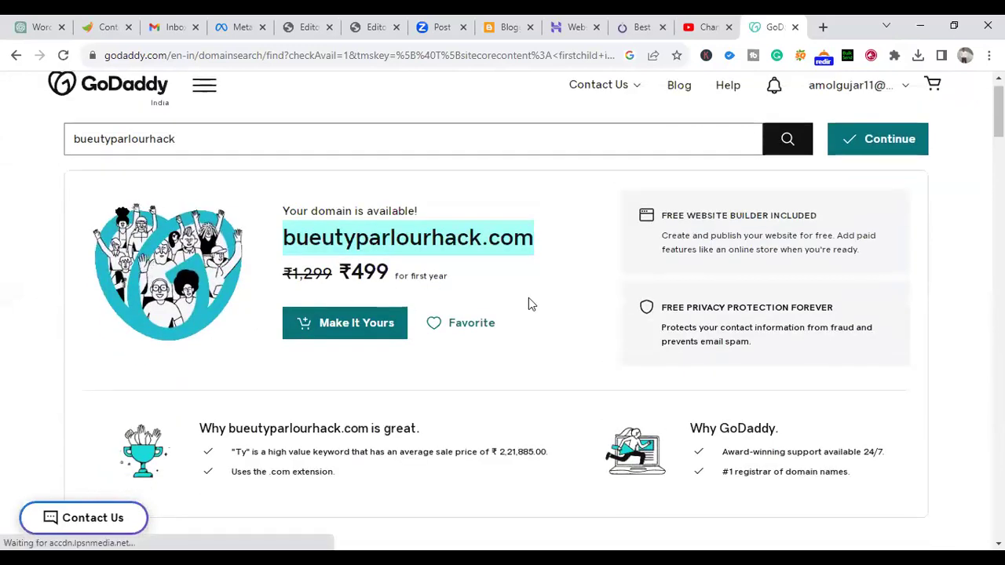
scroll(530, 302, "down", 3)
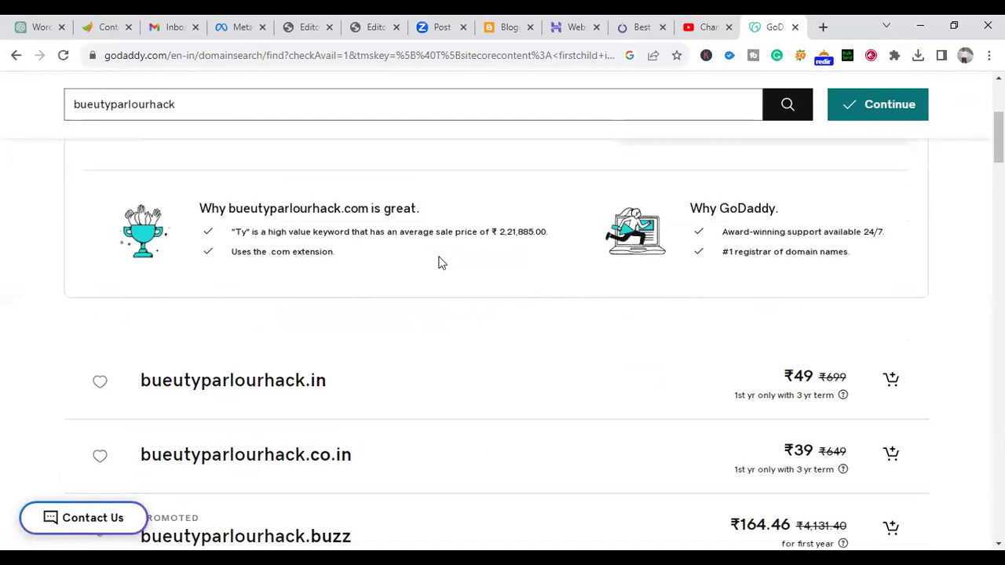
scroll(440, 262, "up", 3)
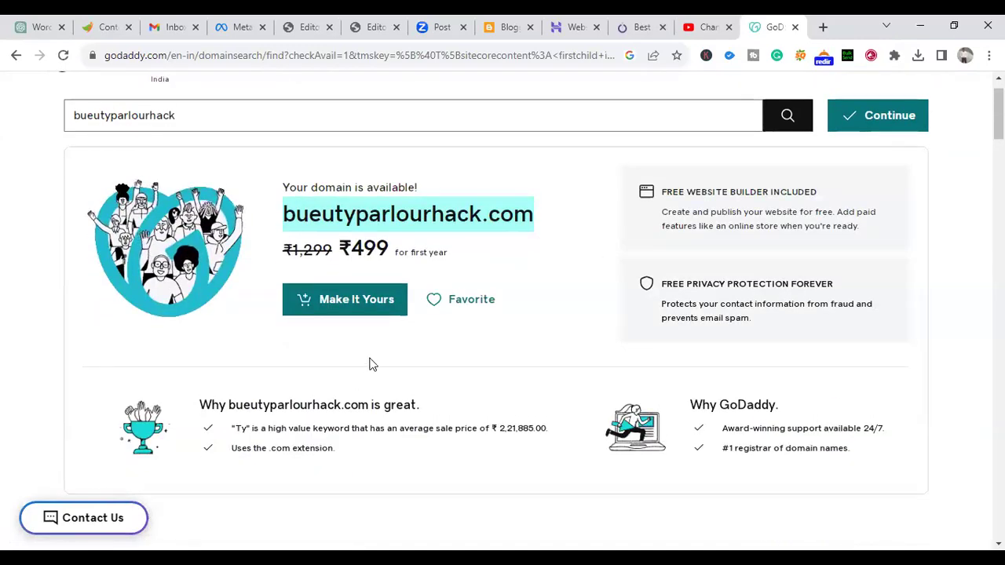
Step: Review the alternative extensions offered for bueutyparlourhack, including .in, .co.in, .buzz, .tech and .shop, and return to the .com offer
scroll(370, 357, "down", 5)
scroll(140, 237, "up", 1)
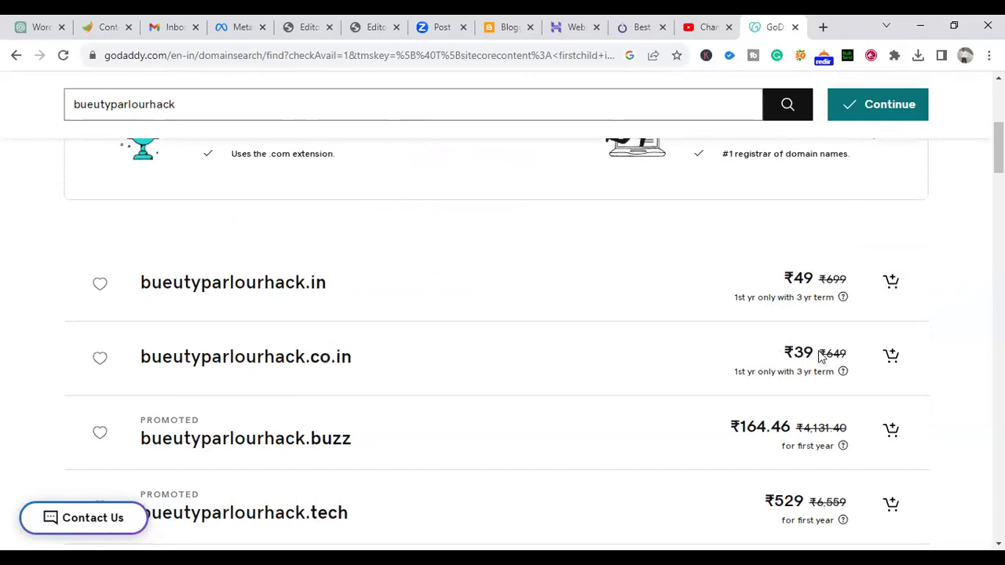
scroll(454, 384, "down", 6)
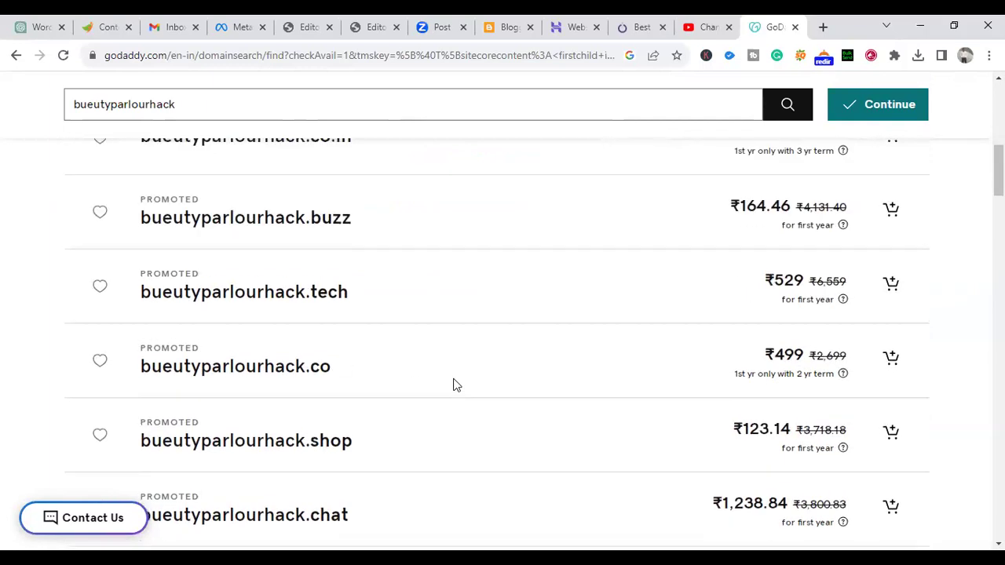
scroll(452, 379, "up", 2)
scroll(451, 379, "up", 6)
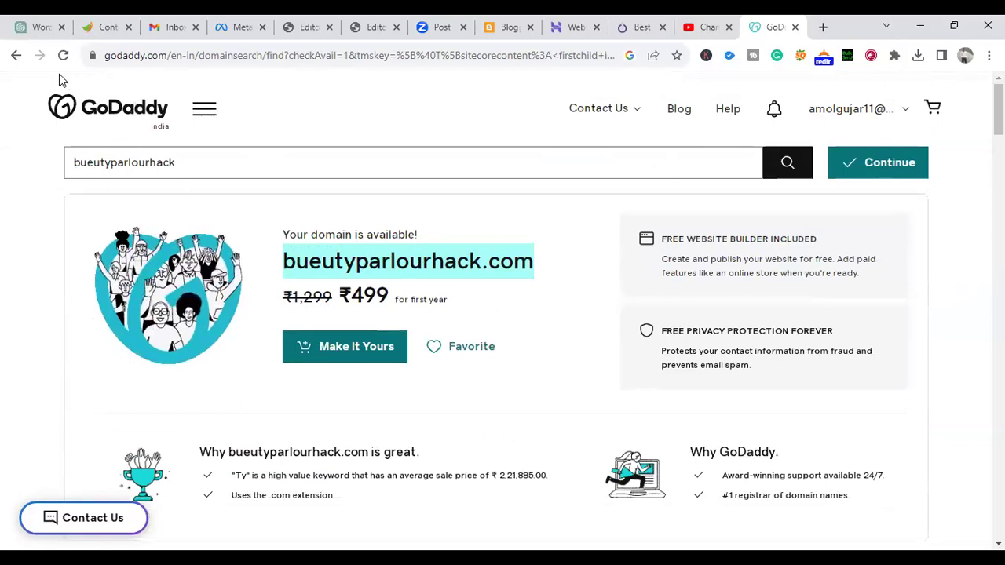
Step: Return to the GoDaddy offers page, open its Web Hosting page and show the plans and pricing
left_click(15, 55)
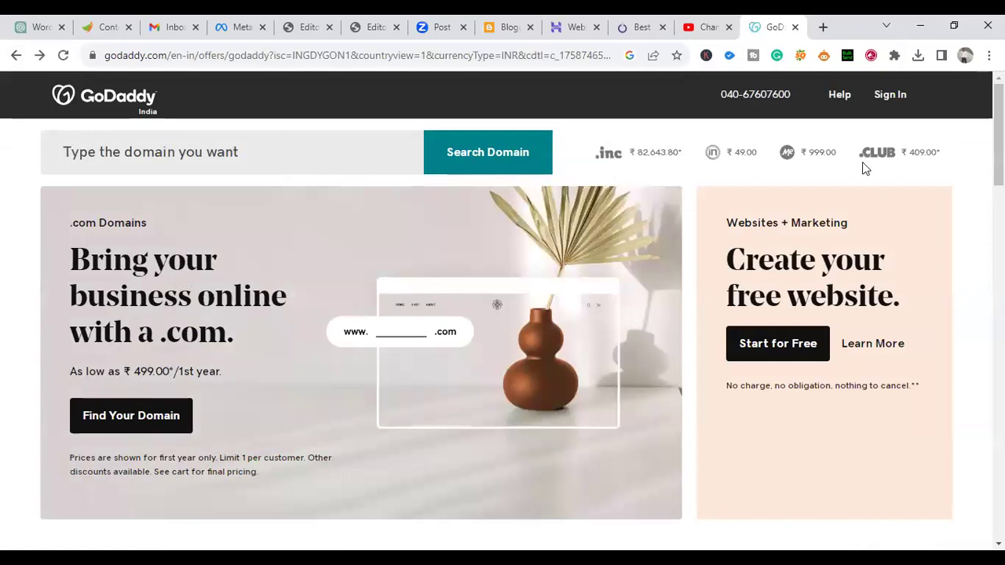
left_click(265, 98)
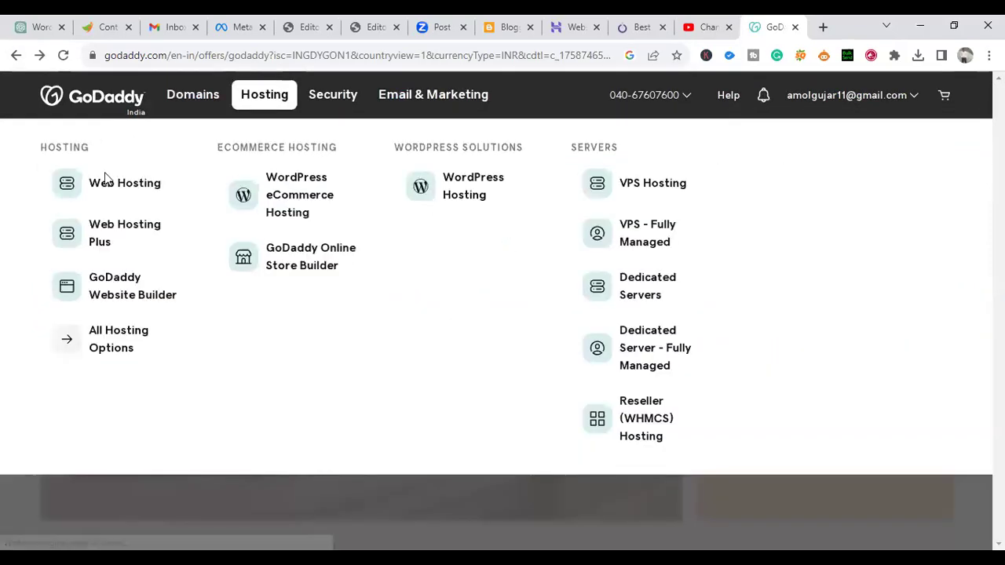
left_click(538, 290)
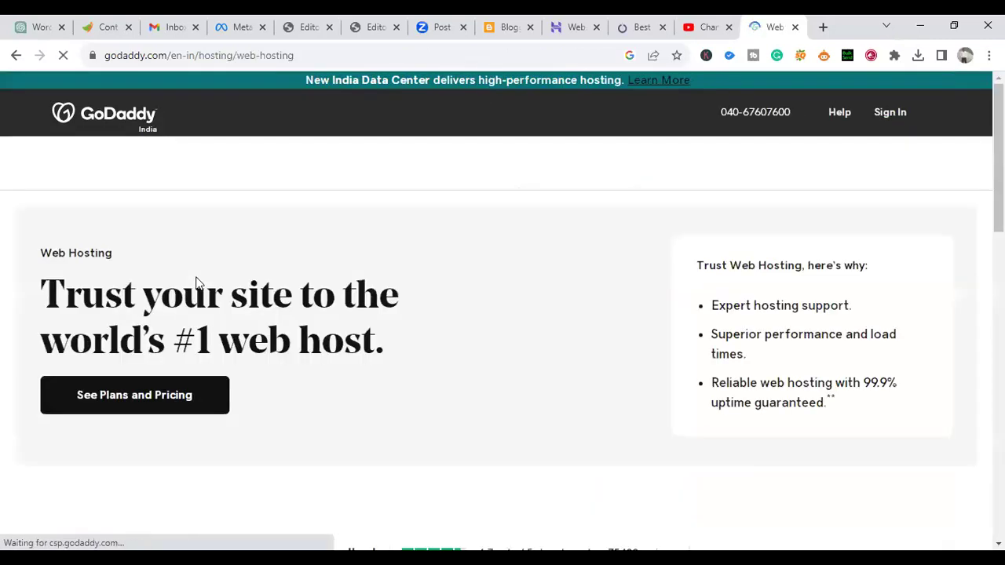
left_click(137, 397)
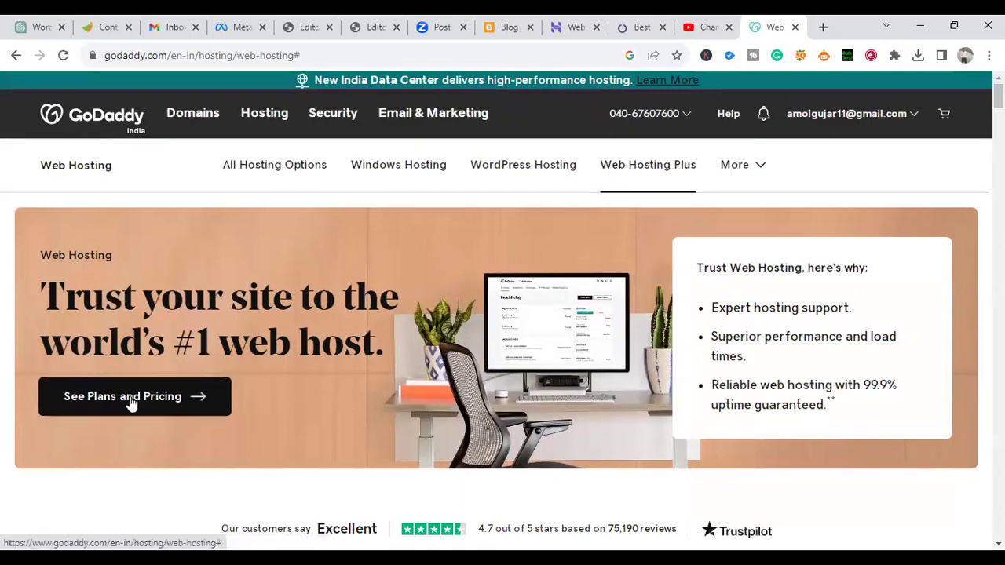
Step: Compare the Starter, Economy, Deluxe and Ultimate web hosting plans, highlighting the Starter plan's monthly price
scroll(547, 390, "down", 6)
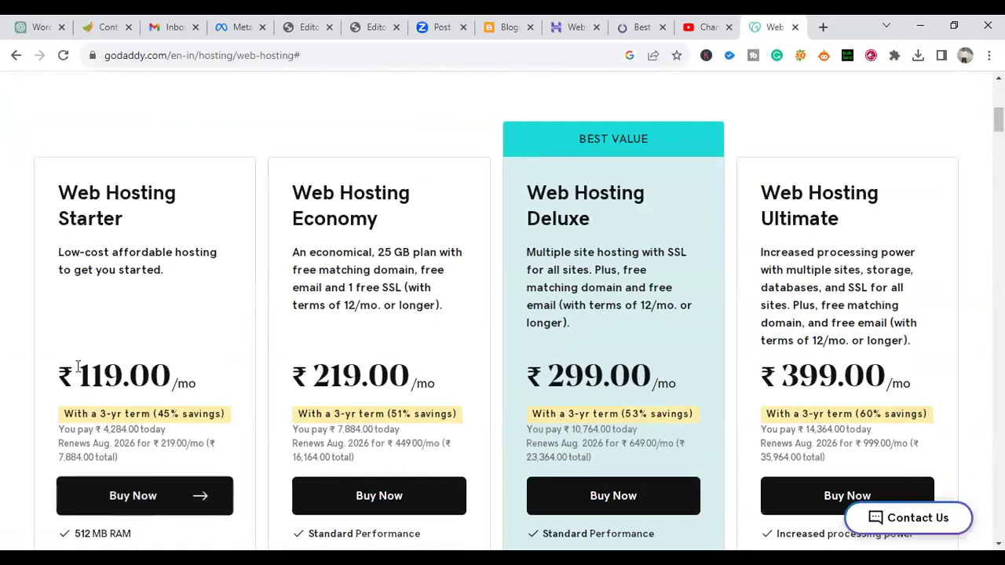
left_click_drag(82, 373, 188, 380)
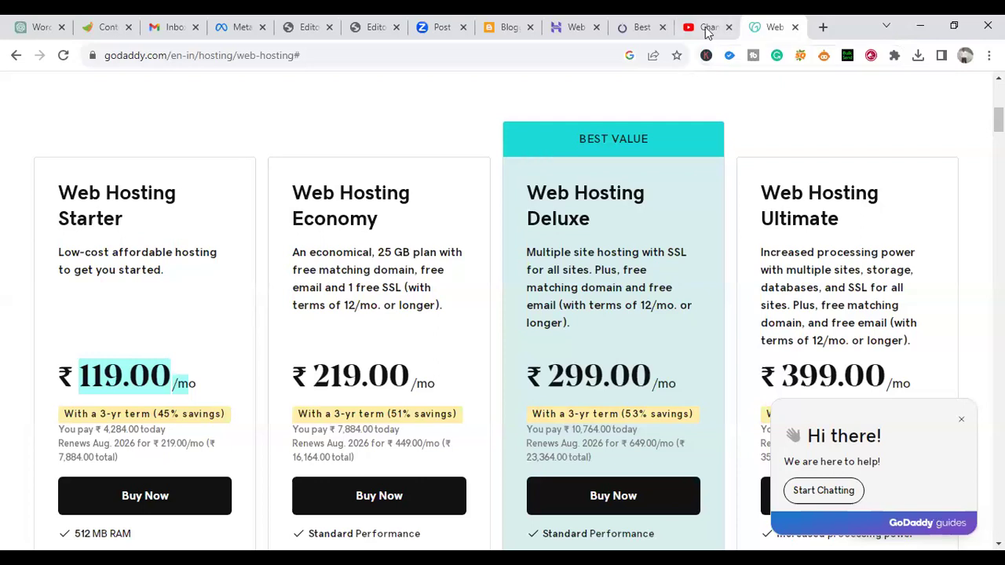
scroll(280, 294, "down", 1)
scroll(416, 347, "up", 7)
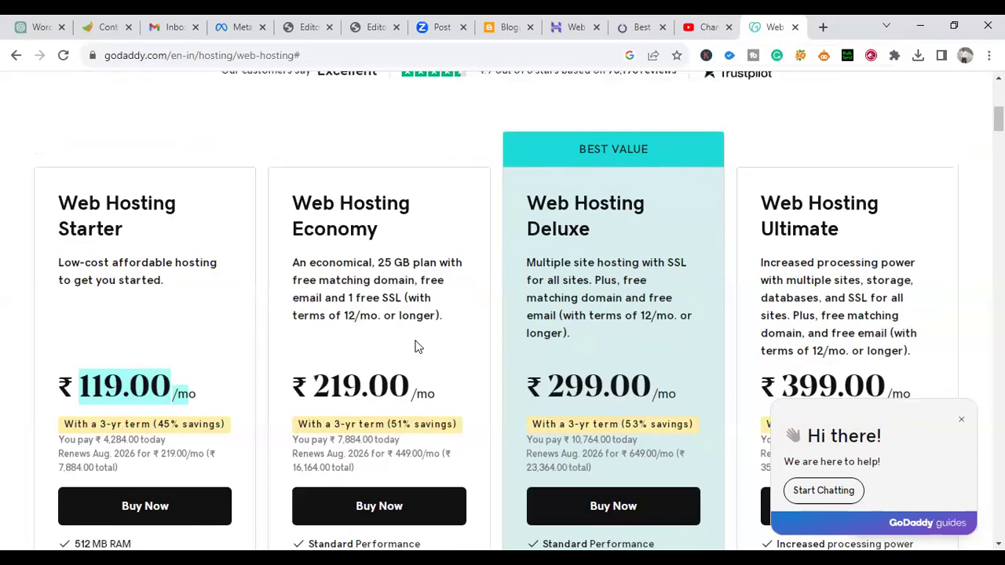
scroll(199, 323, "down", 6)
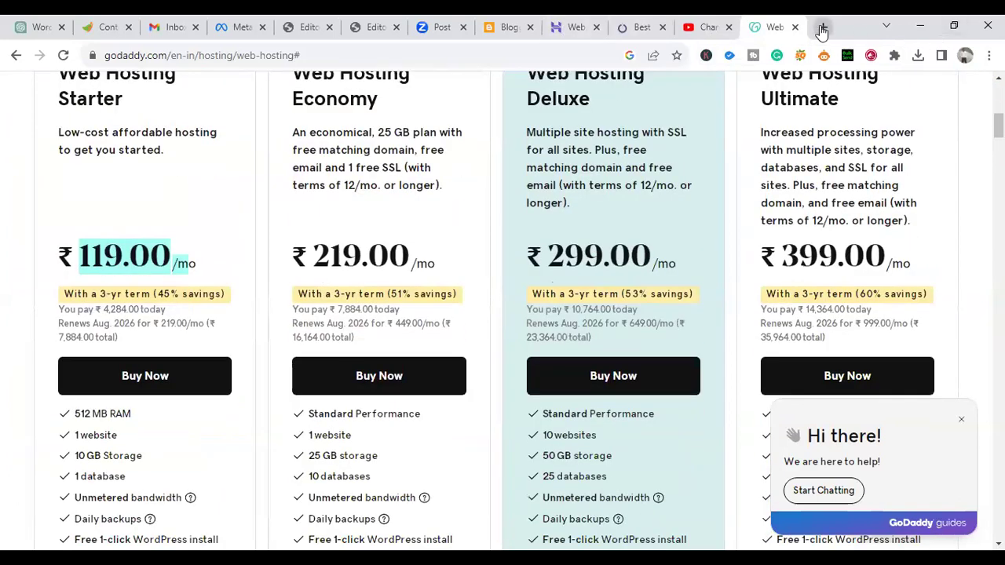
Step: Open the WordPress admin login page at dktraders.in/wp-admin/ in a new browser tab
left_click(821, 27)
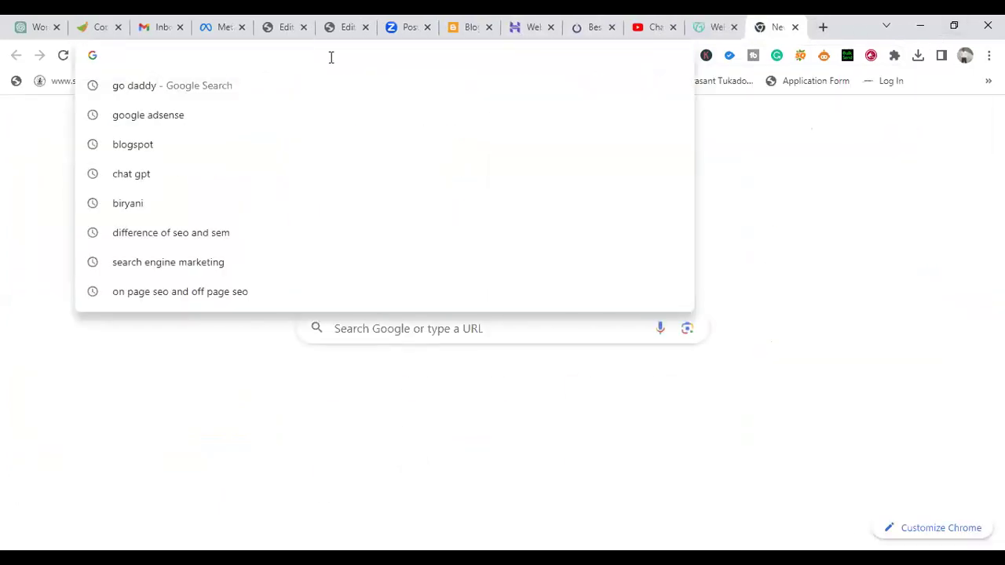
type("dk")
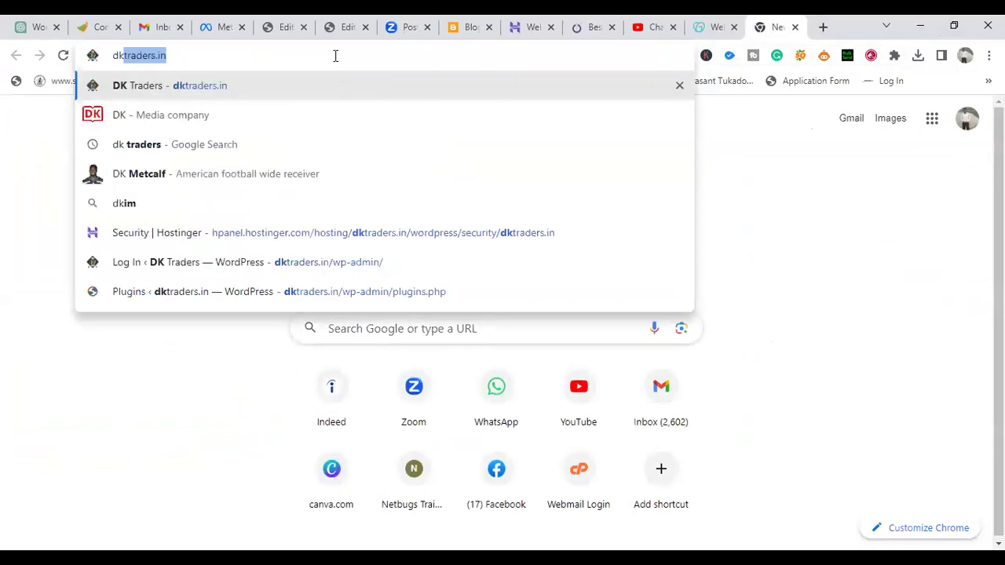
key("Right")
type("/wp")
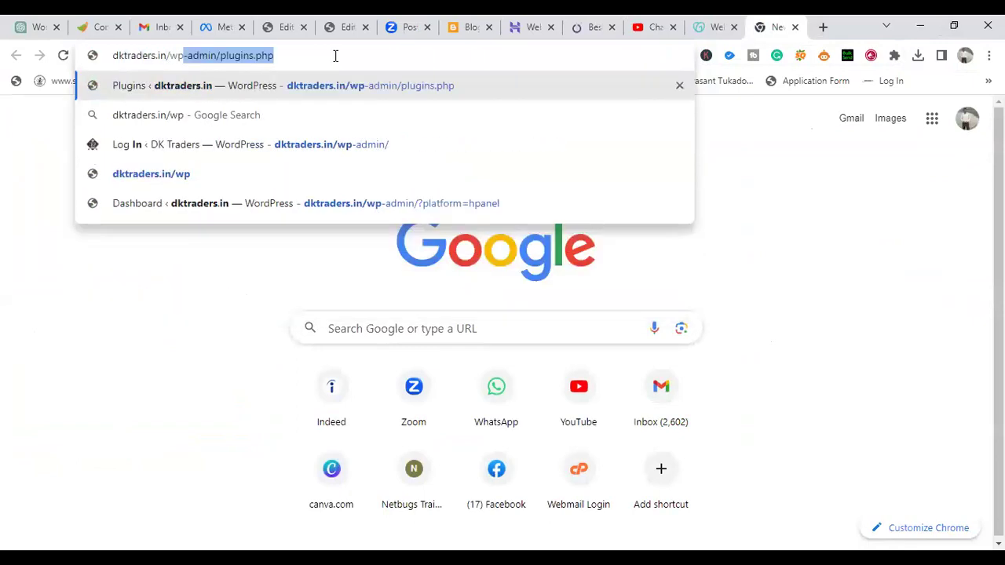
key("Right")
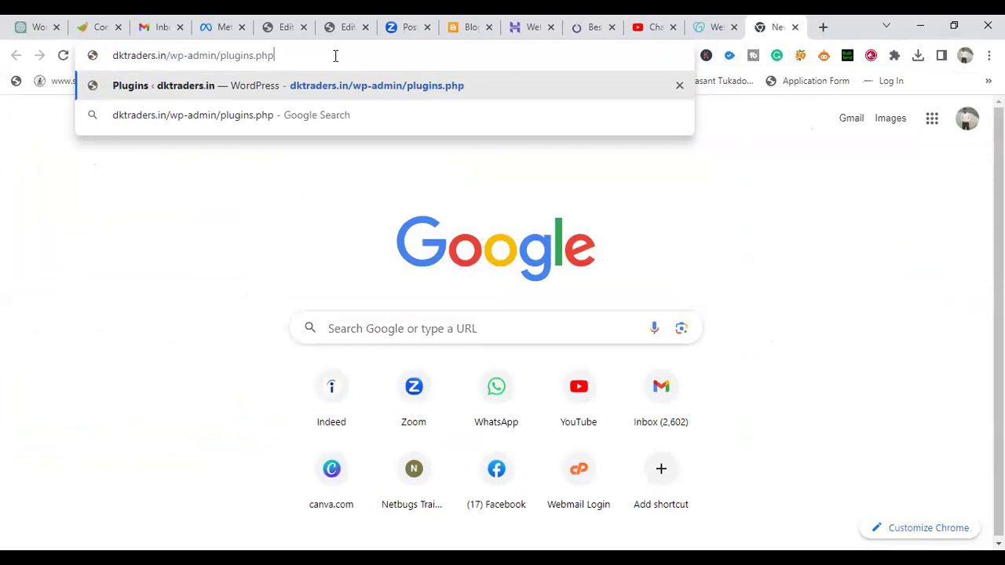
key("BackSpace")
key("BackSpace")
key("BackSpace")
key("BackSpace")
key("BackSpace")
key("BackSpace")
key("BackSpace")
key("BackSpace")
key("BackSpace")
key("BackSpace")
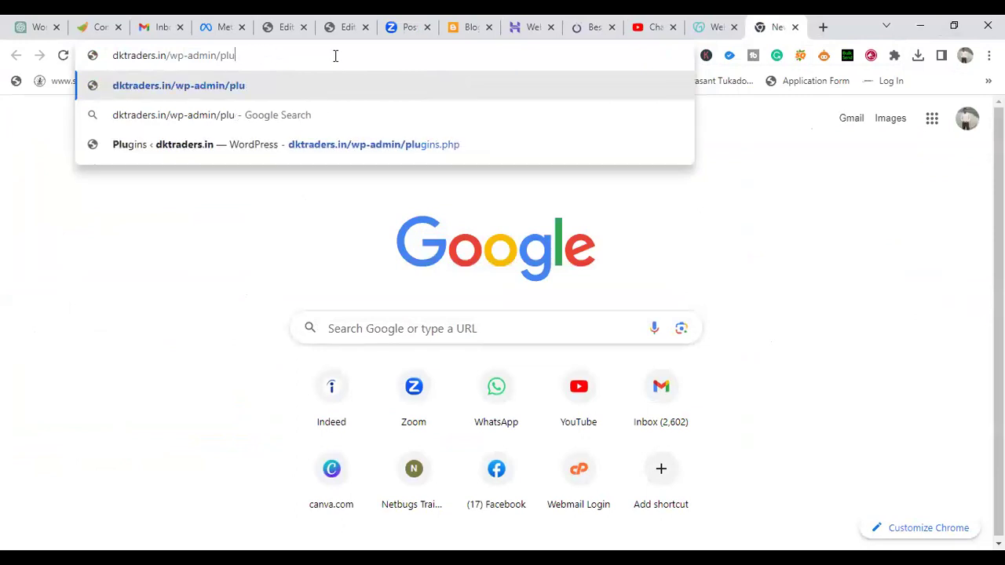
key("BackSpace")
key("Return")
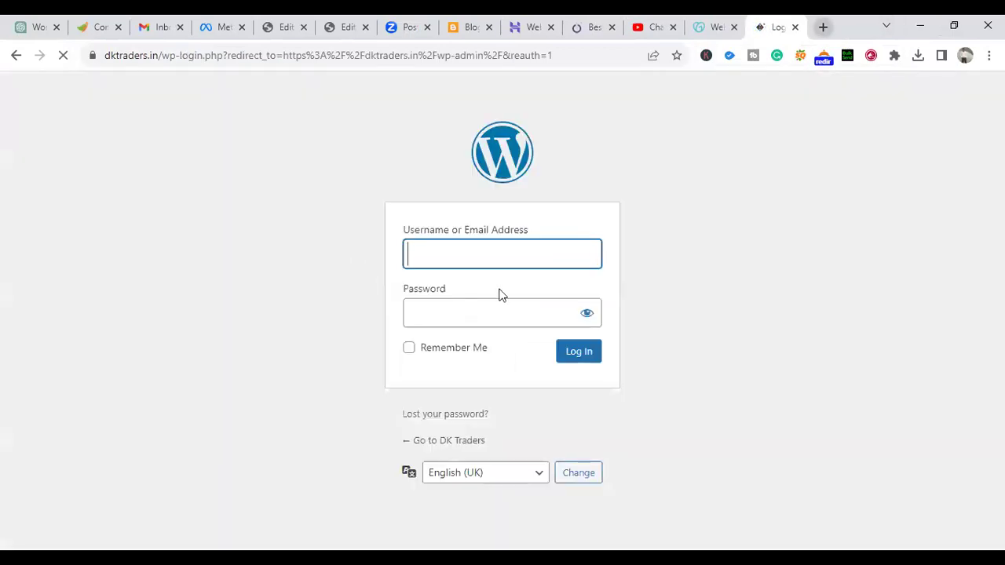
Step: Enter dktraders.in as the WordPress login username and activate the password field
left_click(425, 256)
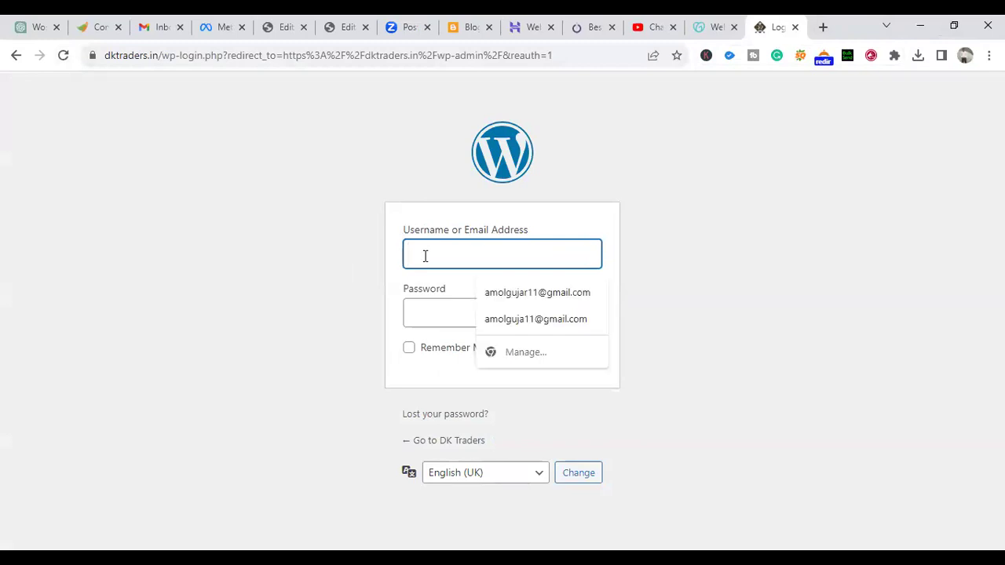
type("dktraders.in")
left_click(515, 292)
left_click(471, 317)
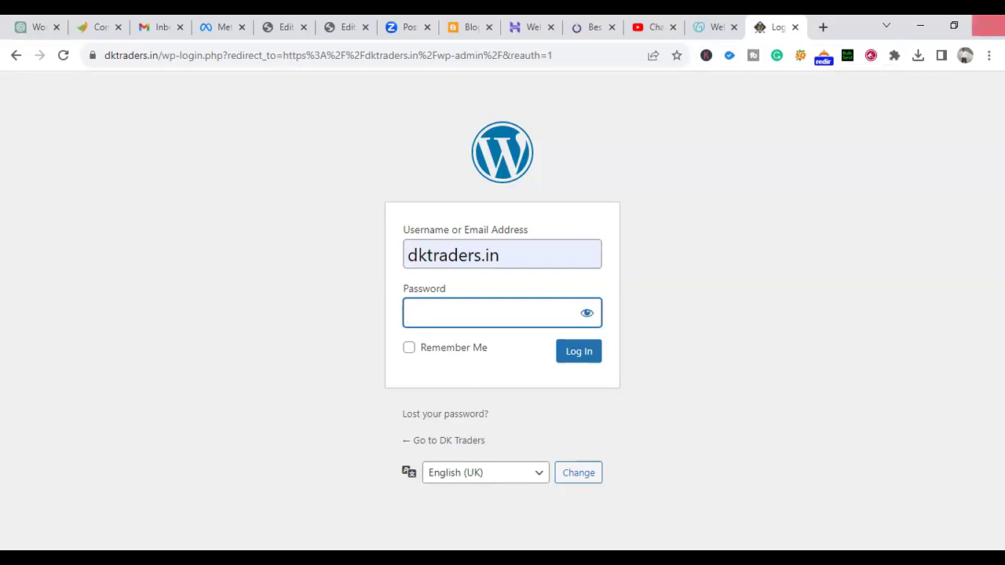
Step: Open the public dktraders.in website in another new browser tab
left_click(823, 26)
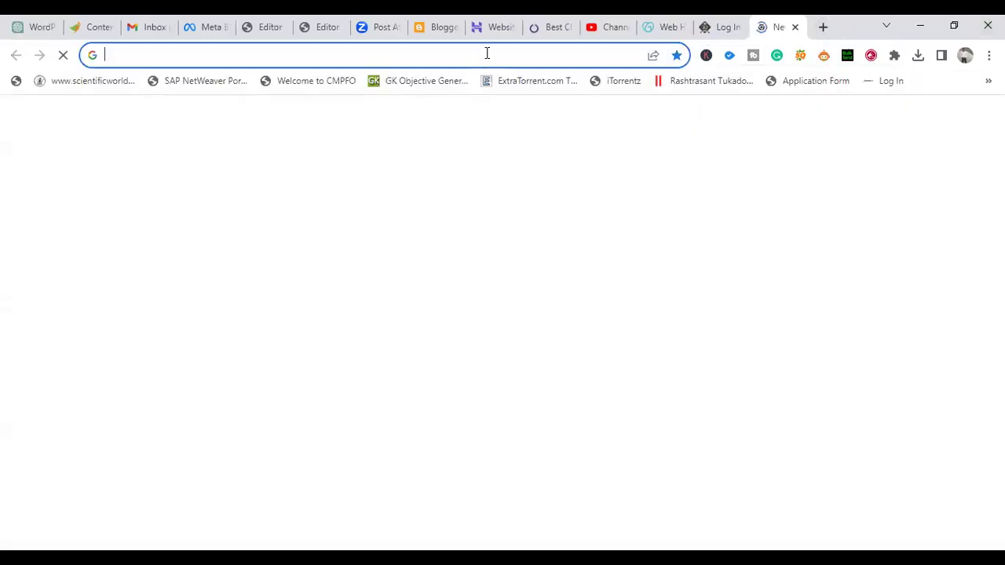
left_click(503, 54)
type("dk")
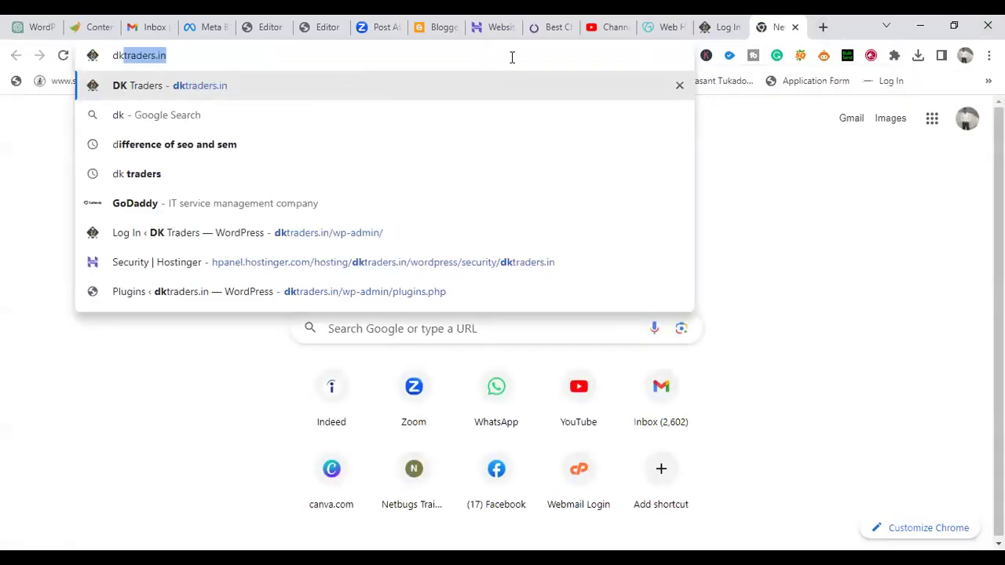
type("t")
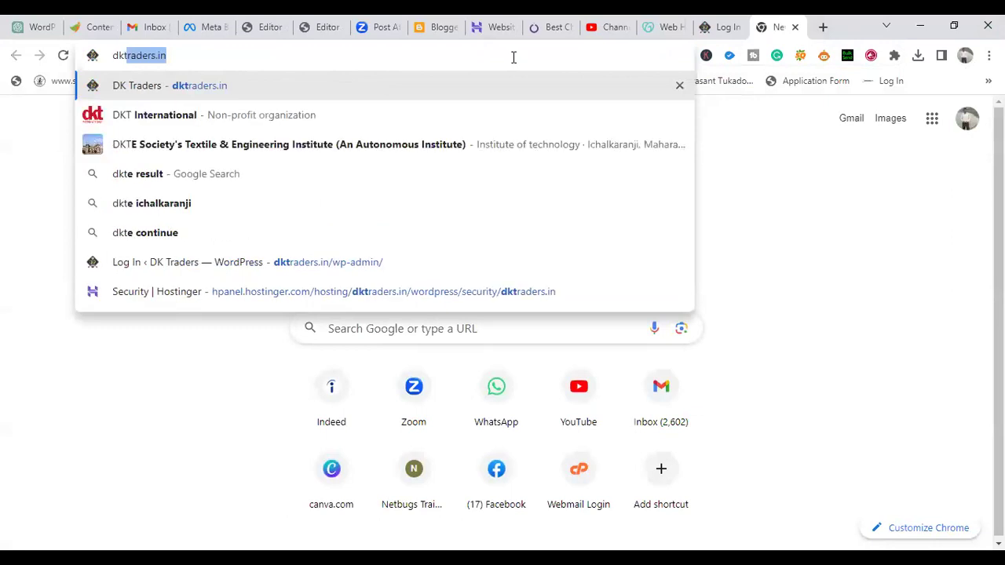
key("Return")
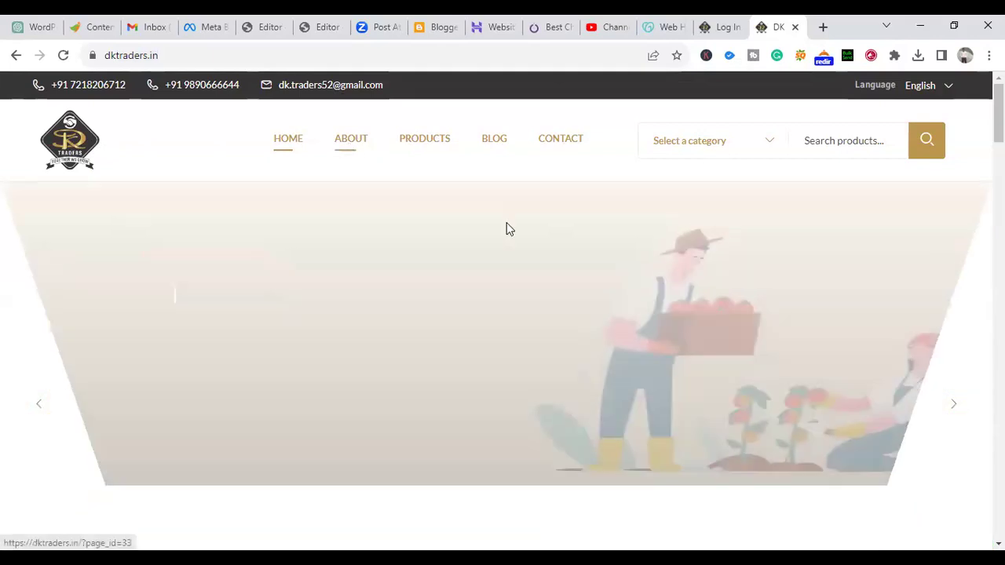
Step: Examine the DK Traders homepage from the header through the featured products and Deal of the Day to the footer
scroll(587, 249, "down", 3)
scroll(591, 250, "down", 4)
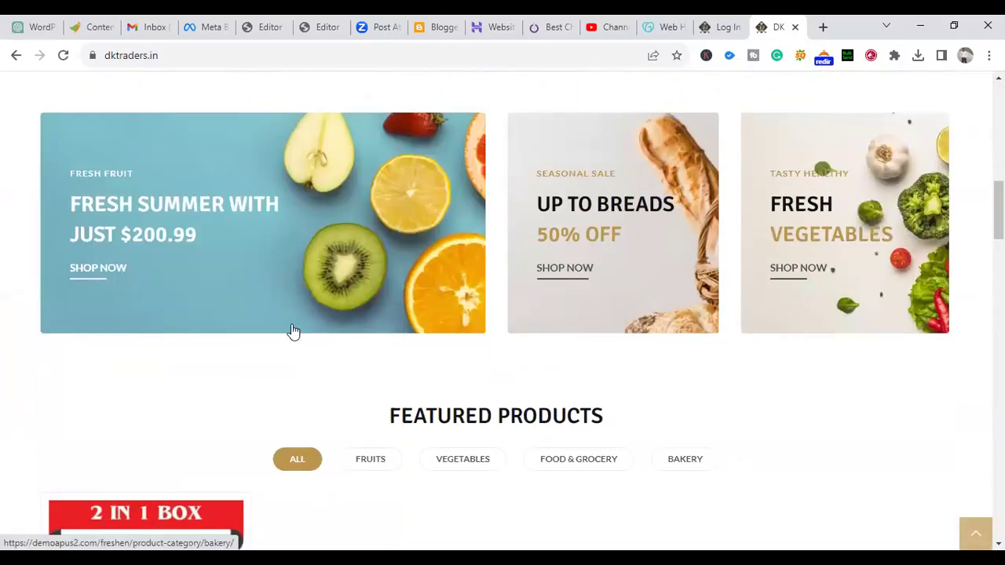
scroll(609, 320, "down", 1)
scroll(609, 321, "down", 4)
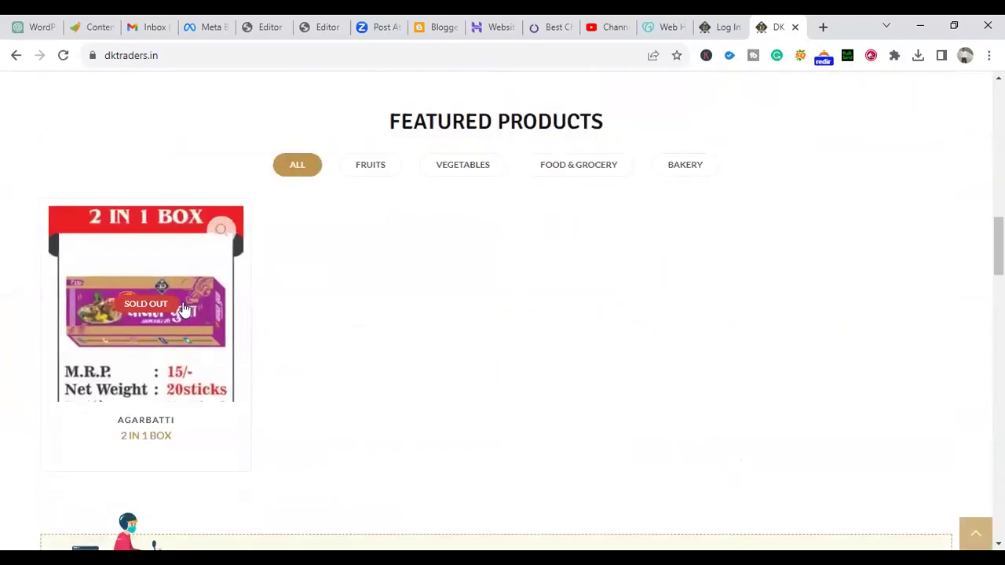
mouse_move(172, 293)
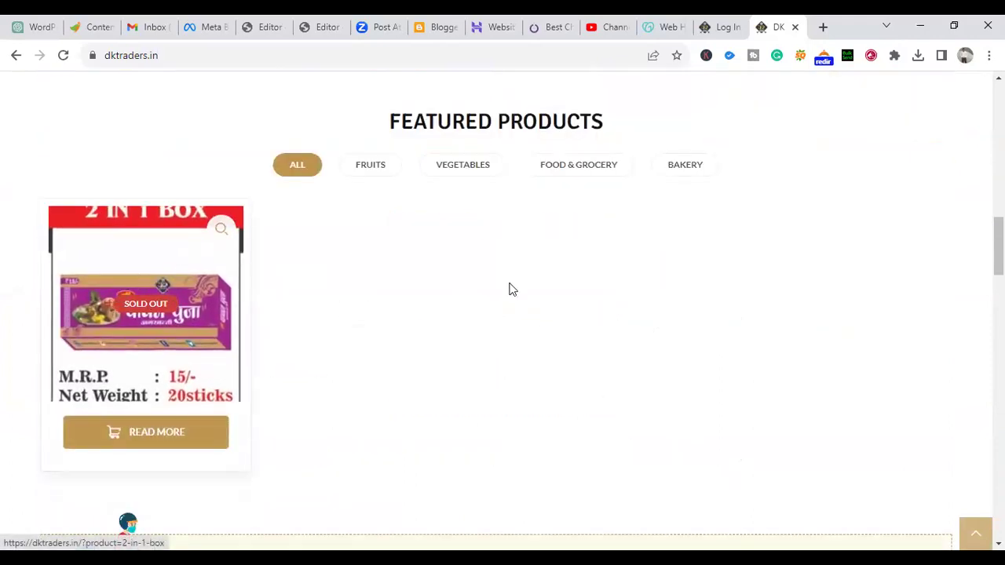
scroll(602, 283, "down", 3)
scroll(727, 280, "down", 6)
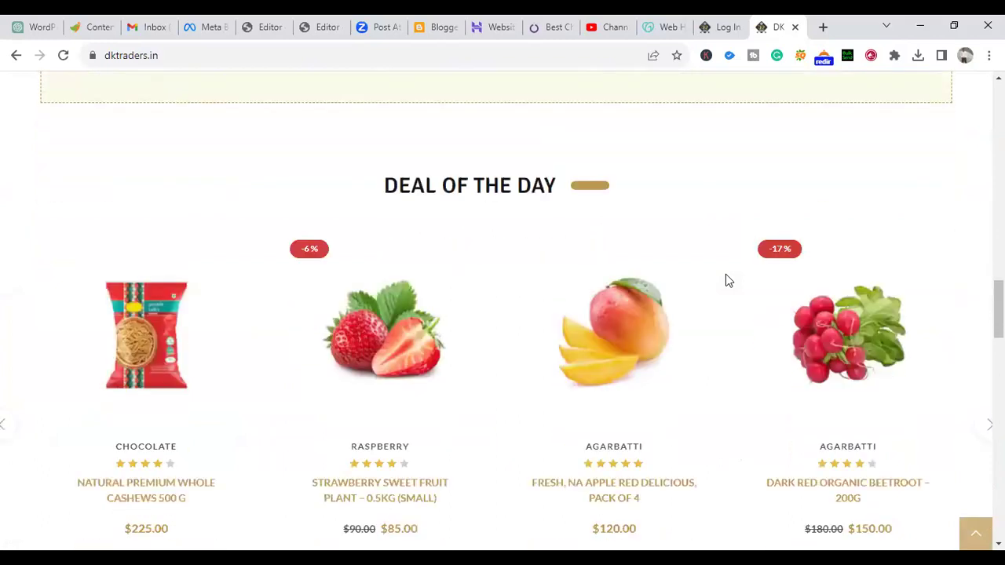
scroll(727, 280, "down", 2)
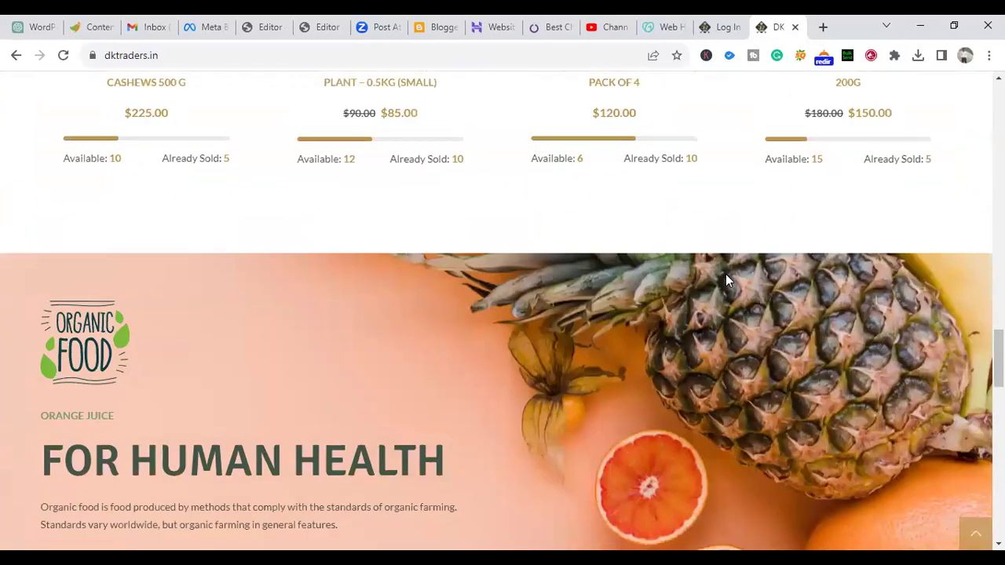
scroll(725, 276, "down", 6)
scroll(514, 175, "down", 8)
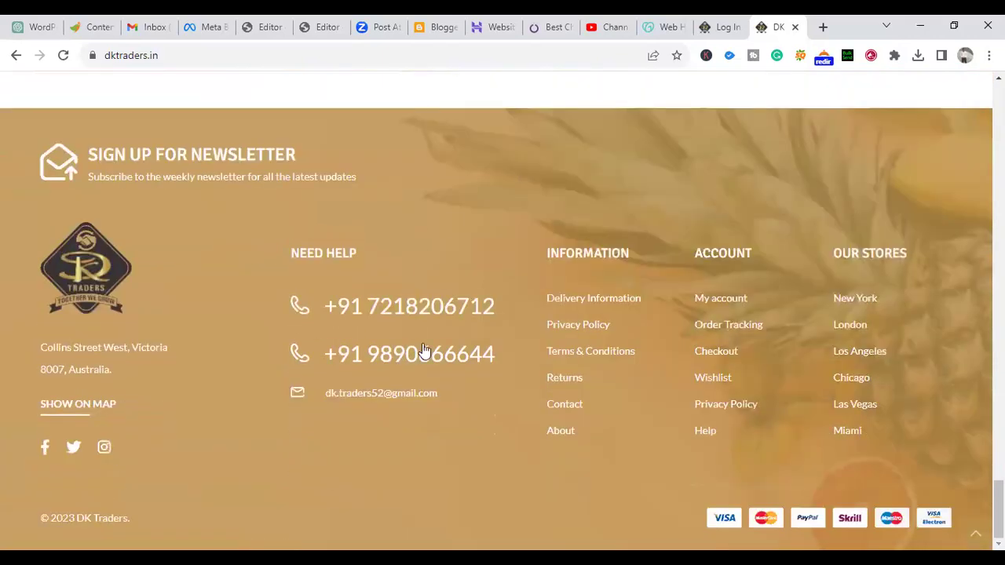
Step: Review the DK Traders homepage again, covering the top categories, promotional banners, footer links and Fresh Fruit banner
scroll(460, 388, "up", 10)
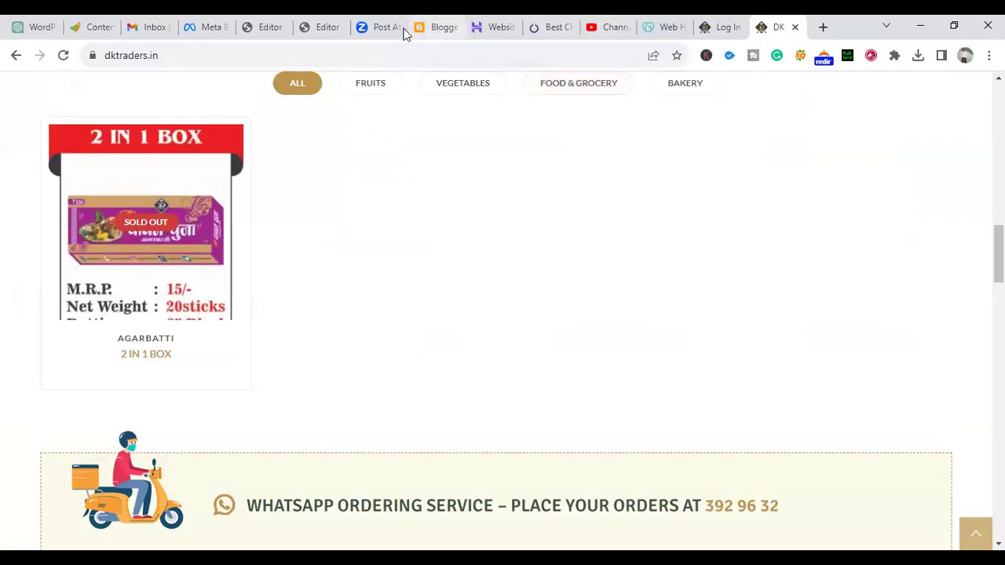
scroll(558, 431, "up", 4)
scroll(572, 437, "up", 8)
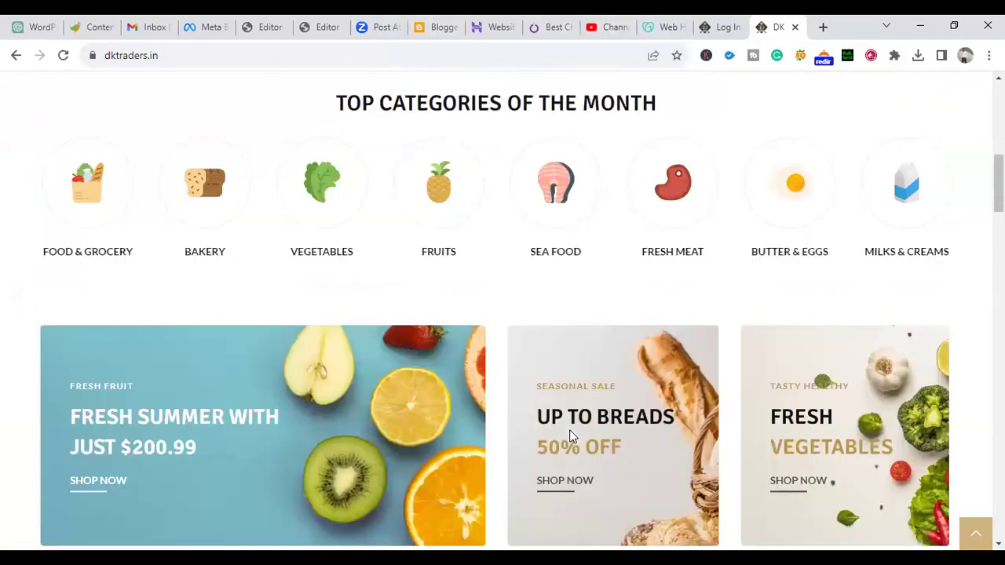
scroll(566, 314, "down", 4)
scroll(571, 312, "down", 15)
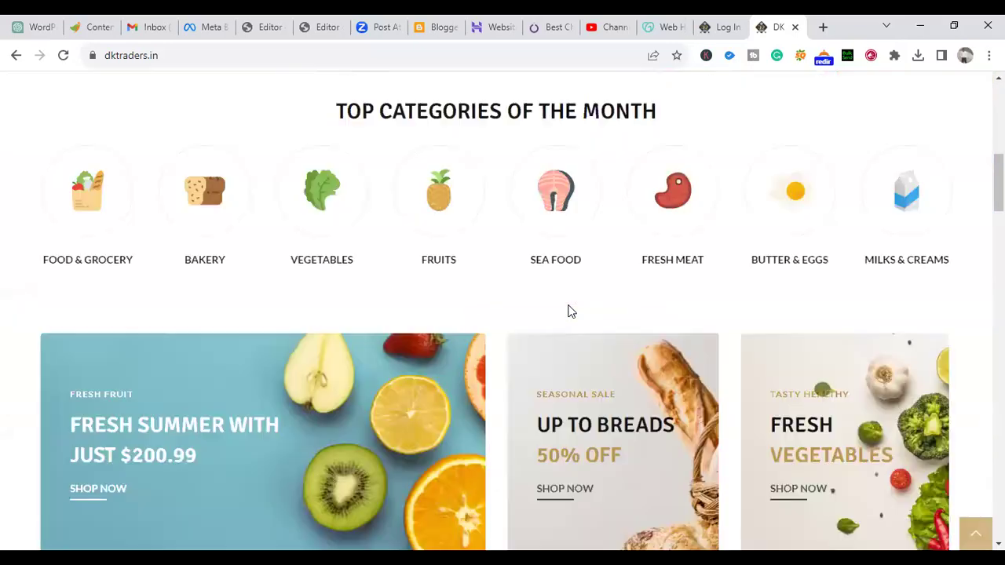
scroll(542, 318, "down", 10)
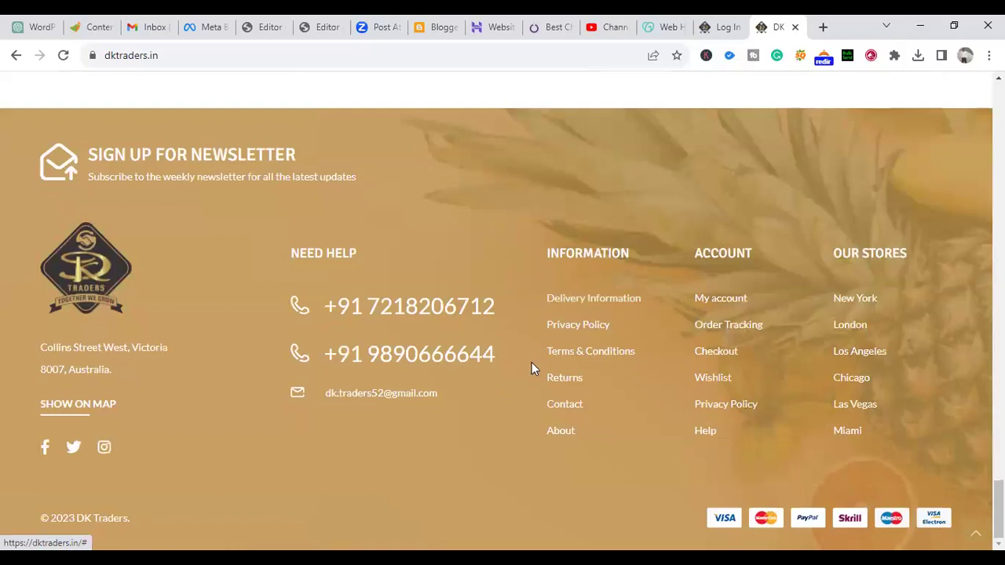
scroll(531, 365, "up", 20)
scroll(533, 366, "up", 10)
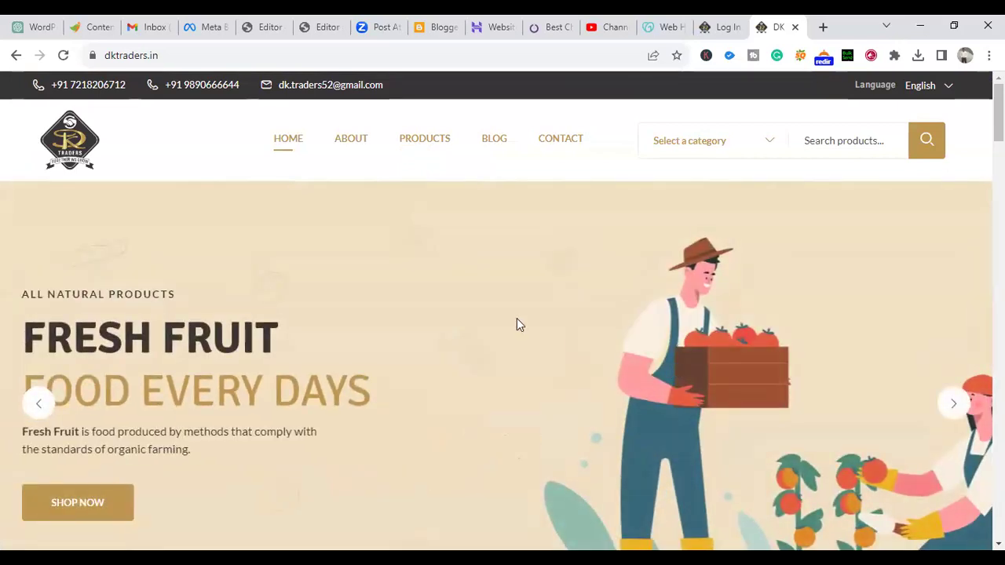
scroll(457, 283, "down", 6)
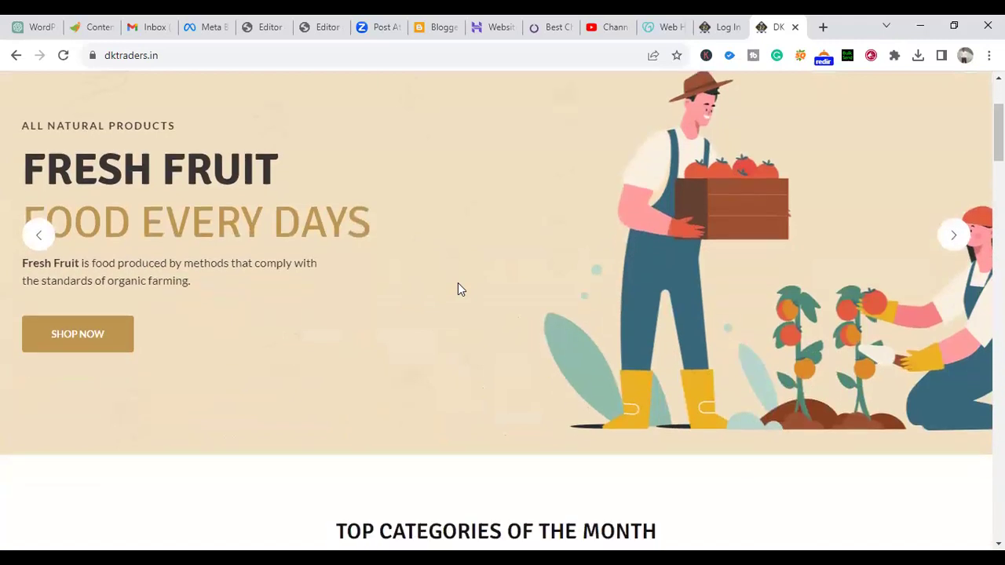
Step: Return to the dktraders.in WordPress login page and try to log in with the account password
scroll(550, 197, "up", 6)
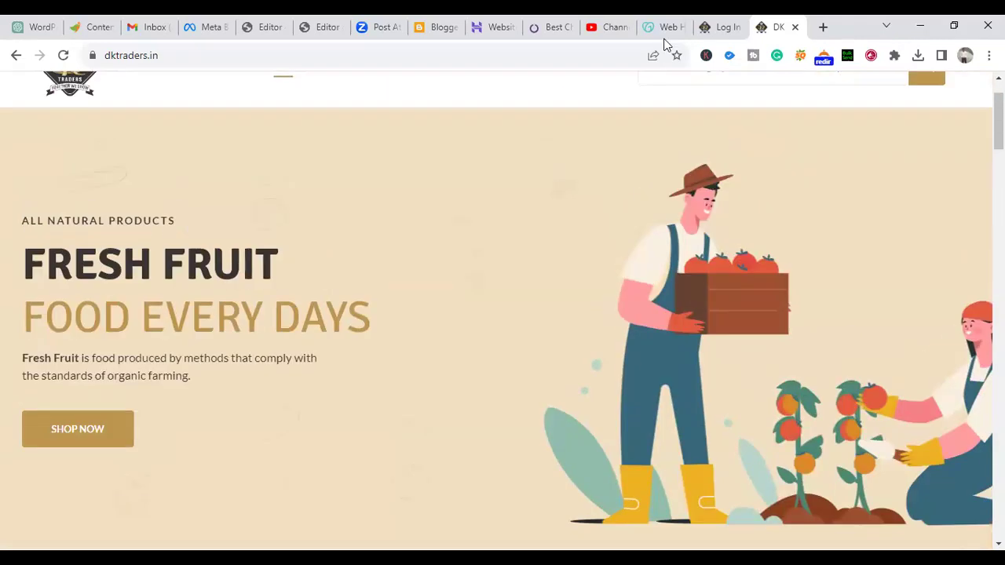
left_click(716, 26)
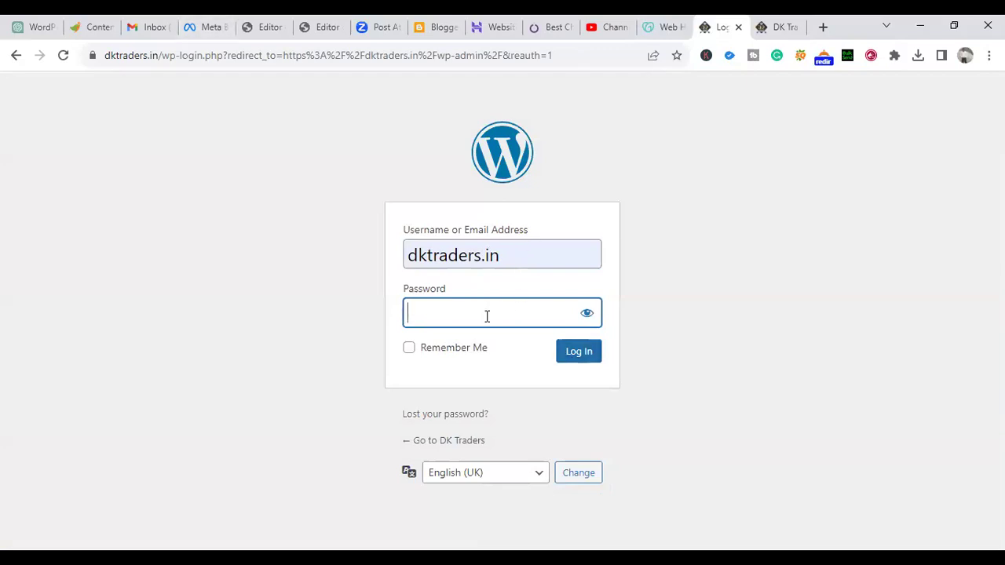
type("•••••••••")
type("••••")
left_click(570, 358)
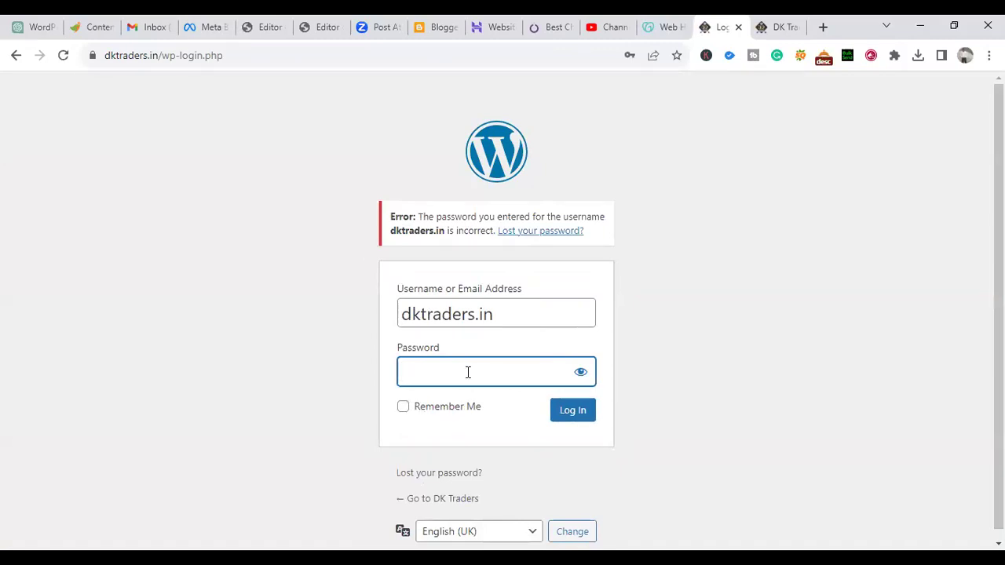
Step: Re-enter the account password in the password field and log in to the DK Traders WordPress dashboard
type("•••••••••")
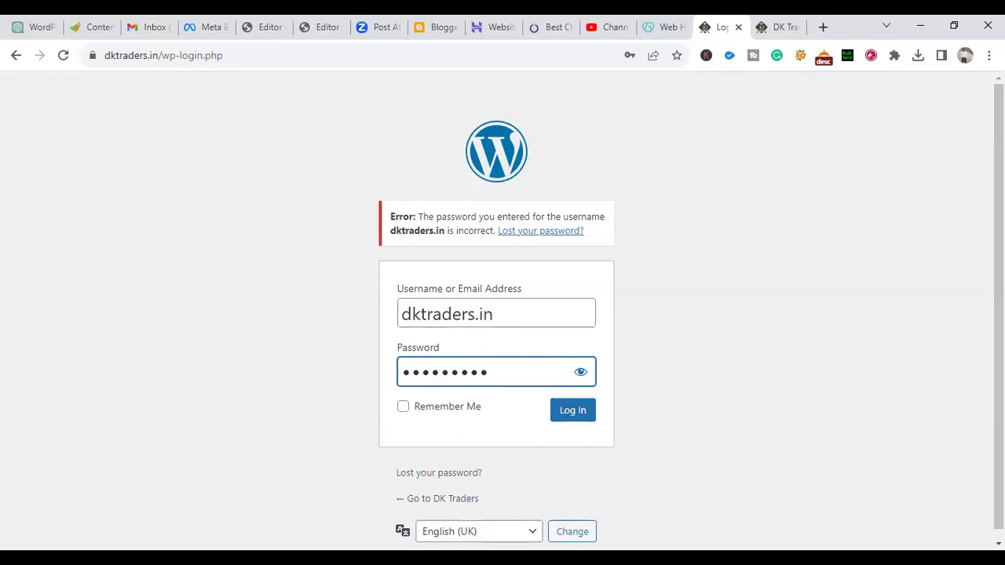
key("BackSpace")
key("BackSpace")
key("BackSpace")
key("BackSpace")
key("BackSpace")
key("BackSpace")
key("BackSpace")
key("BackSpace")
key("BackSpace")
type("••••••••••")
left_click(579, 415)
type("••")
key("BackSpace")
type("••••••••••••")
left_click(577, 422)
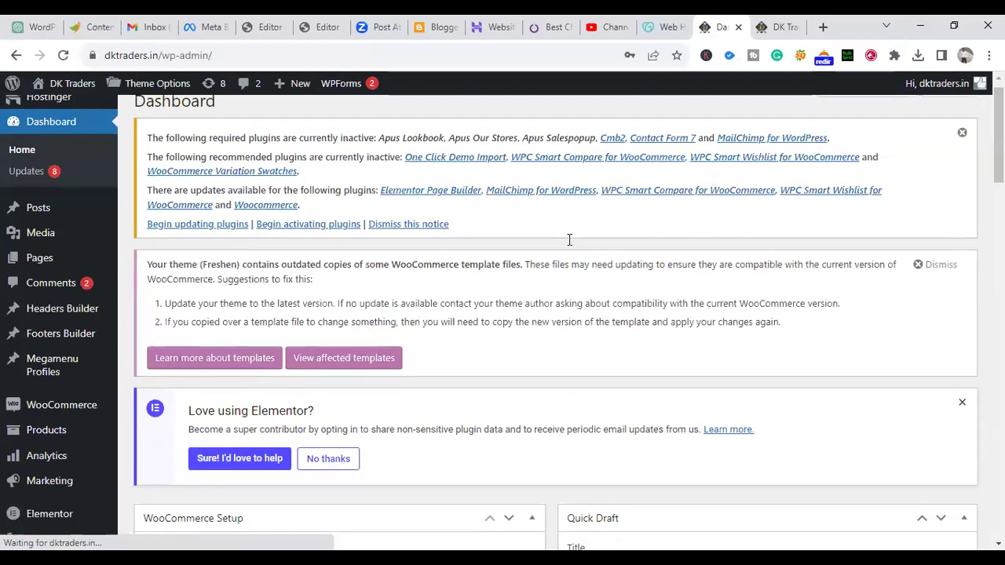
Step: Look through the WordPress dashboard widgets and open the WooCommerce store setup wizard
scroll(569, 240, "down", 15)
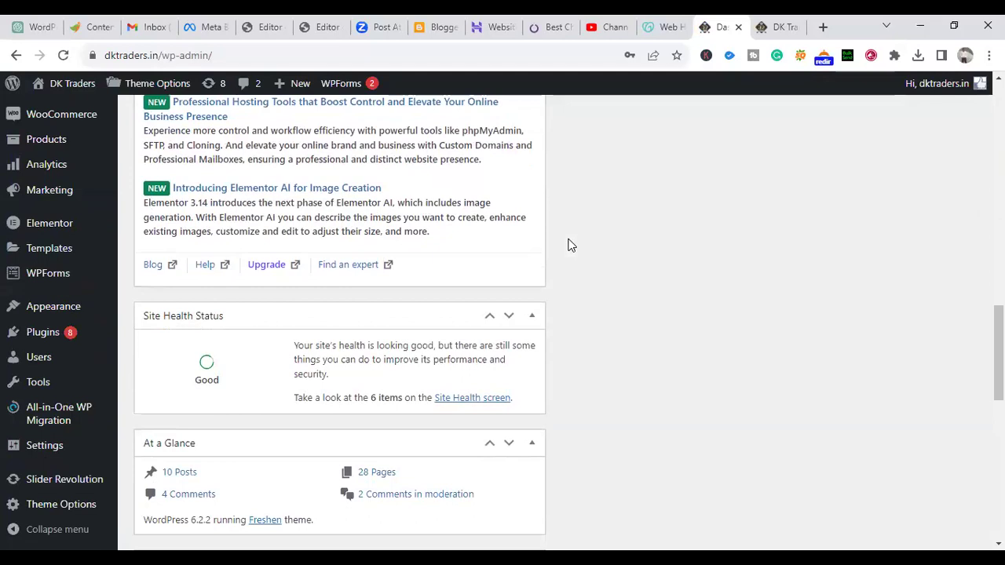
scroll(569, 243, "down", 9)
scroll(48, 437, "up", 10)
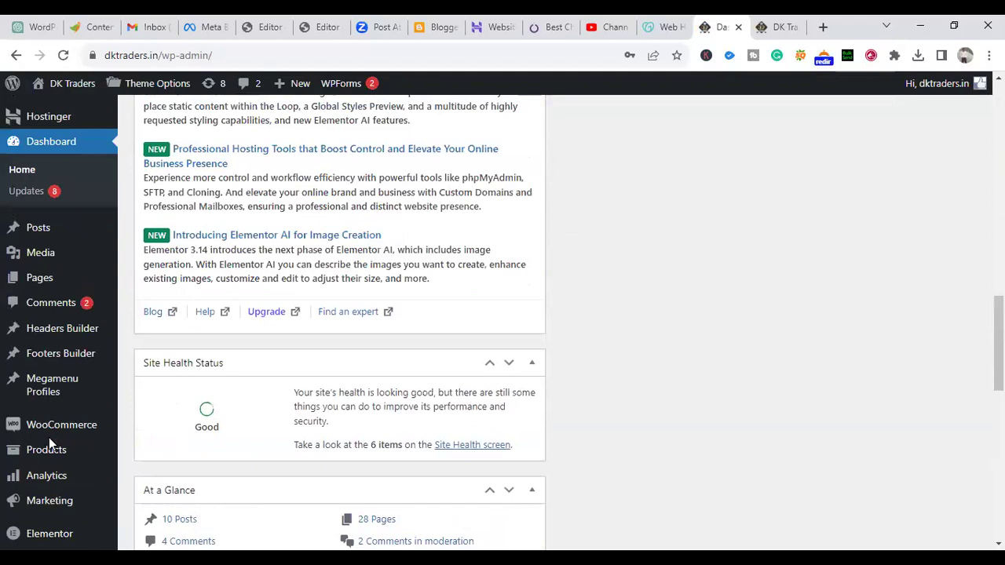
scroll(48, 437, "up", 8)
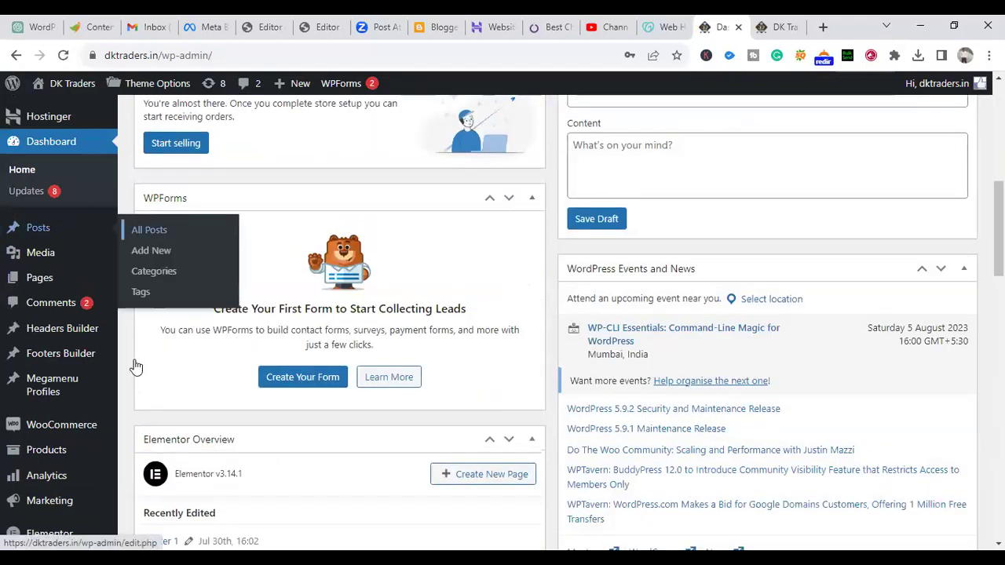
left_click(144, 367)
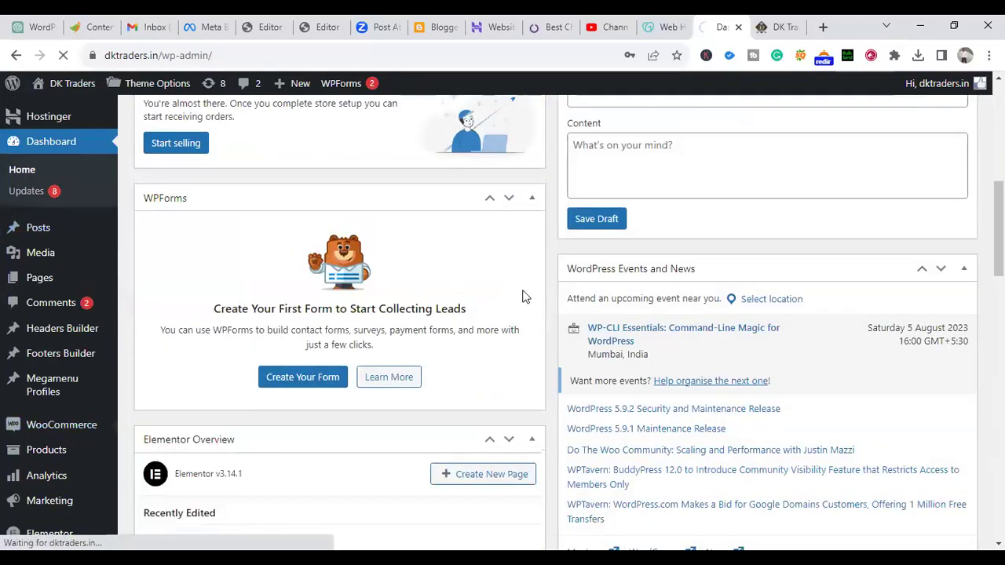
Step: Review the public DK Traders homepage from the Fresh Fruit banner through Why Choose Us to the newsletter footer
left_click(781, 27)
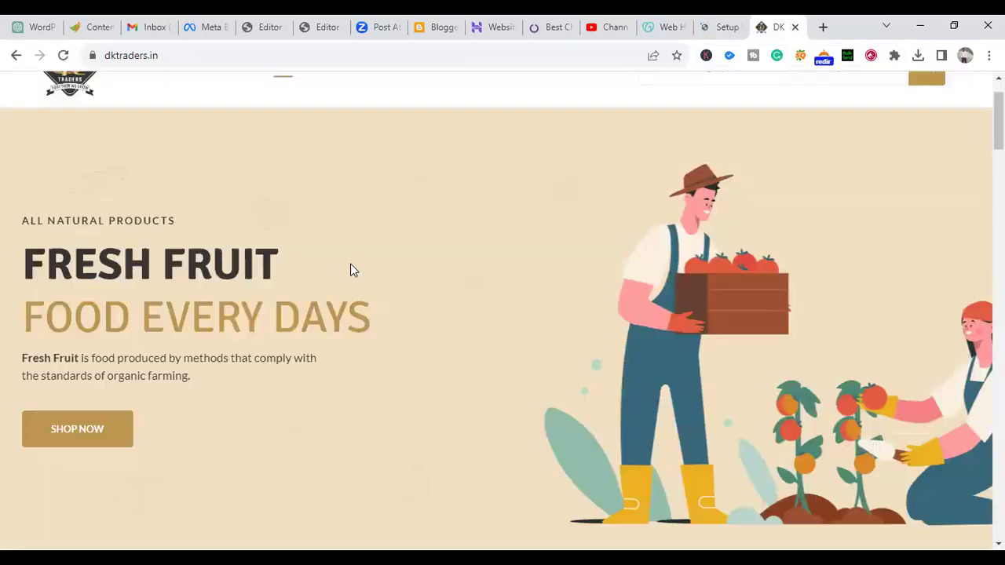
scroll(379, 249, "down", 3)
scroll(377, 245, "down", 15)
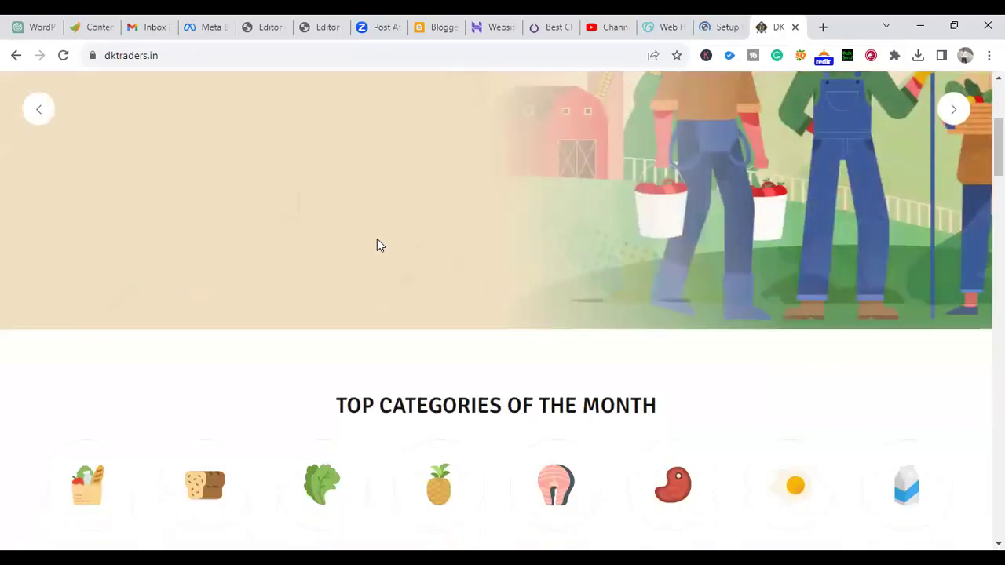
scroll(376, 238, "down", 10)
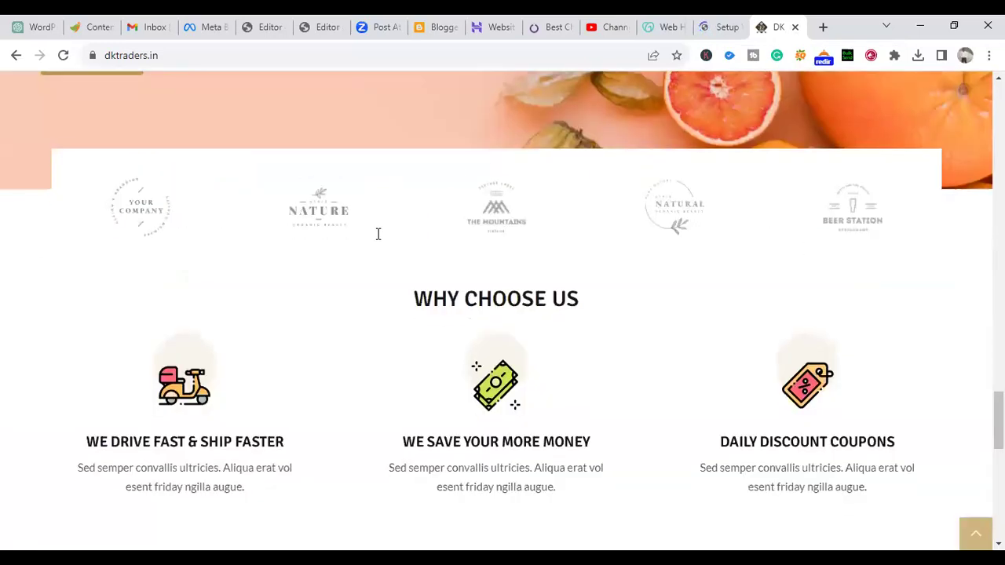
scroll(377, 240, "down", 5)
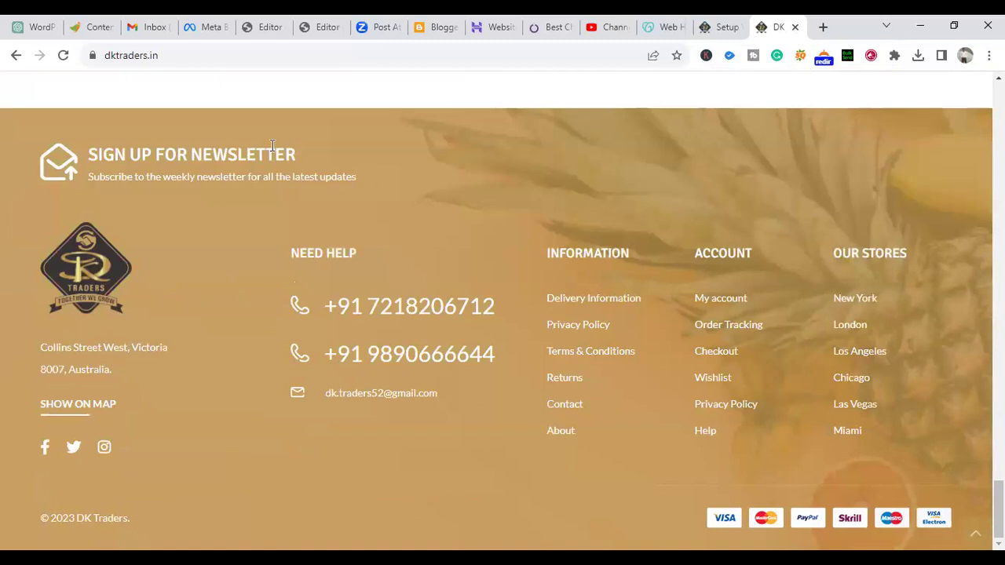
Step: Leave the WooCommerce setup wizard for the WordPress dashboard and open the list of all site pages
left_click(723, 28)
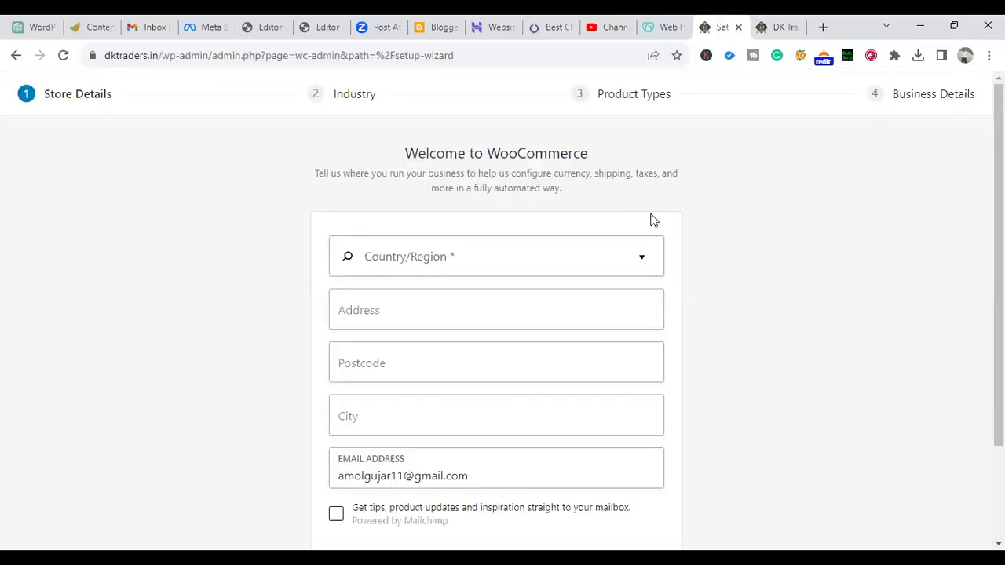
left_click(15, 56)
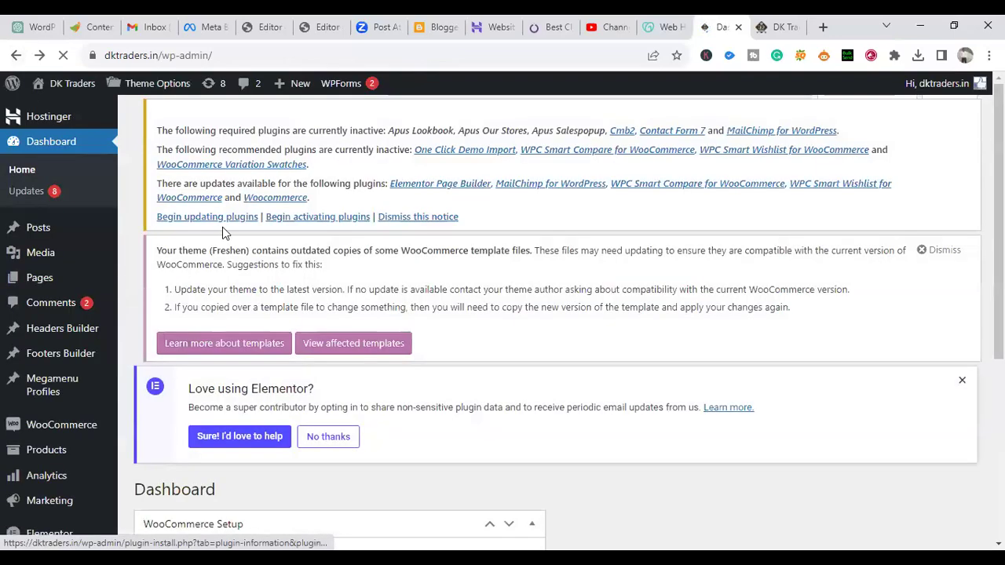
scroll(222, 227, "down", 5)
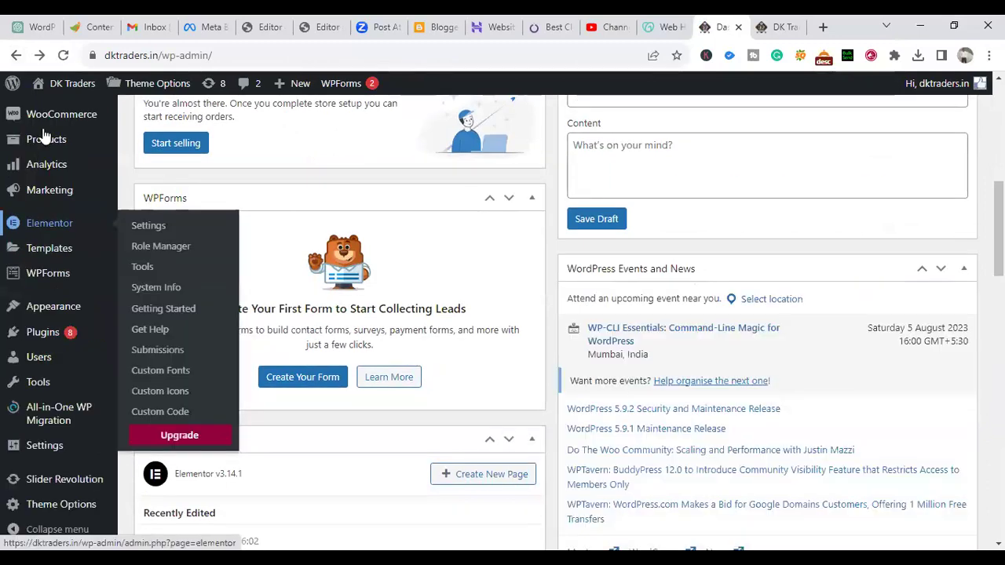
mouse_move(47, 139)
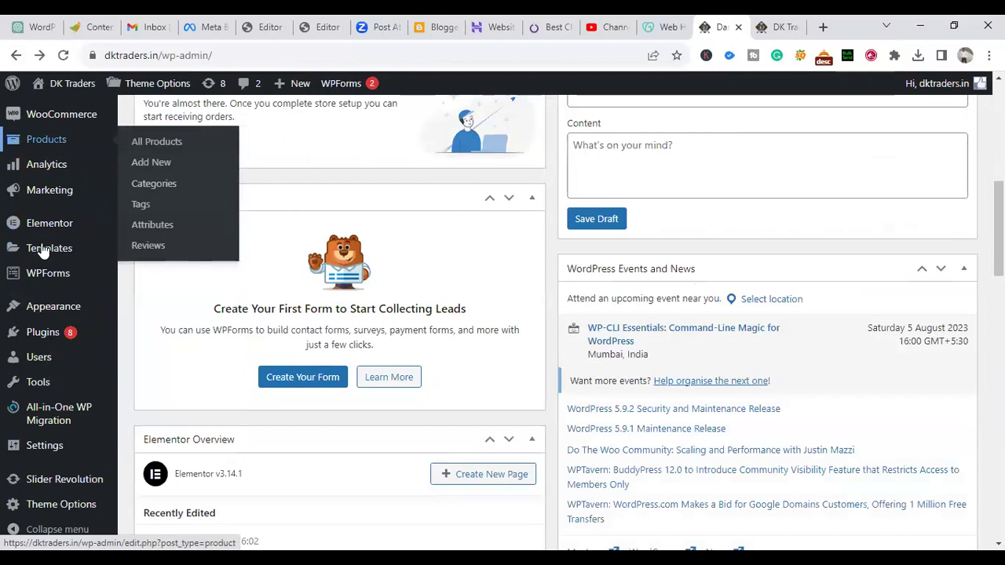
scroll(162, 207, "up", 3)
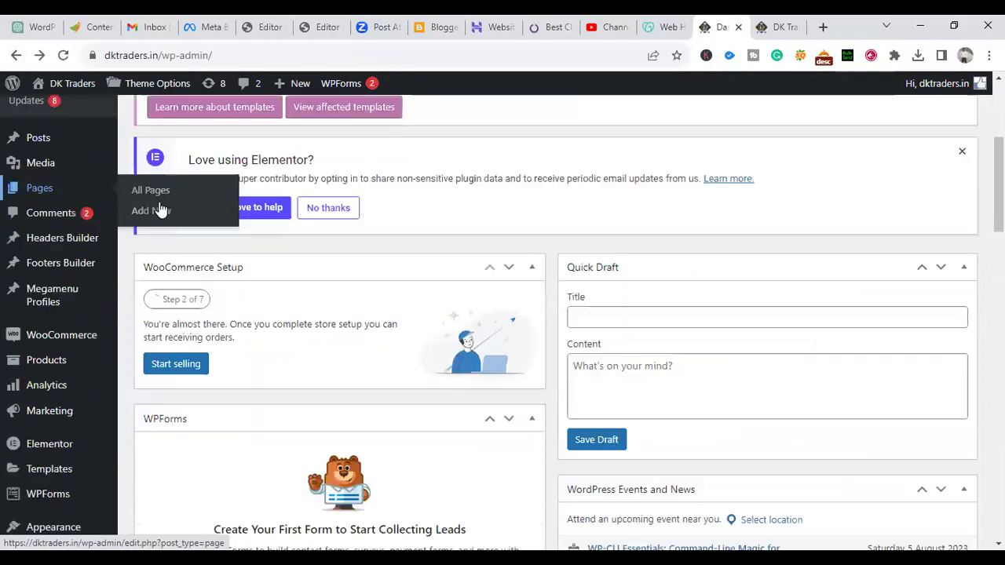
mouse_move(49, 191)
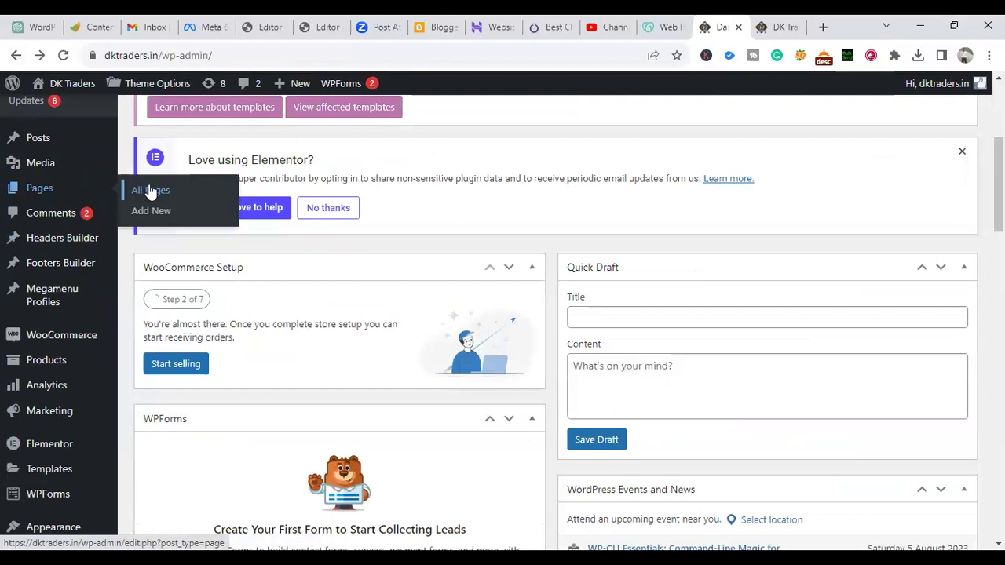
left_click(151, 192)
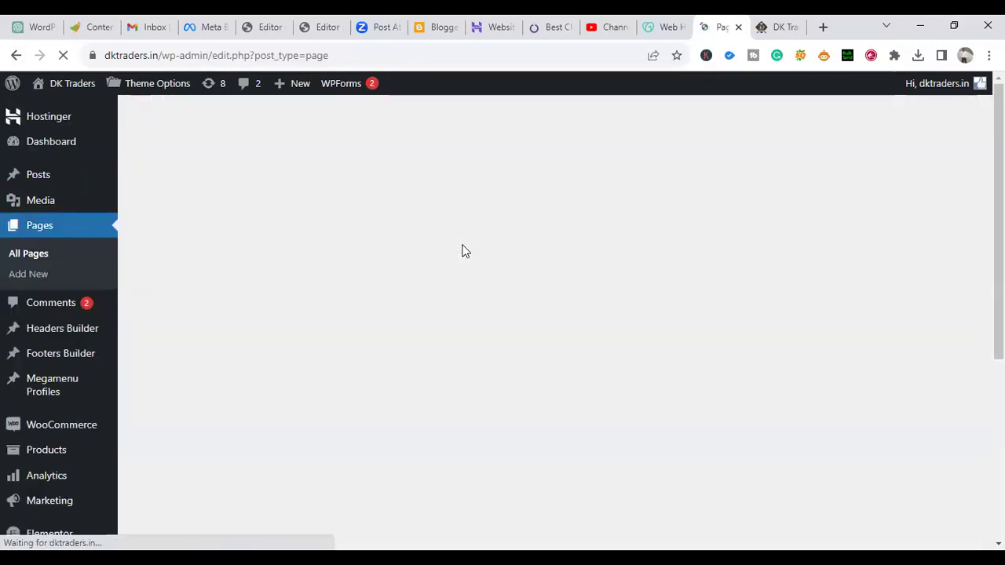
Step: Look through the site's page list, including the Checkout, Contact, FAQ and numbered Home pages
scroll(500, 262, "down", 6)
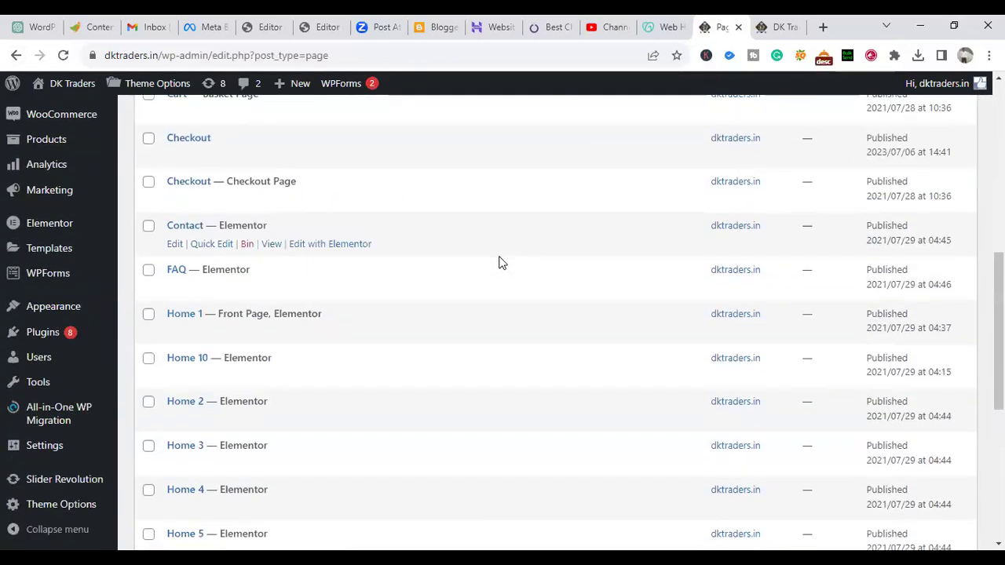
scroll(500, 262, "down", 5)
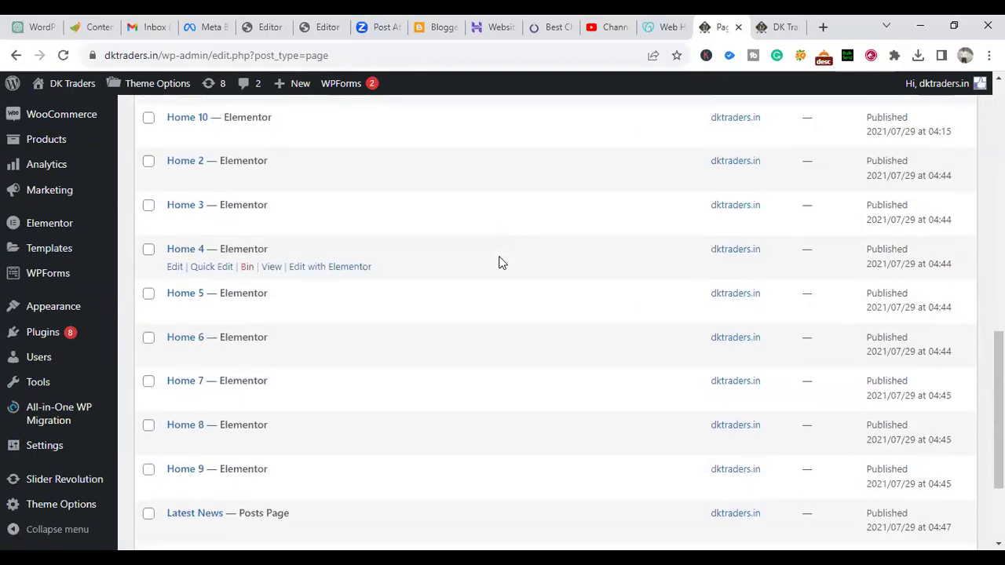
scroll(332, 375, "up", 4)
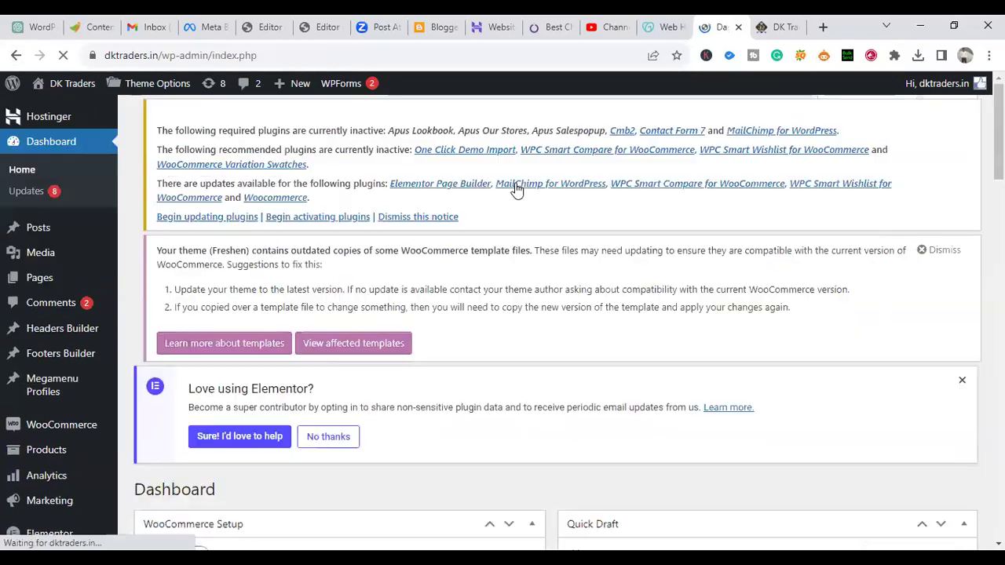
Step: Examine the dashboard's Elementor Overview, At a Glance, Activity and Recent Comments sections
scroll(514, 188, "down", 3)
scroll(503, 221, "down", 8)
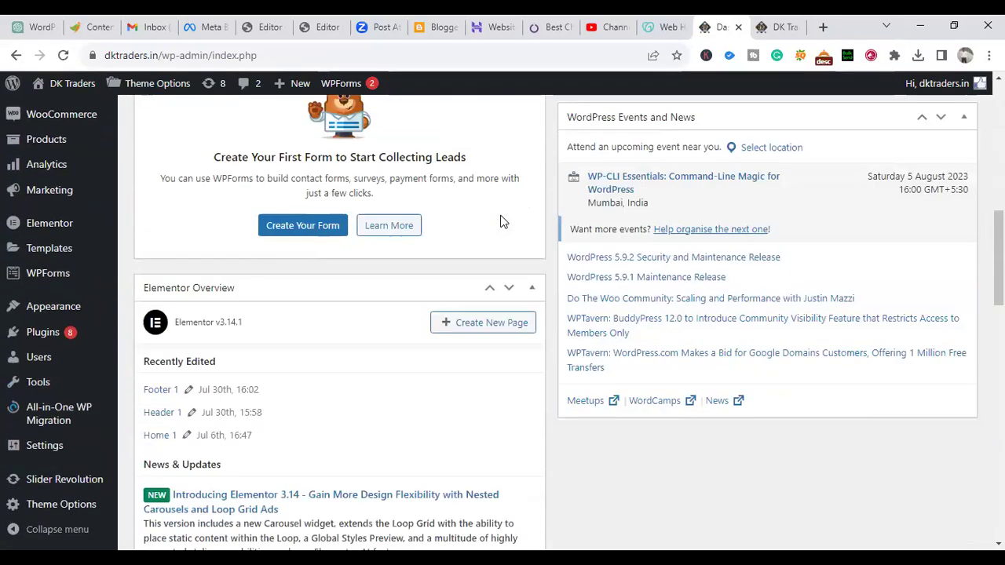
scroll(503, 221, "down", 9)
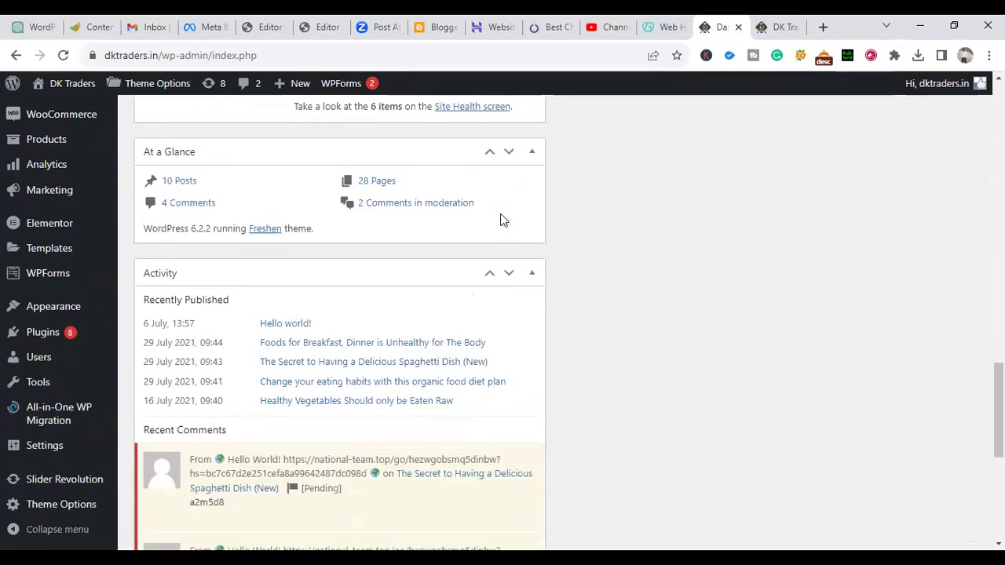
scroll(502, 222, "down", 1)
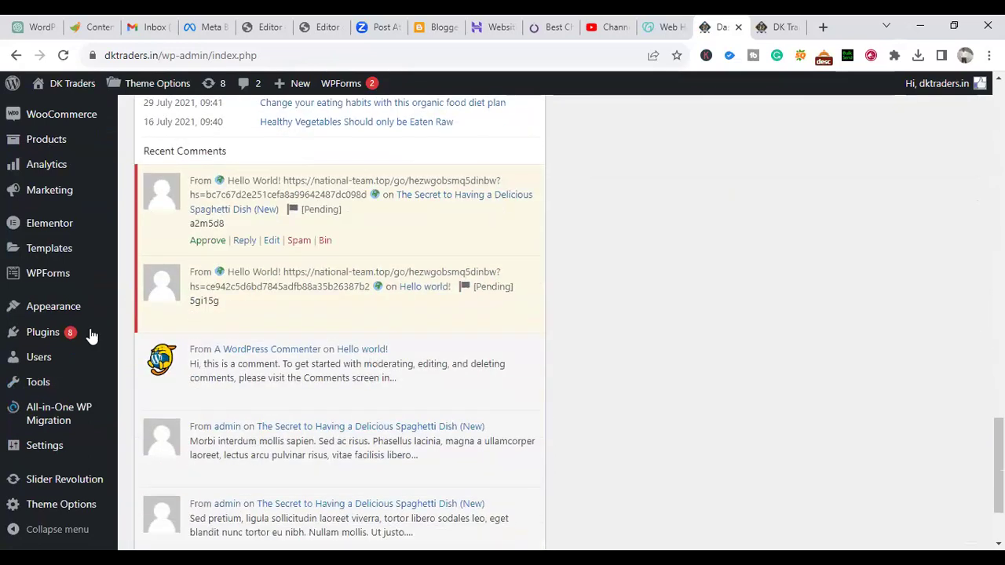
scroll(52, 512, "down", 1)
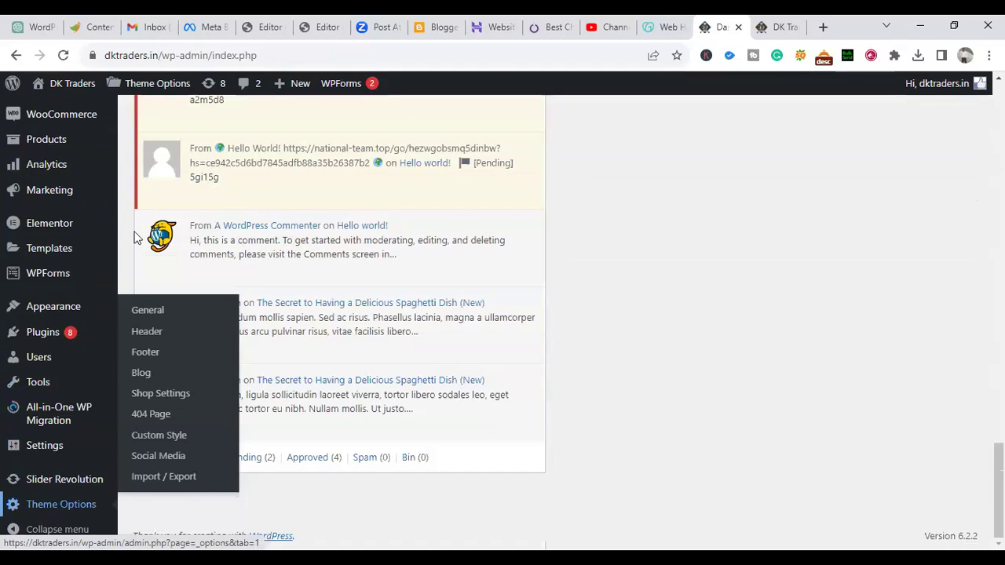
Step: Look over the Elementor, Templates and Appearance options and open the installed themes page
mouse_move(73, 227)
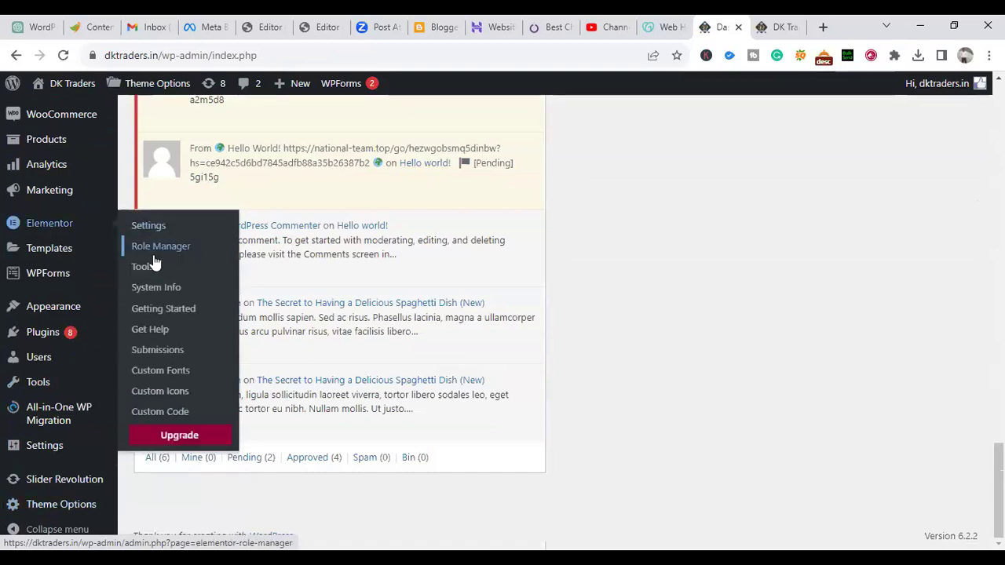
mouse_move(45, 254)
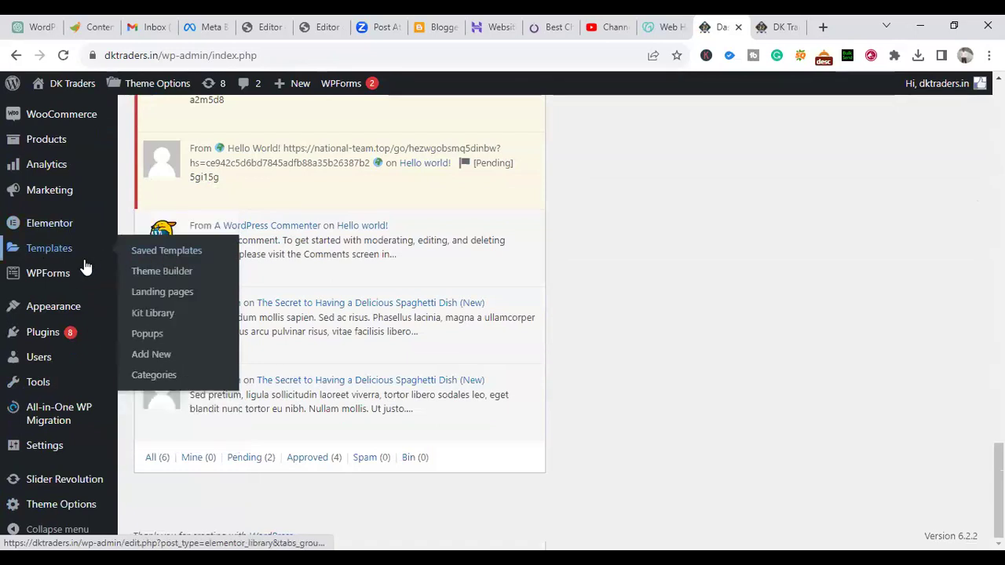
mouse_move(47, 308)
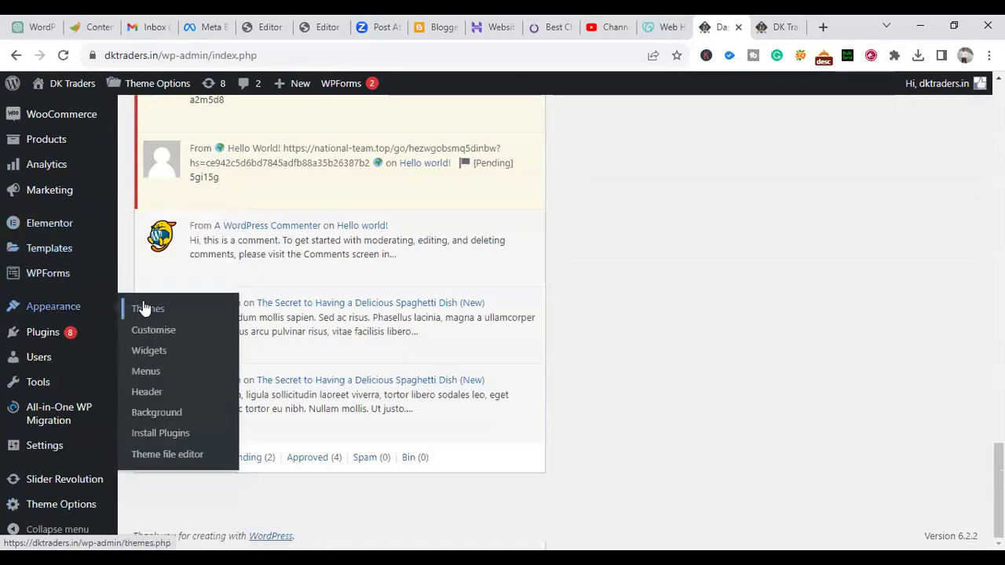
left_click(147, 309)
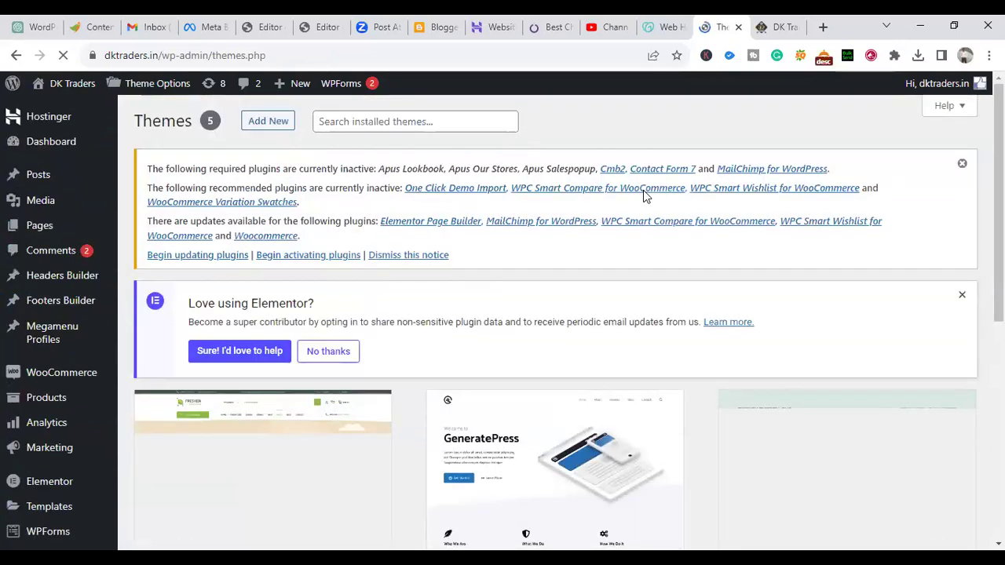
Step: Open the customiser for the active Freshen theme and briefly check the public DK Traders page alongside it
scroll(188, 293, "down", 3)
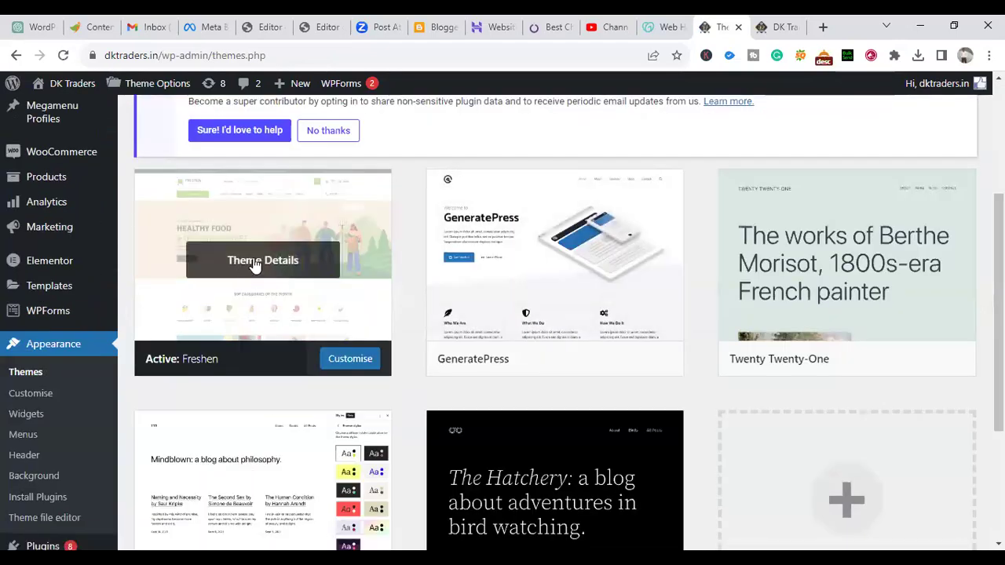
left_click(336, 359)
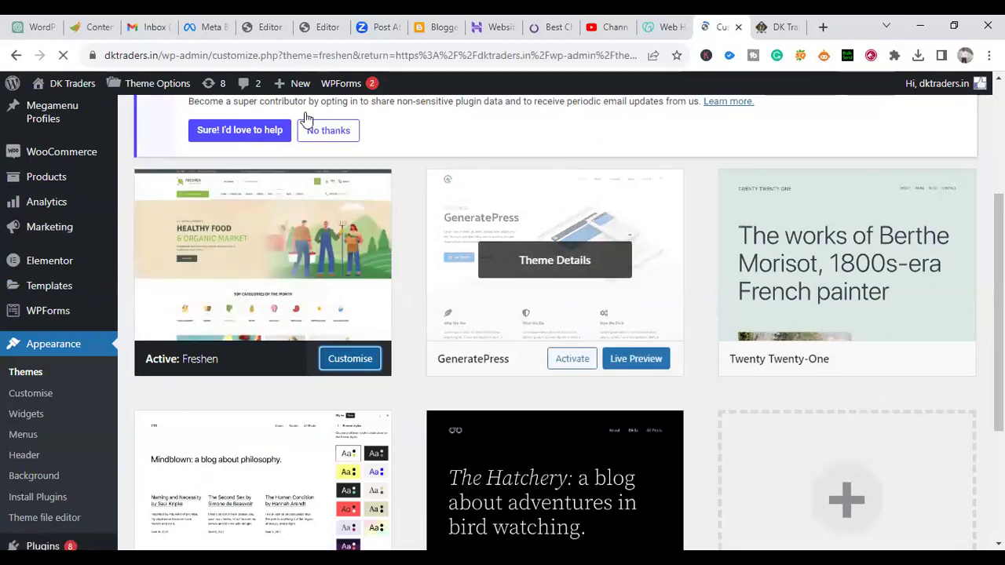
left_click(778, 27)
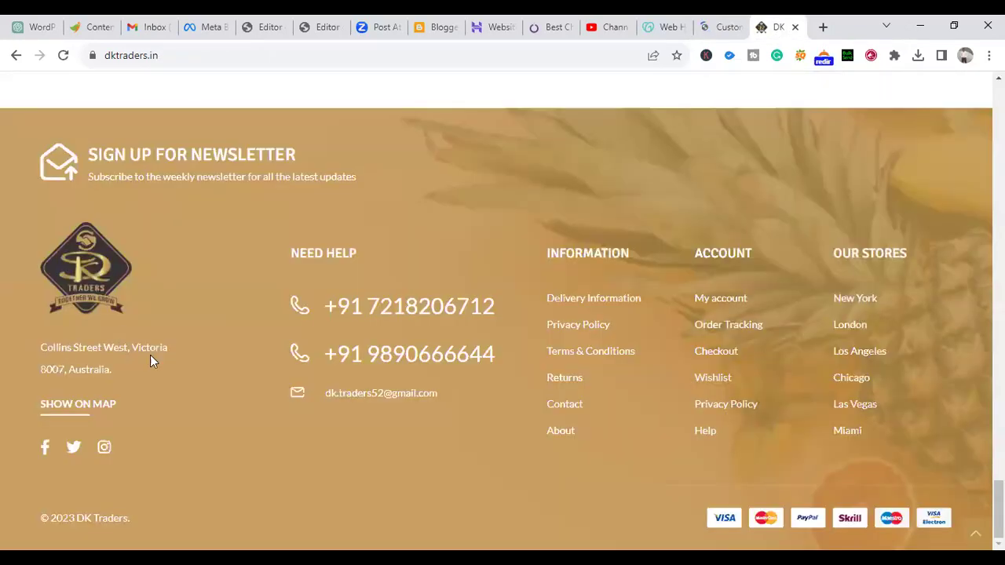
left_click(704, 34)
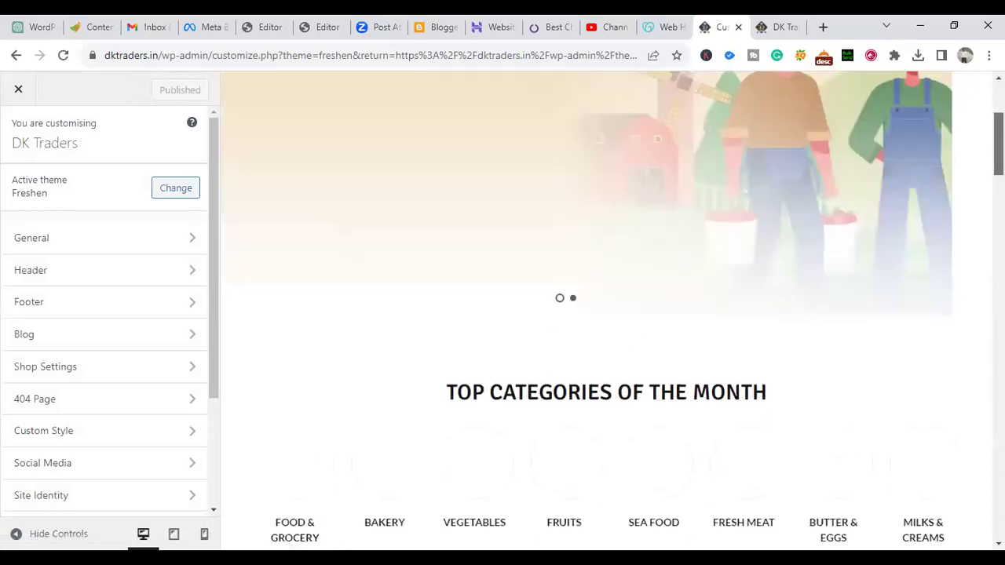
Step: Look through the homepage preview down to the footer and highlight part of the address under the logo
scroll(606, 314, "down", 20)
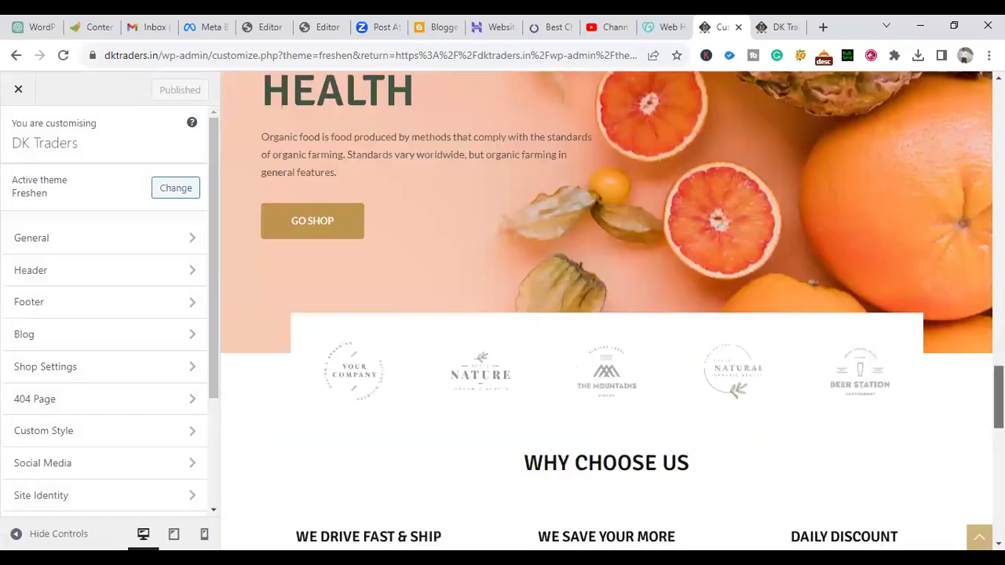
scroll(606, 314, "down", 15)
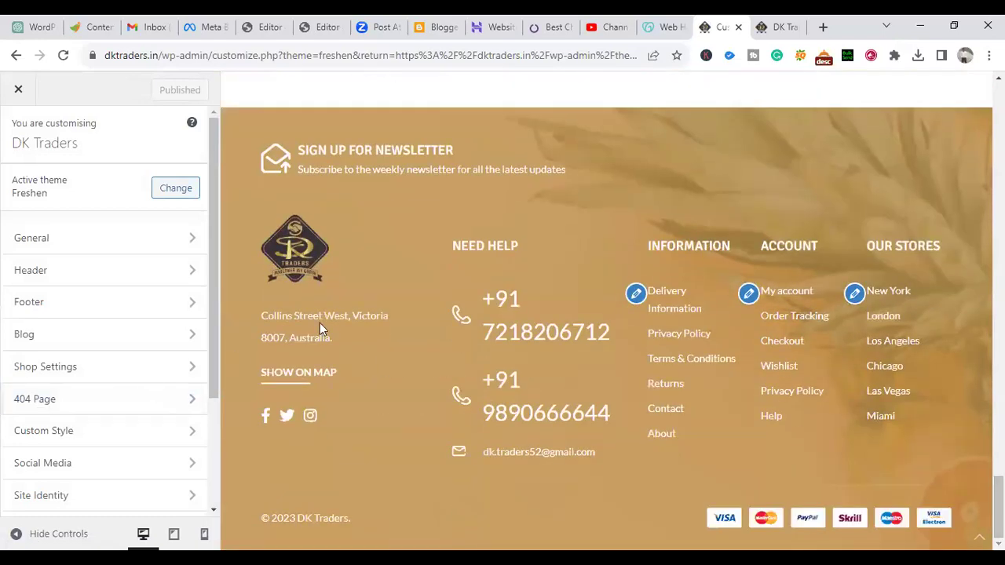
double_click(331, 315)
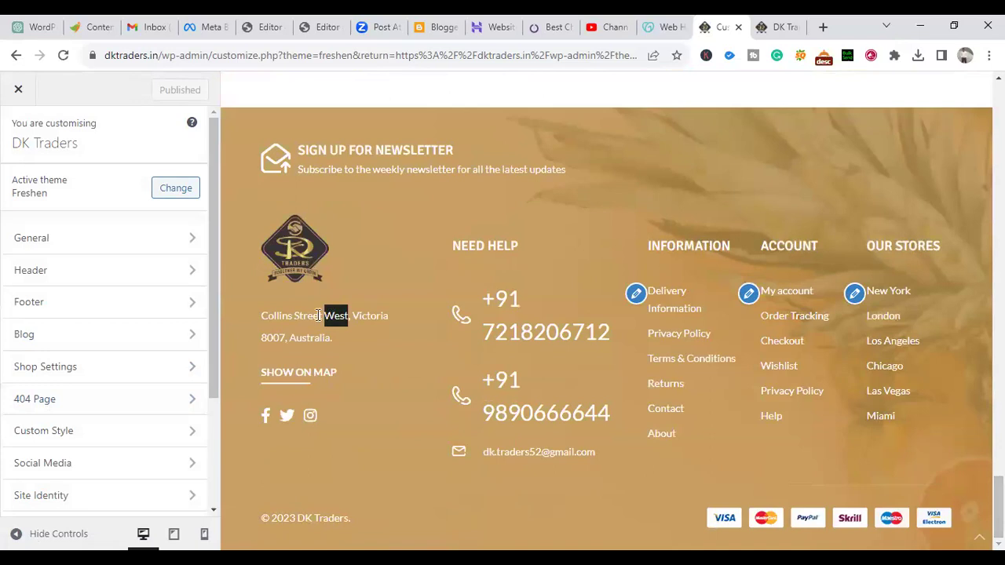
double_click(313, 315)
left_click(288, 339)
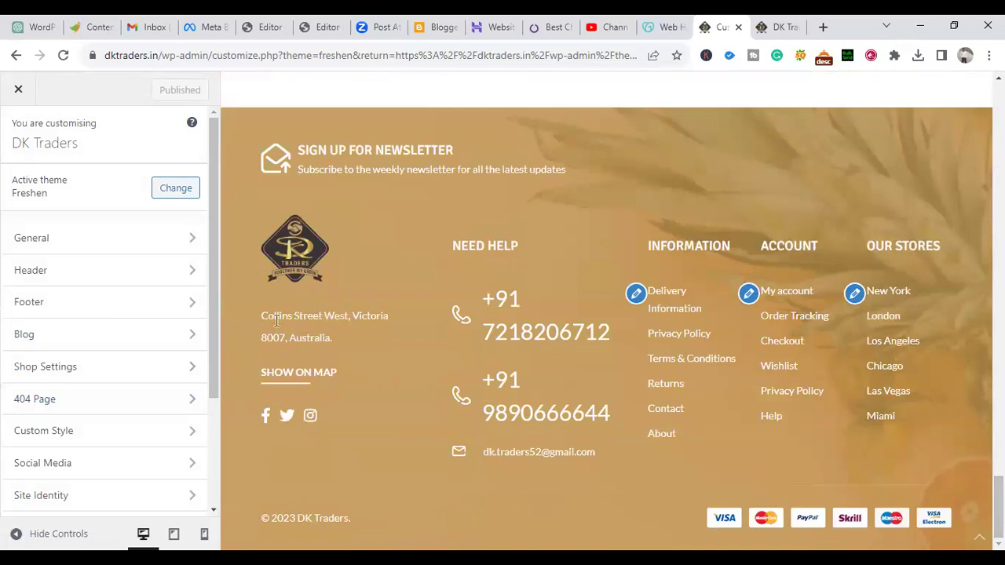
left_click_drag(264, 316, 334, 317)
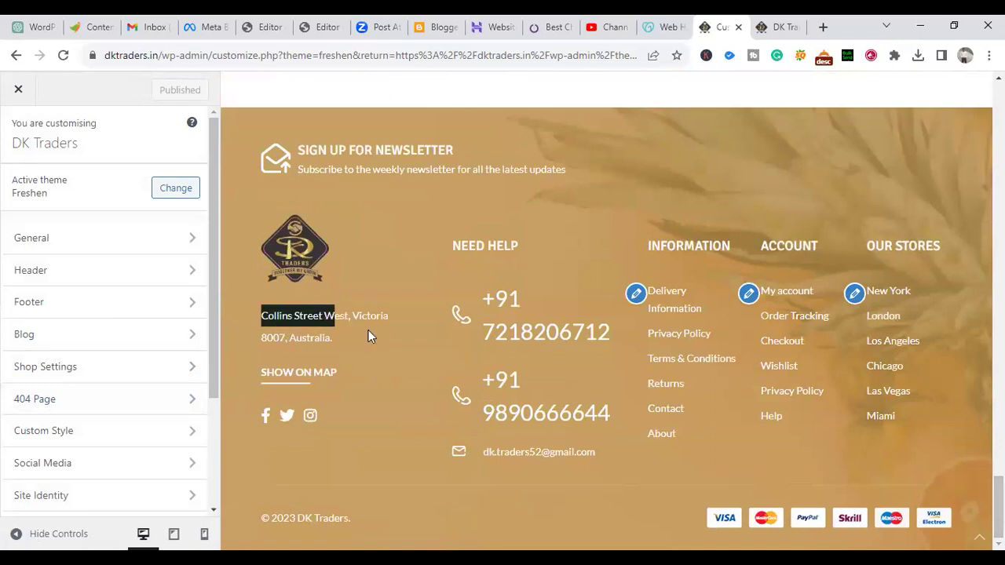
left_click(321, 332)
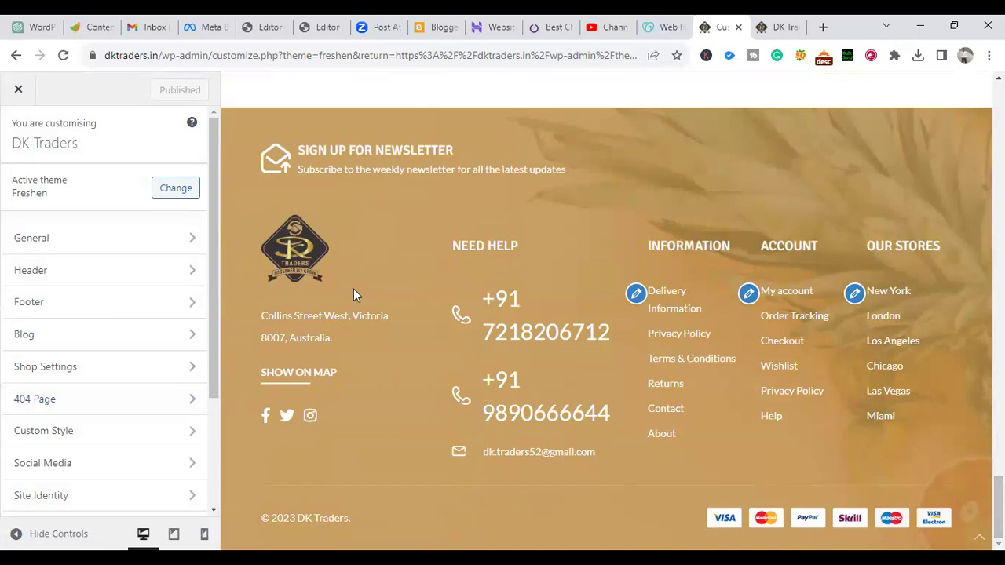
scroll(539, 351, "up", 5)
scroll(512, 323, "down", 3)
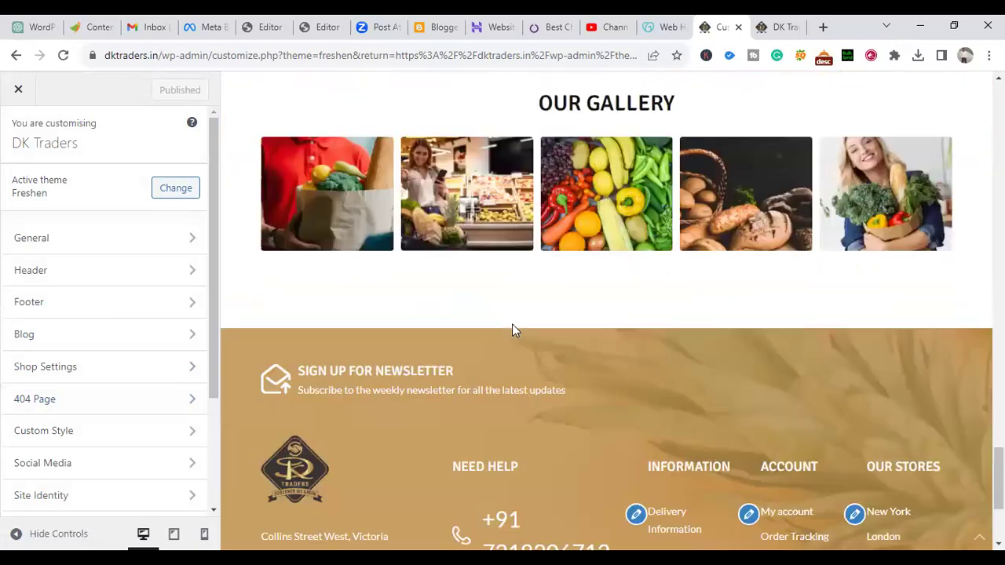
scroll(514, 332, "up", 20)
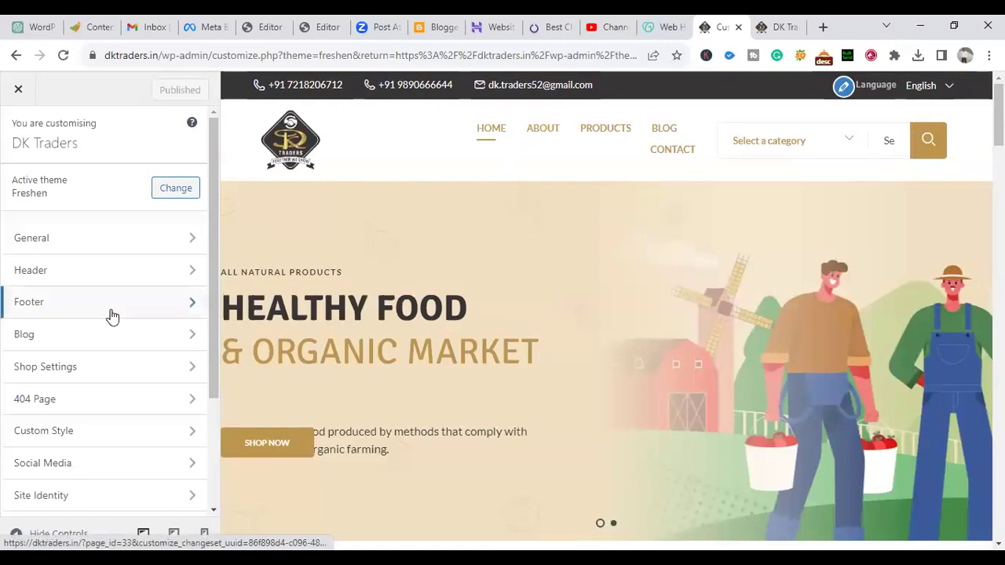
Step: Review the customiser's Footer settings, from the layout type choices to the mobile shop, wishlist and cart options
left_click(45, 303)
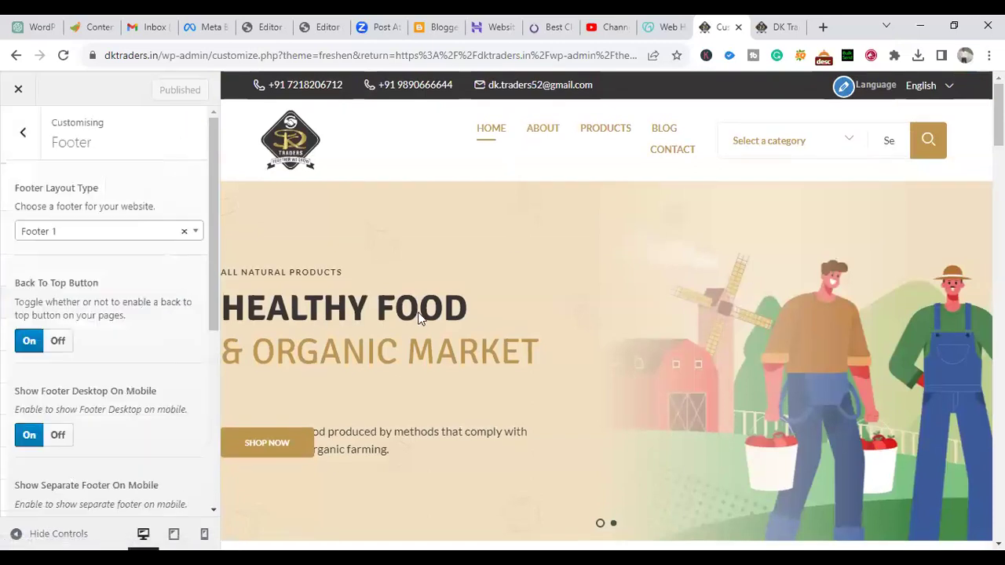
left_click(189, 235)
left_click(59, 234)
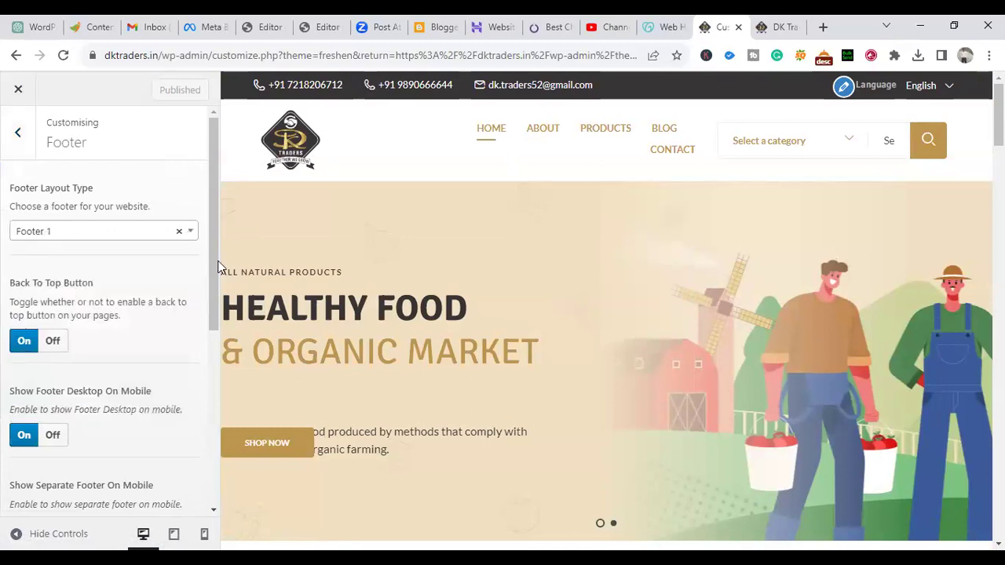
scroll(212, 211, "down", 3)
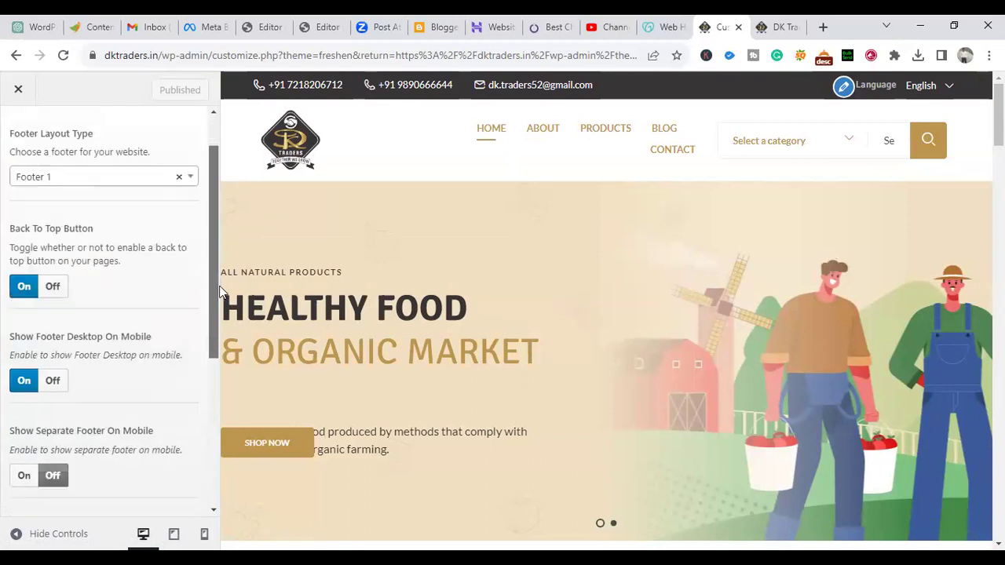
left_click_drag(219, 401, 219, 480)
scroll(175, 318, "up", 5)
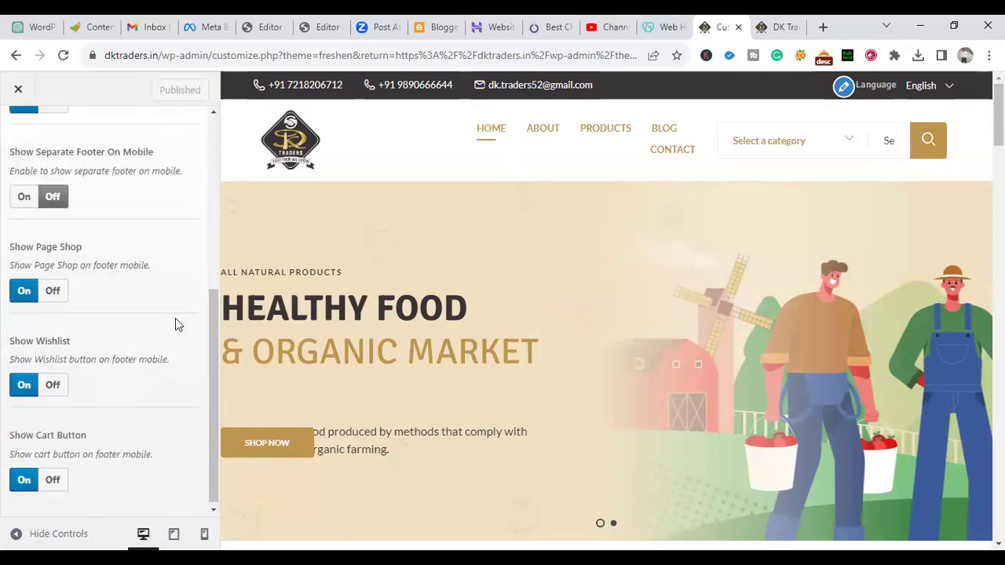
left_click(18, 133)
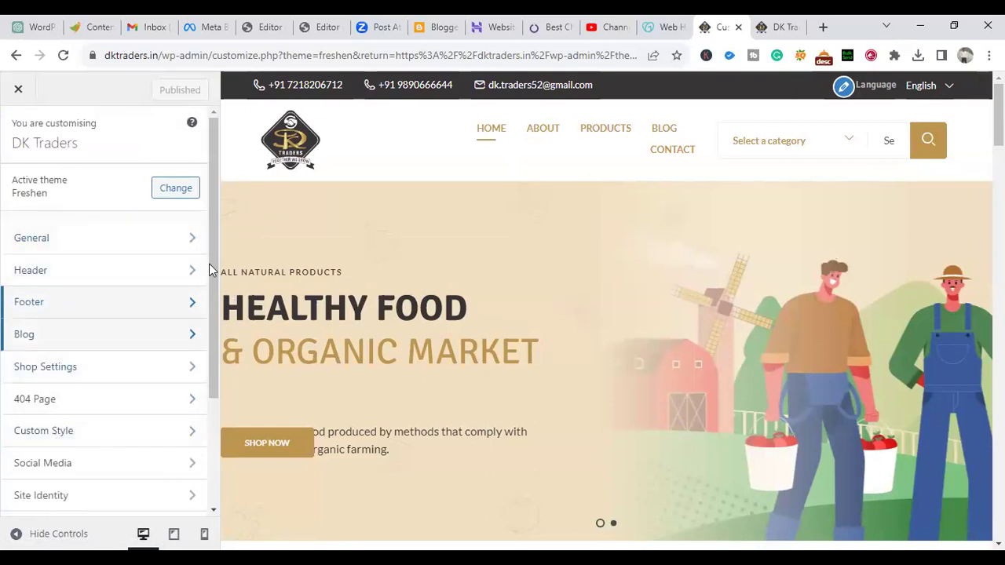
Step: Check the Homepage Settings for the static homepage and posts page options in the customiser
left_click_drag(211, 286, 218, 372)
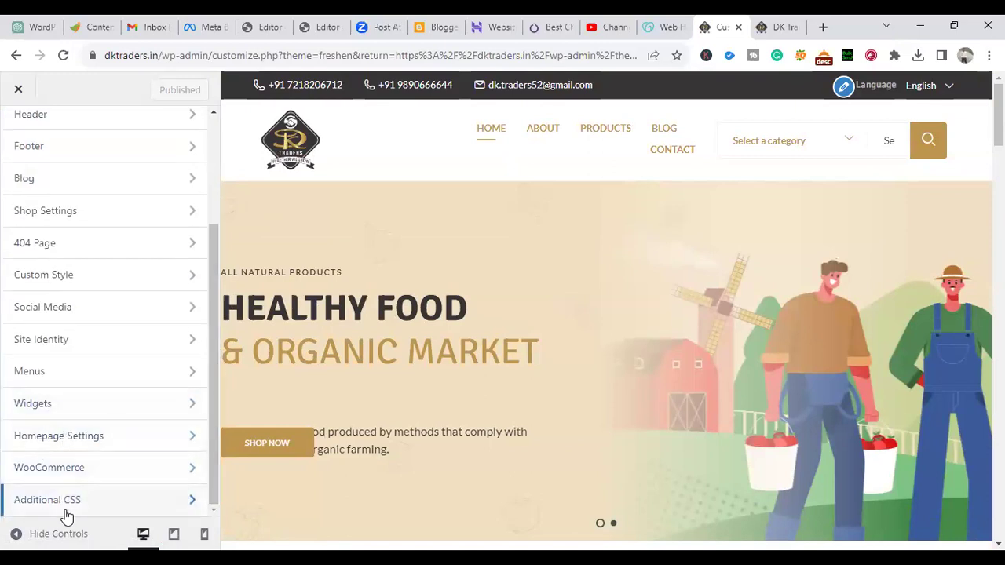
left_click(121, 437)
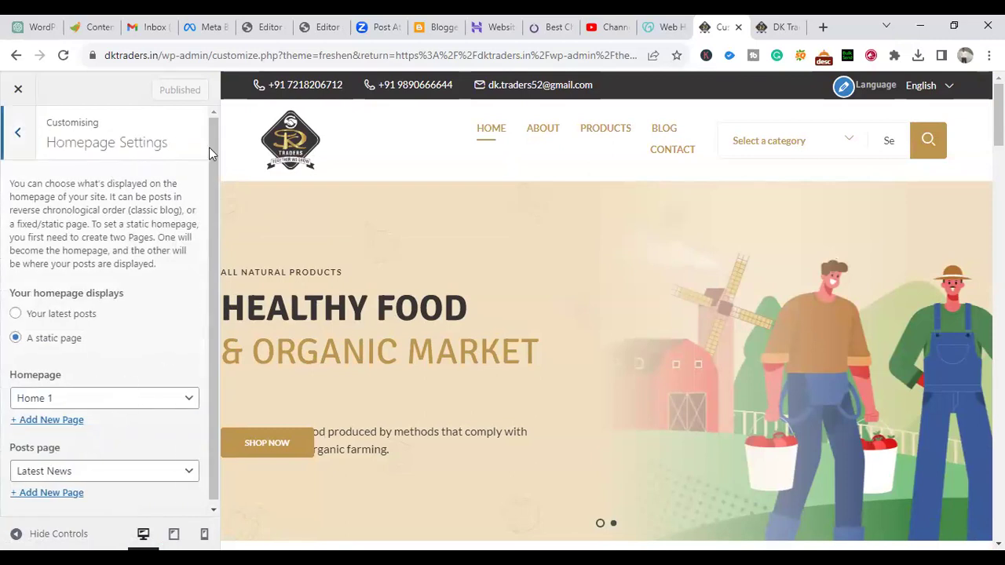
scroll(210, 193, "down", 1)
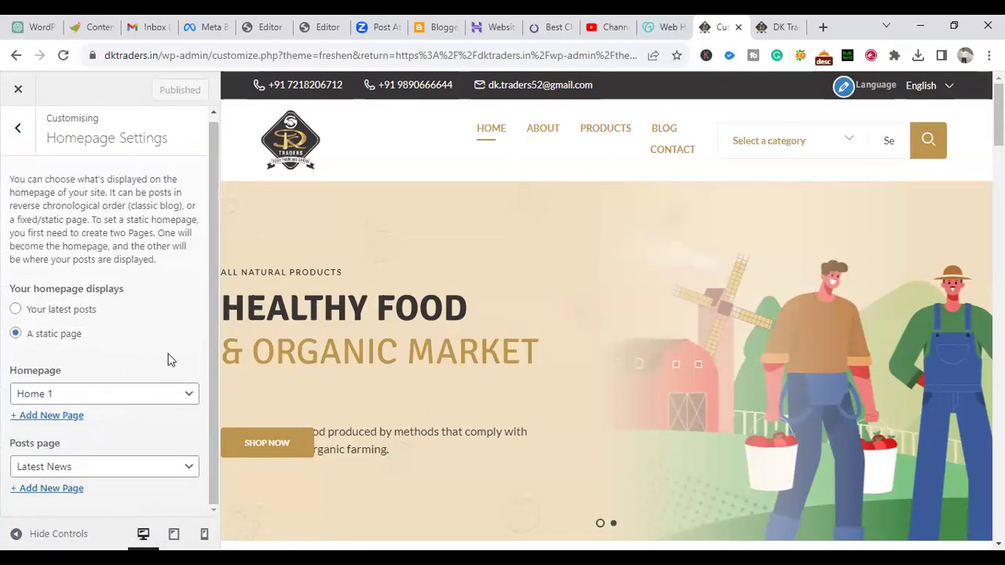
left_click(17, 130)
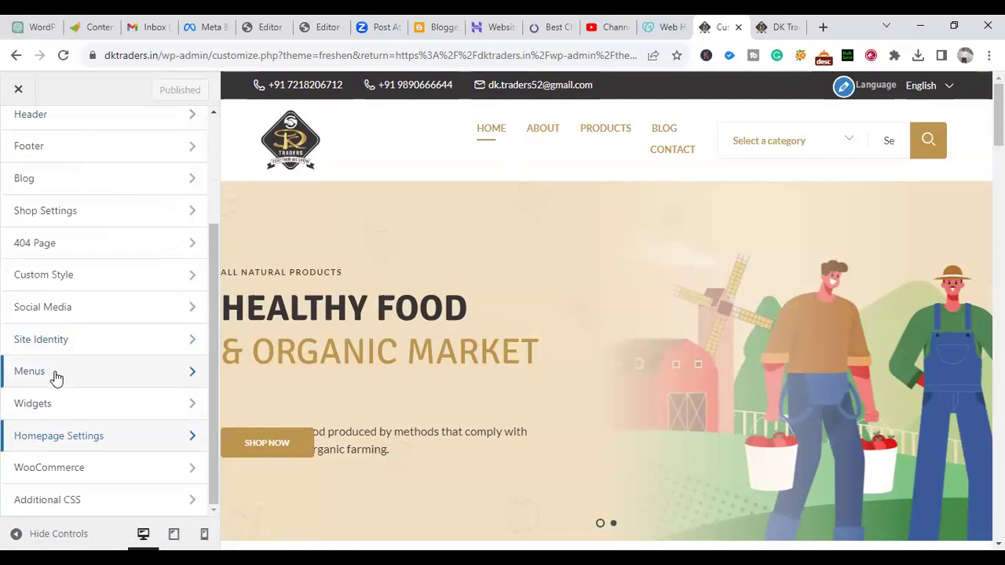
Step: Review the site's menus and all their theme locations, and close the customiser
left_click(56, 377)
left_click_drag(209, 210, 210, 421)
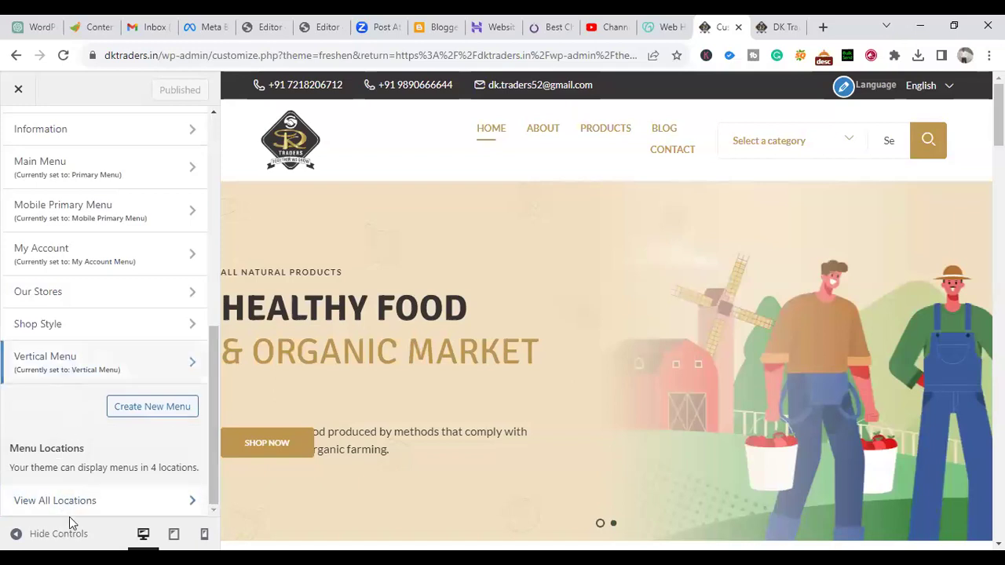
left_click(70, 507)
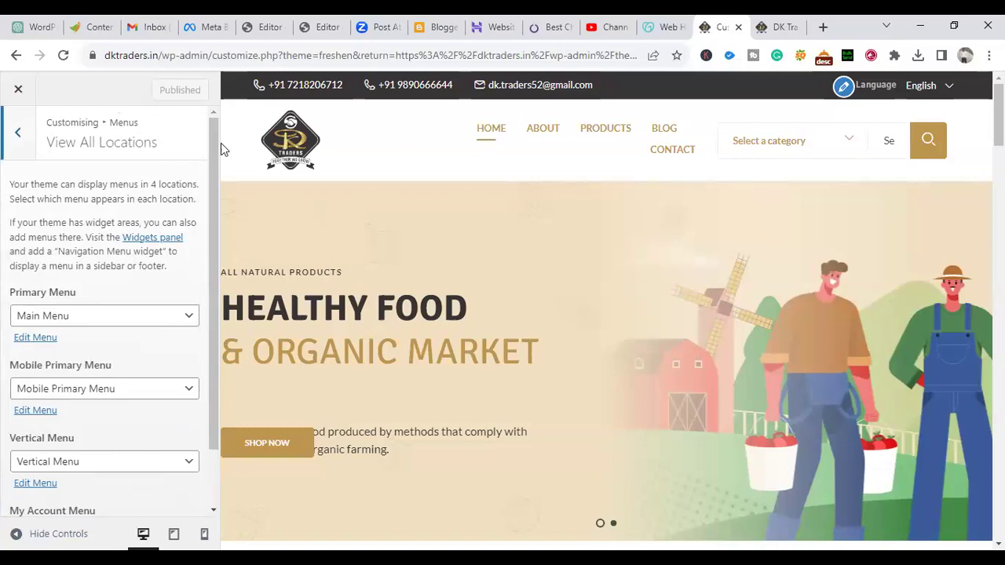
left_click(18, 88)
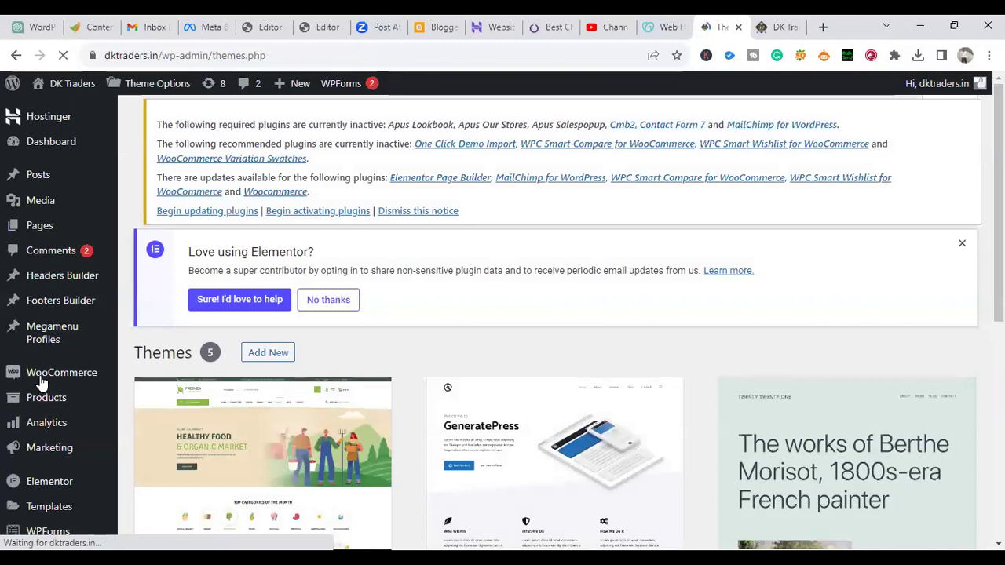
Step: Open the Latest News page from the list of all pages in the block editor and dismiss the welcome guide
mouse_move(61, 370)
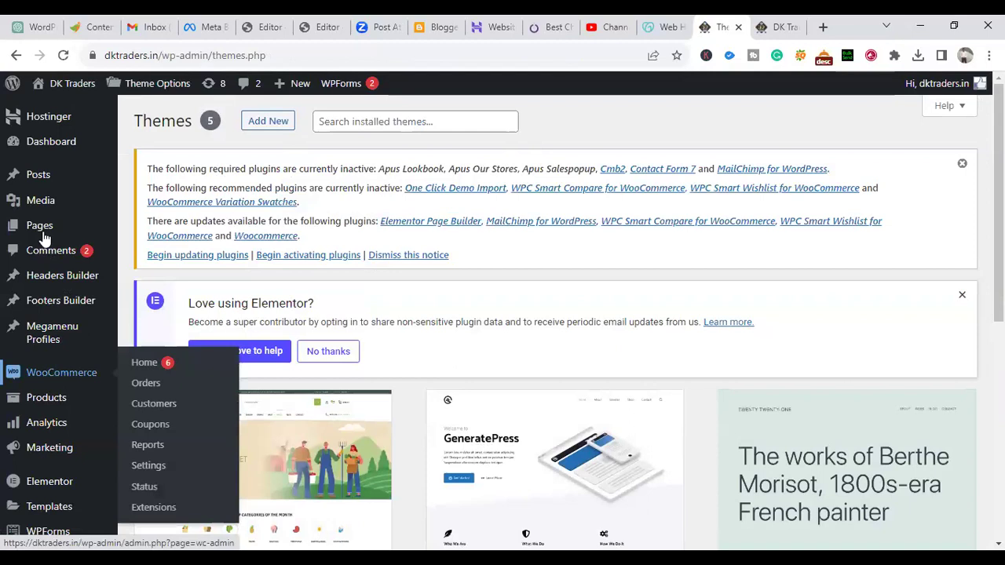
mouse_move(44, 229)
left_click(192, 236)
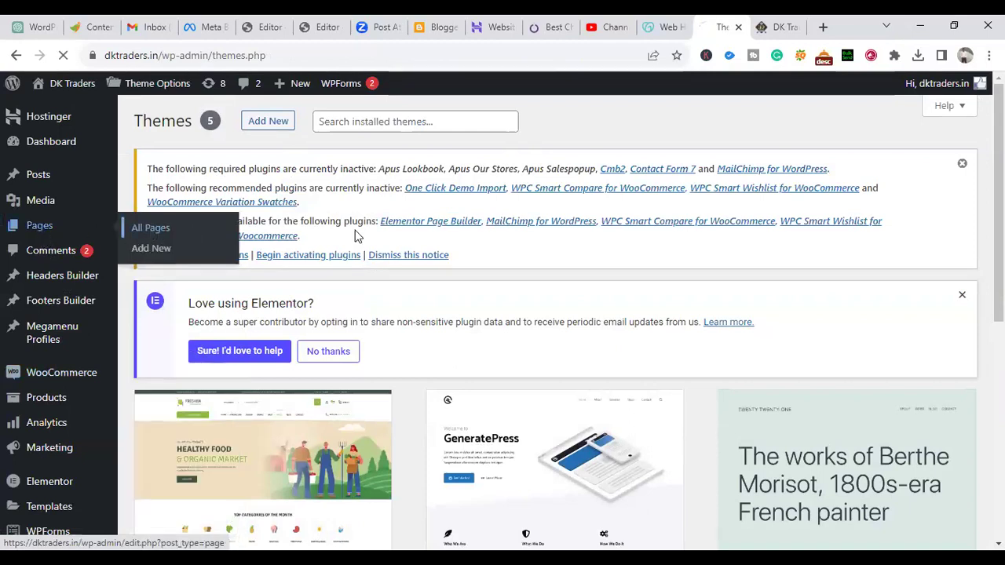
scroll(404, 274, "down", 6)
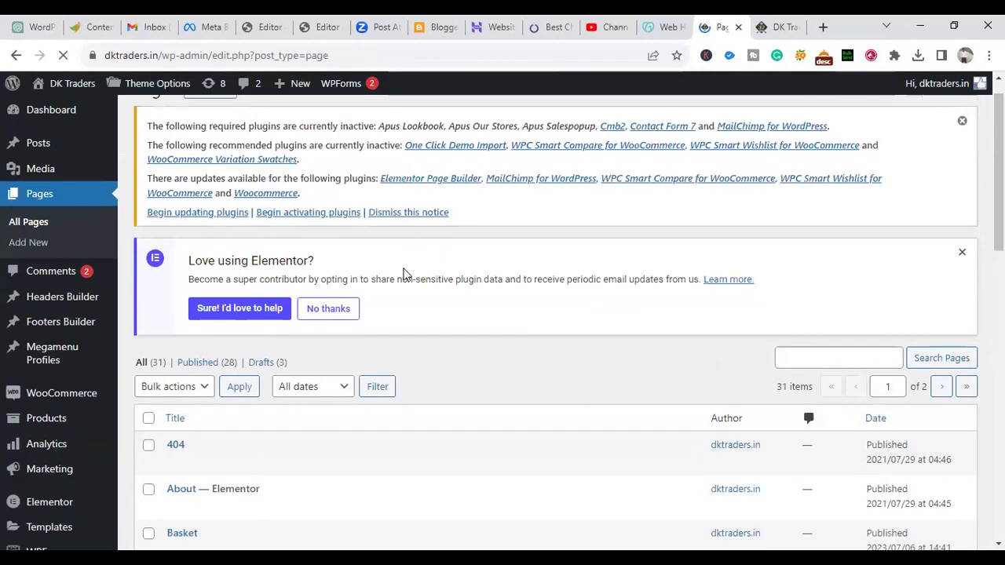
scroll(409, 274, "down", 5)
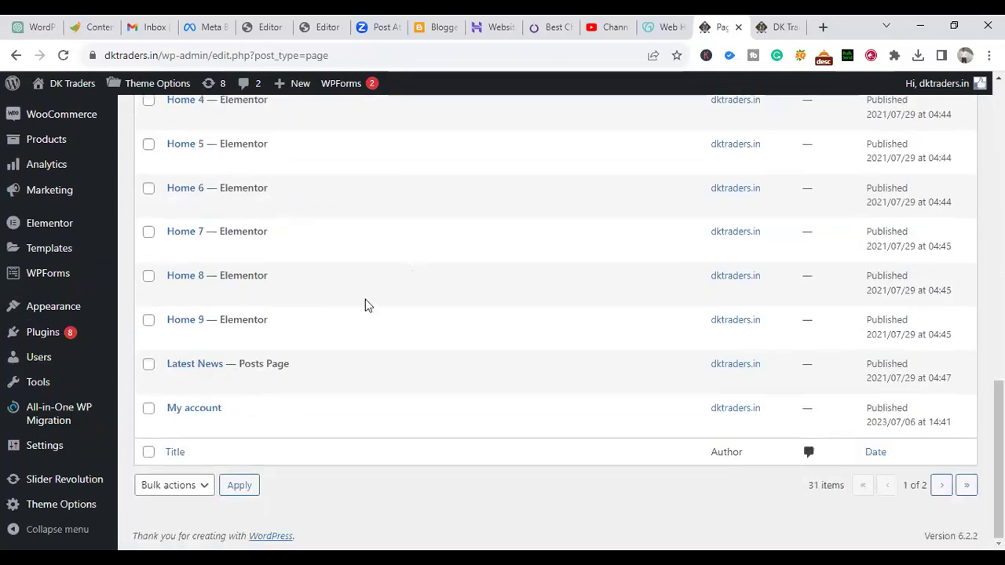
left_click(174, 382)
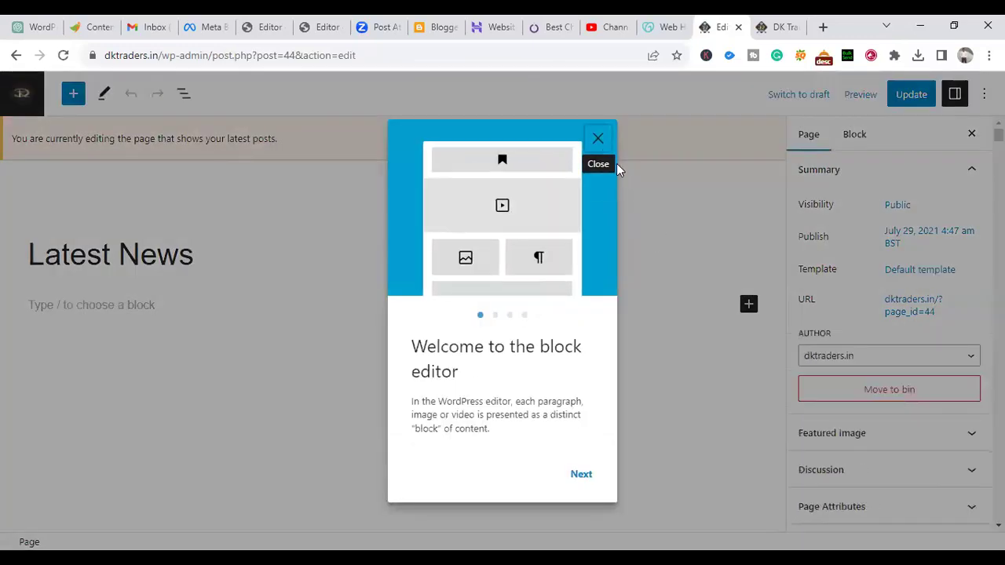
left_click(593, 148)
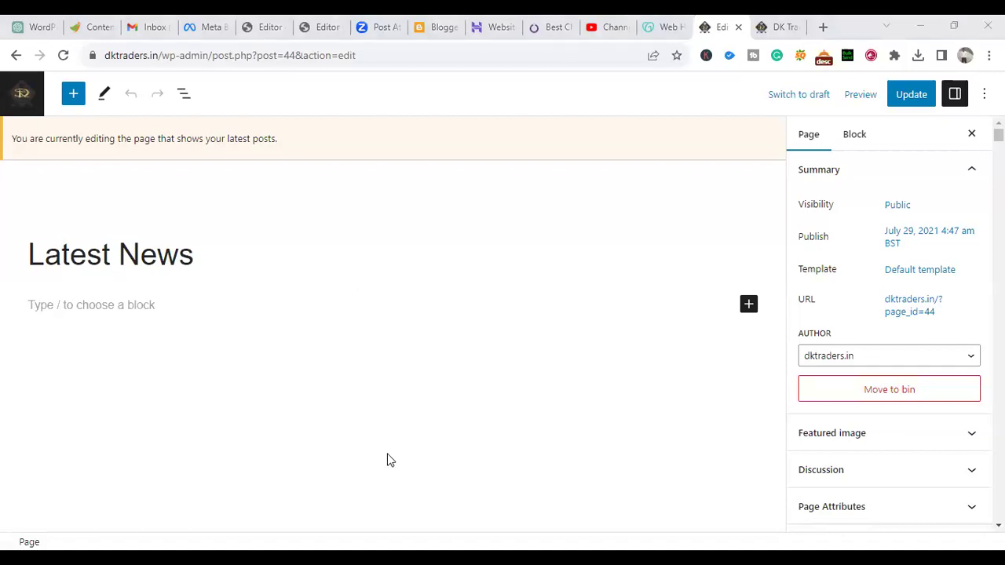
Step: Return to the page list and open the Home 9 page for editing with Elementor
left_click(14, 55)
scroll(462, 247, "down", 10)
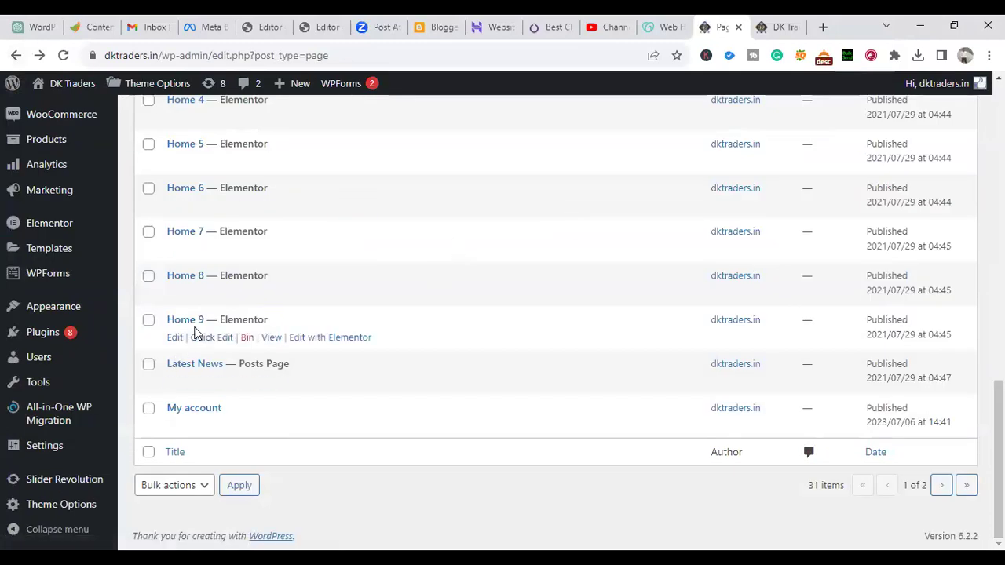
left_click(171, 340)
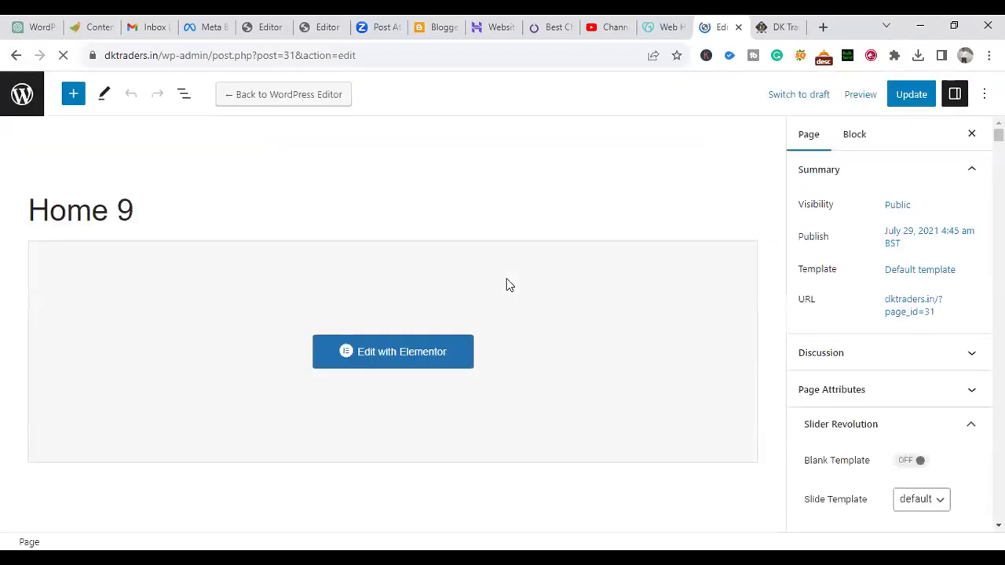
left_click(392, 359)
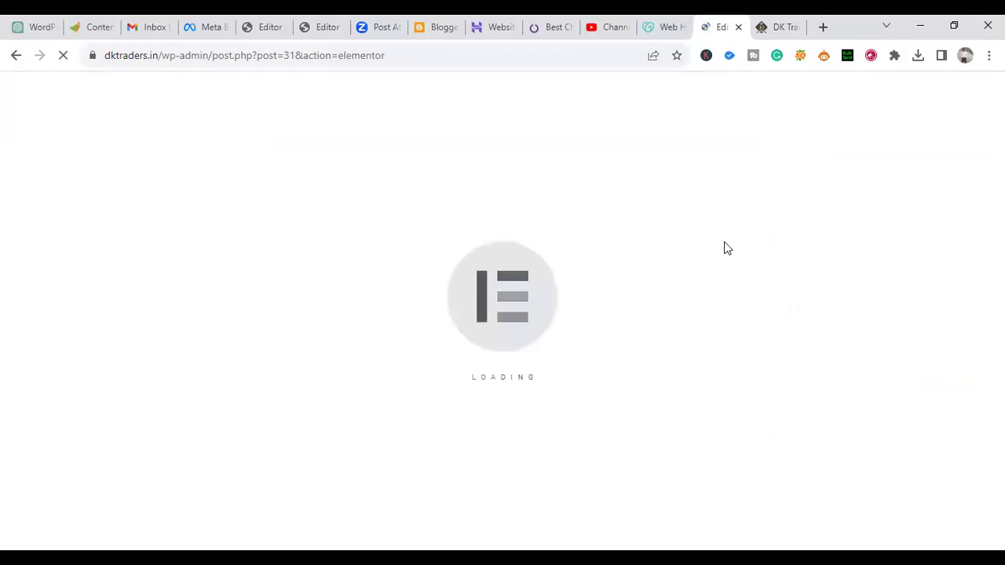
Step: Switch to the public DK Traders site and look over its gallery, Why Choose Us, banner and deal sections
left_click(778, 28)
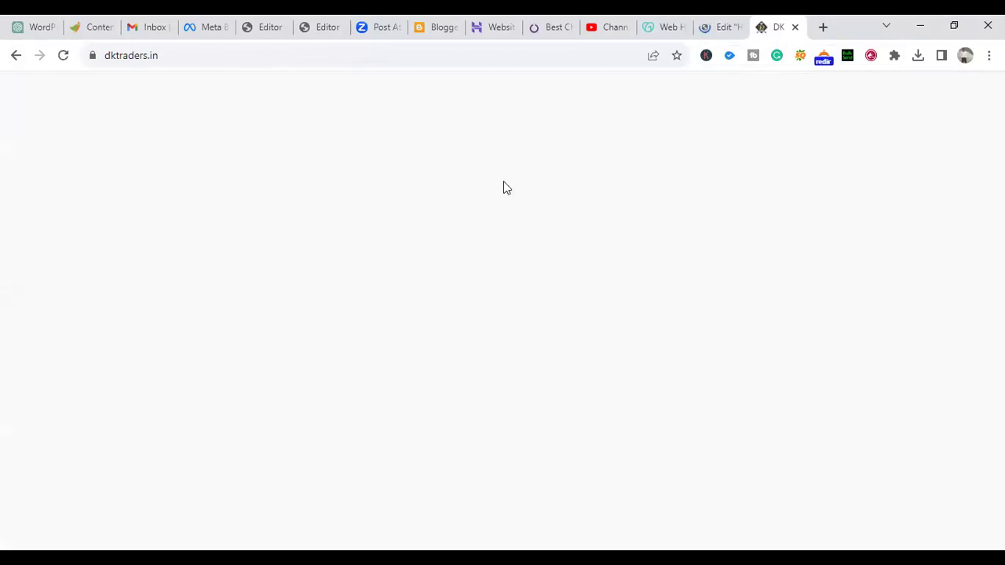
scroll(444, 234, "up", 4)
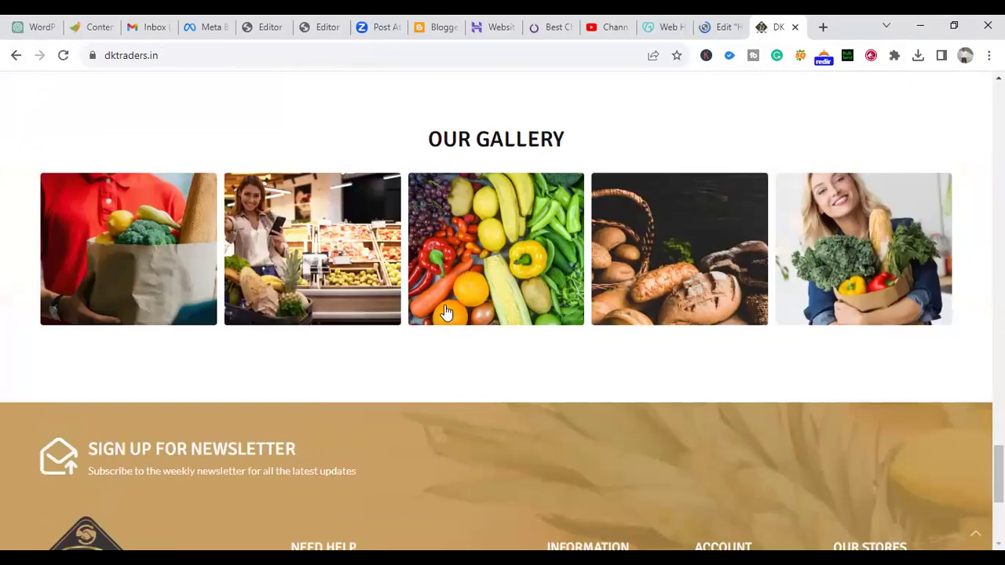
scroll(447, 315, "up", 3)
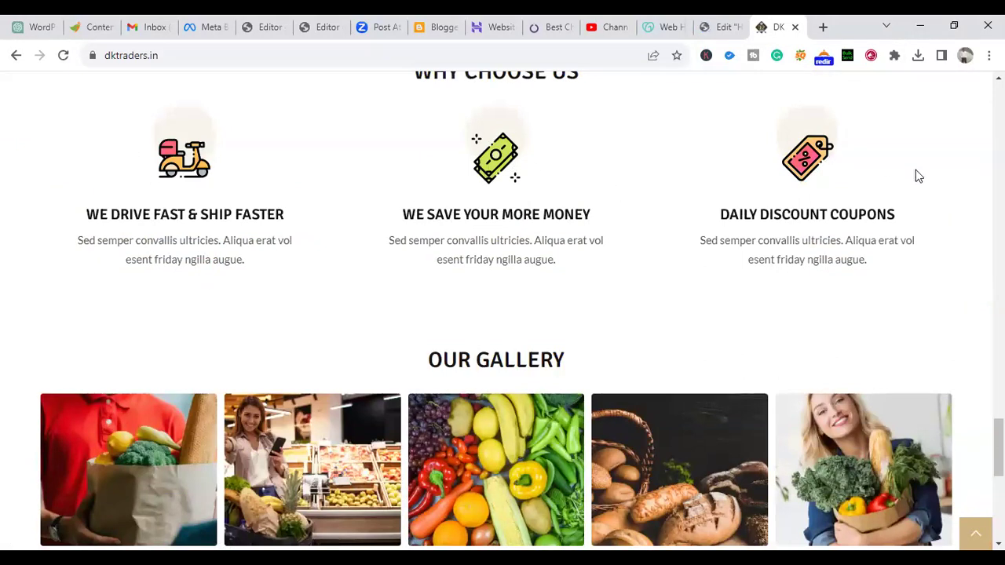
scroll(510, 302, "down", 2)
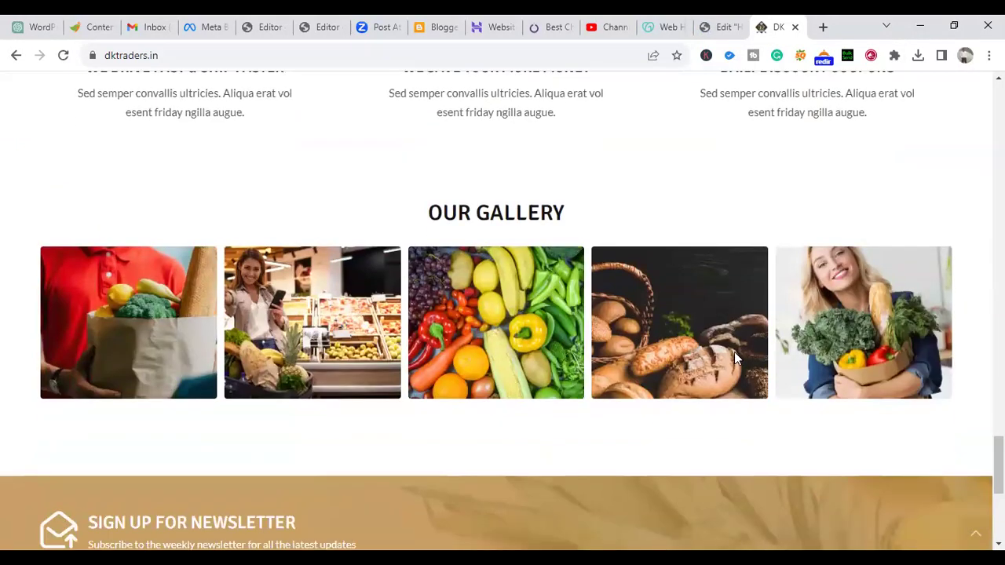
scroll(706, 350, "down", 4)
scroll(647, 350, "up", 12)
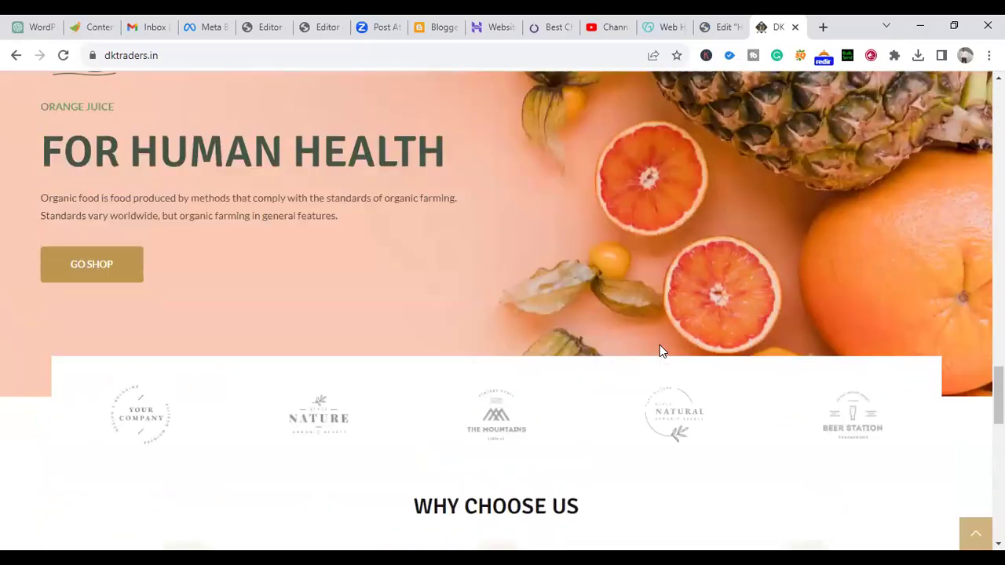
scroll(661, 346, "up", 10)
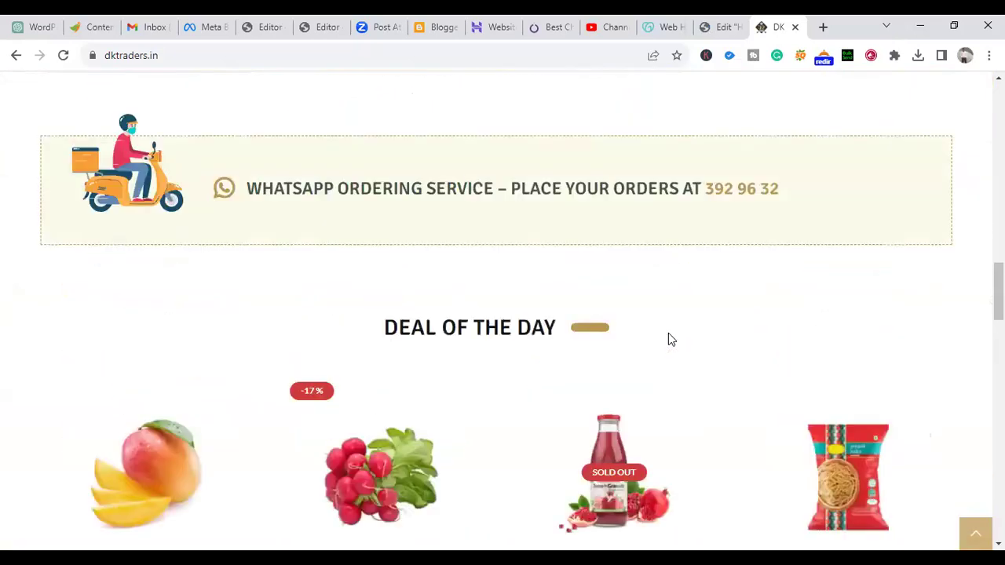
Step: Return to the Elementor editor and look over the Home 9 page's sections down to the footer
scroll(668, 339, "up", 8)
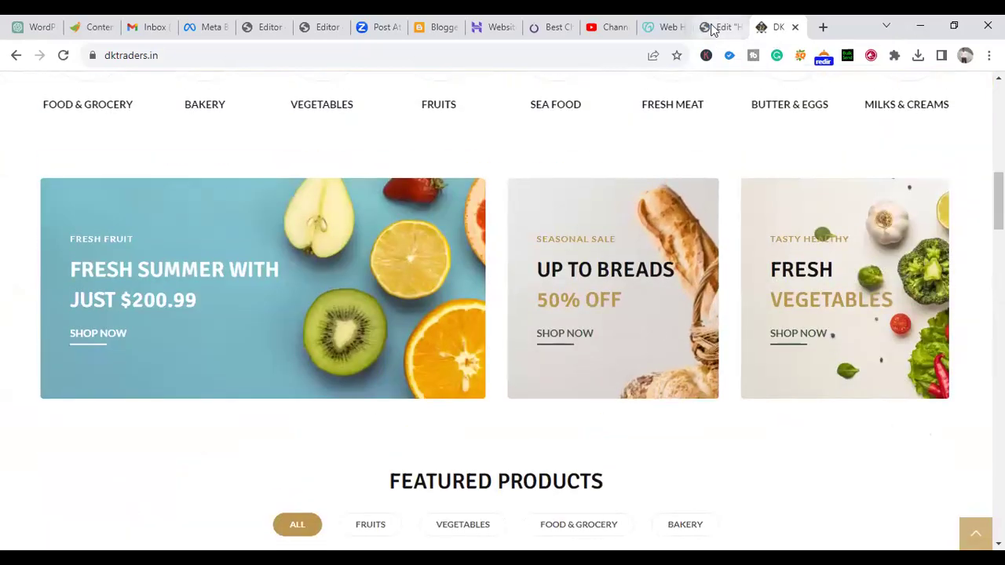
left_click(714, 27)
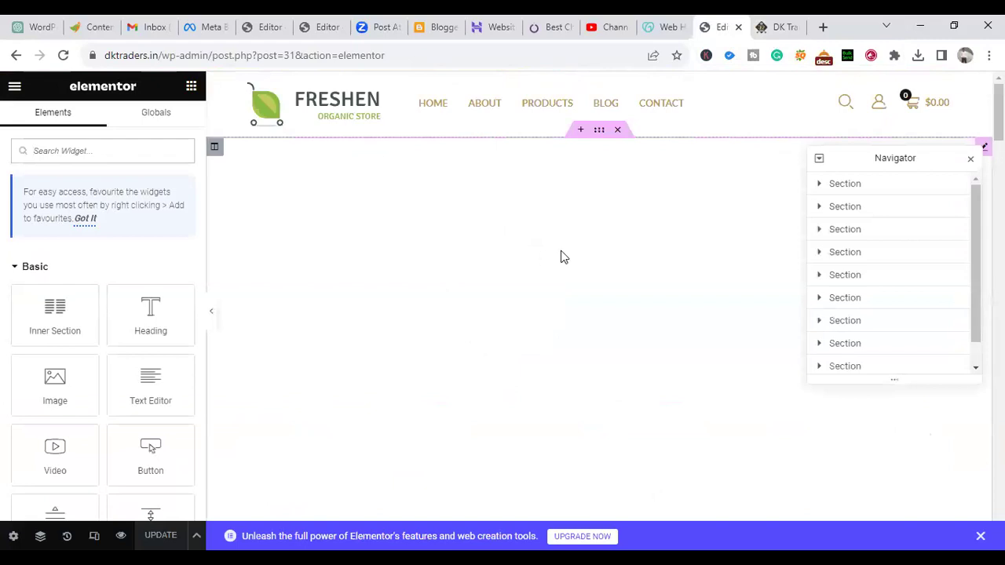
scroll(480, 252, "down", 10)
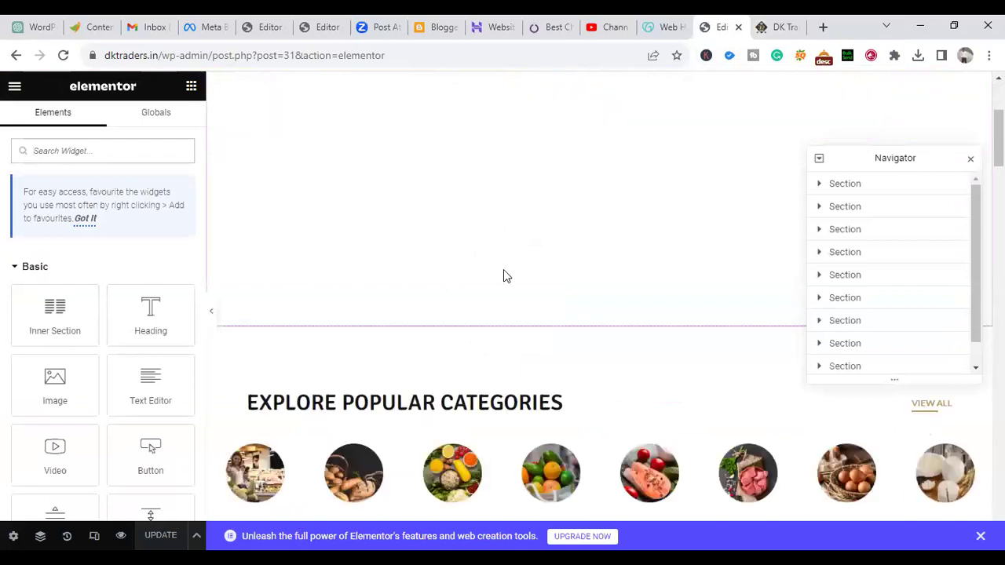
scroll(506, 273, "down", 2)
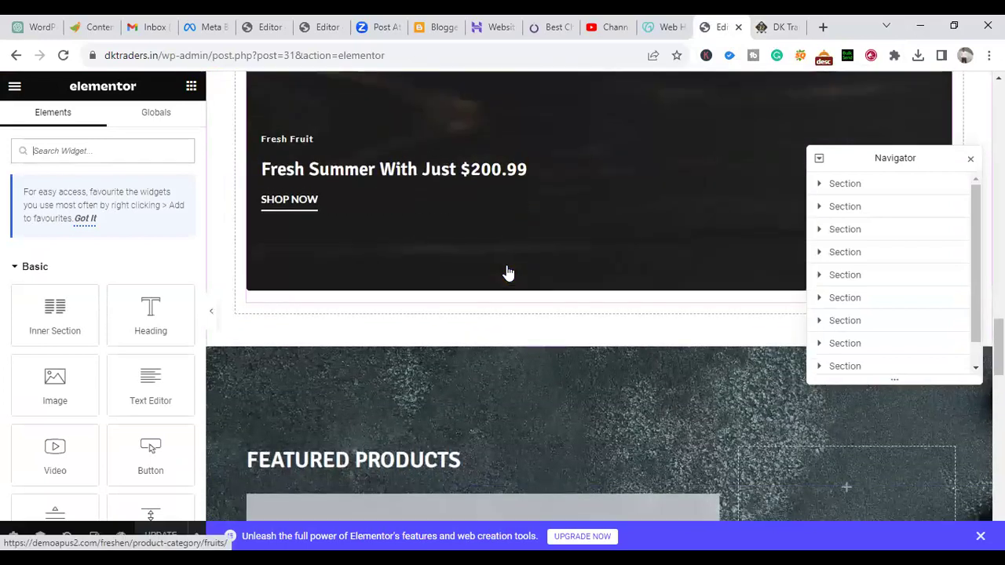
scroll(508, 272, "down", 3)
scroll(507, 272, "down", 8)
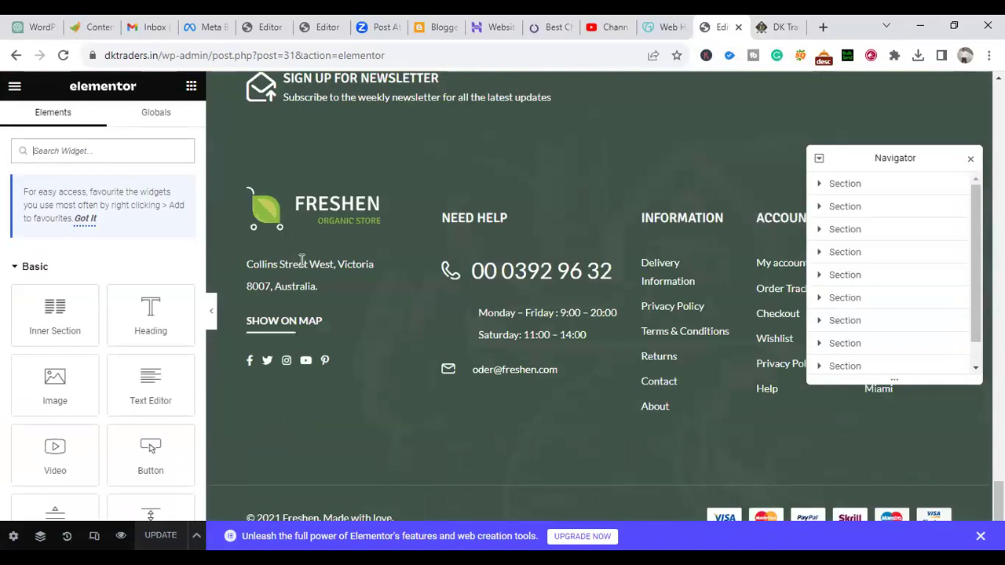
Step: Try to select the footer's address text for editing, checking the Best Seller section's layout settings through the Navigator
double_click(316, 264)
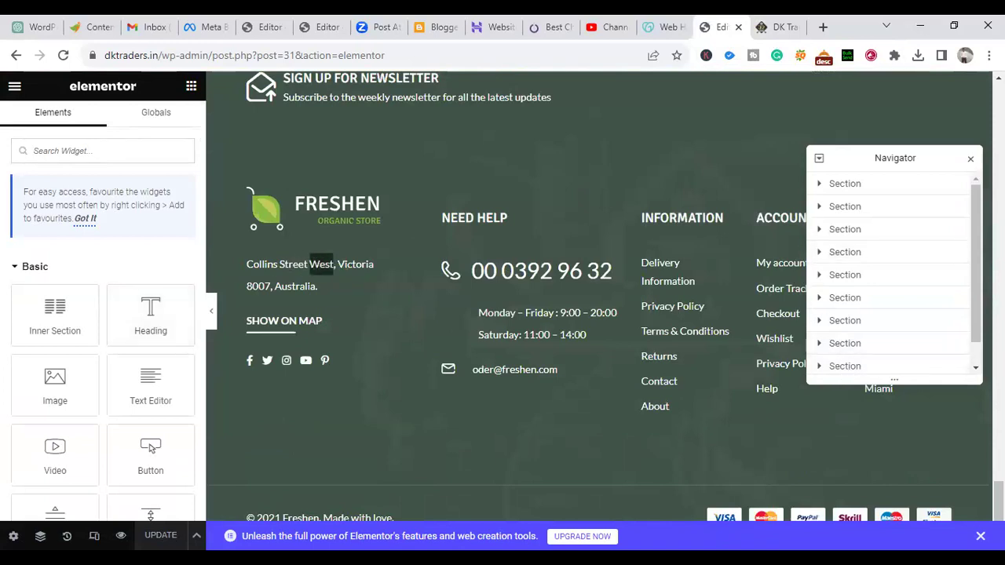
left_click(870, 342)
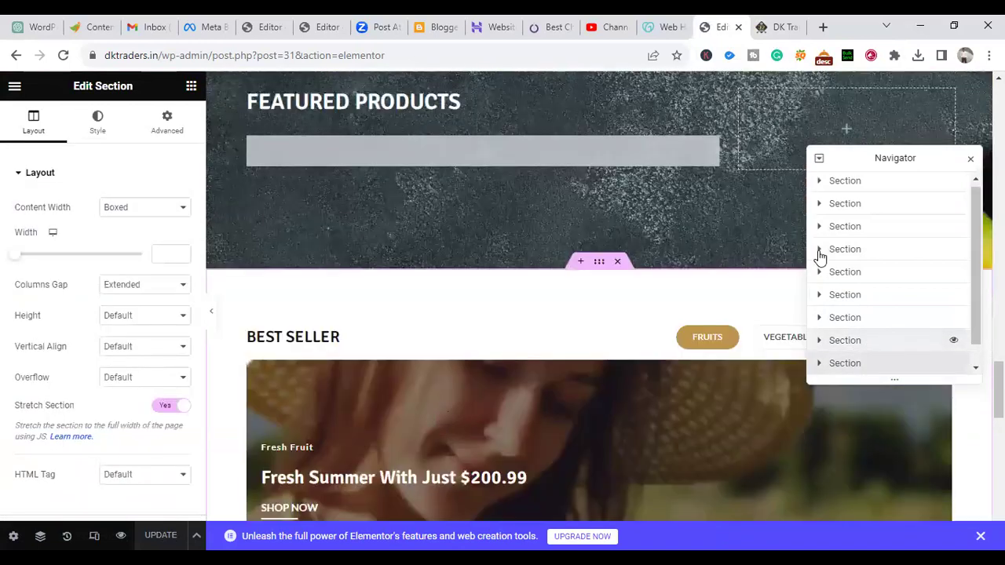
scroll(305, 262, "down", 10)
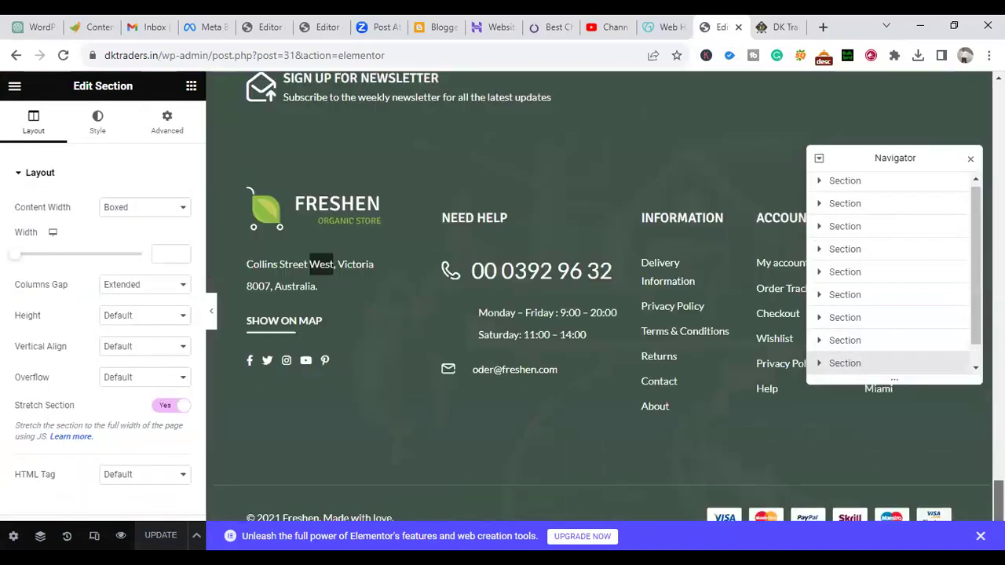
left_click(292, 265)
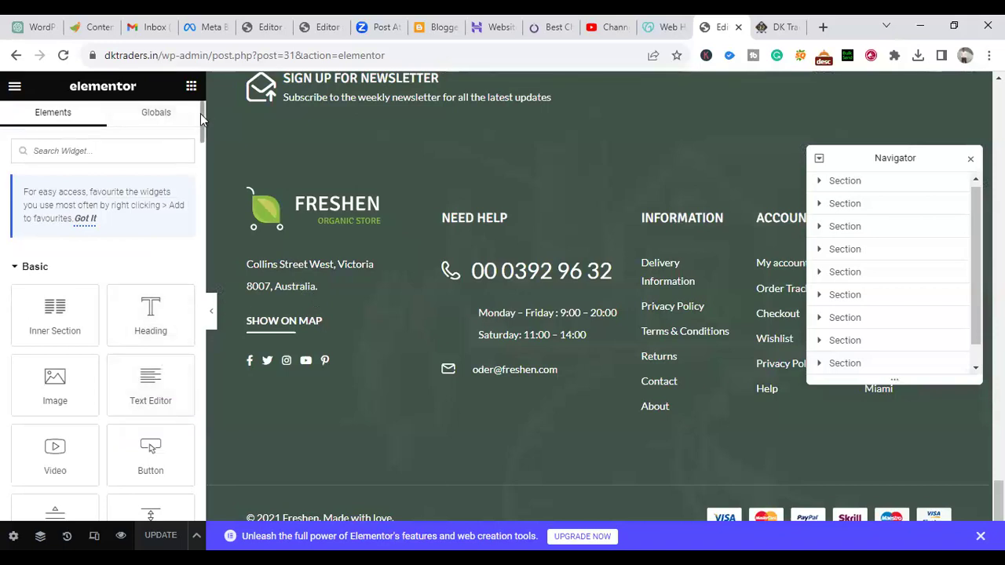
Step: Look through the available Elementor widgets, including the Freshen Header Elements and Apus product widgets, and retry selecting the footer address
scroll(203, 140, "down", 10)
scroll(31, 503, "down", 10)
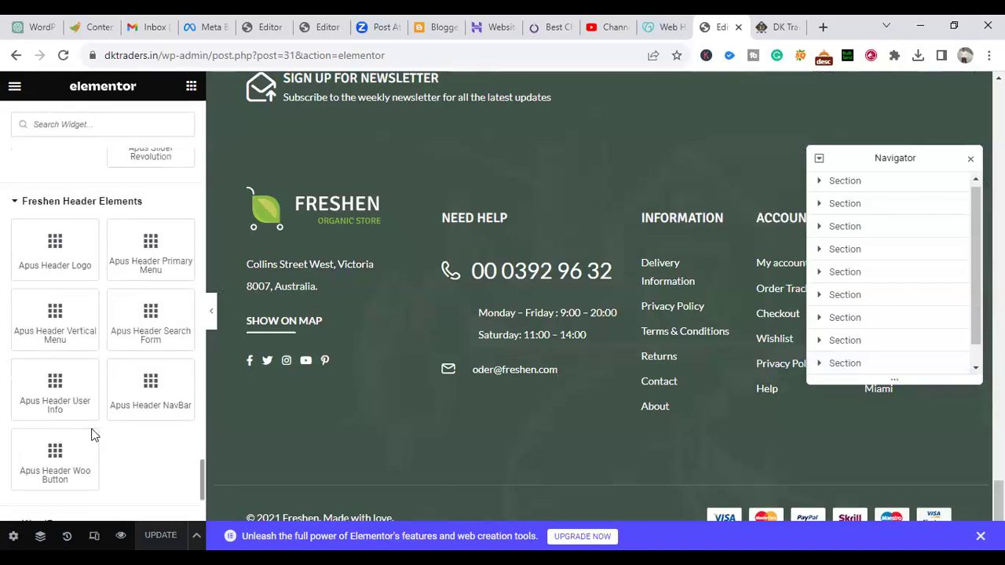
triple_click(284, 268)
left_click(274, 286)
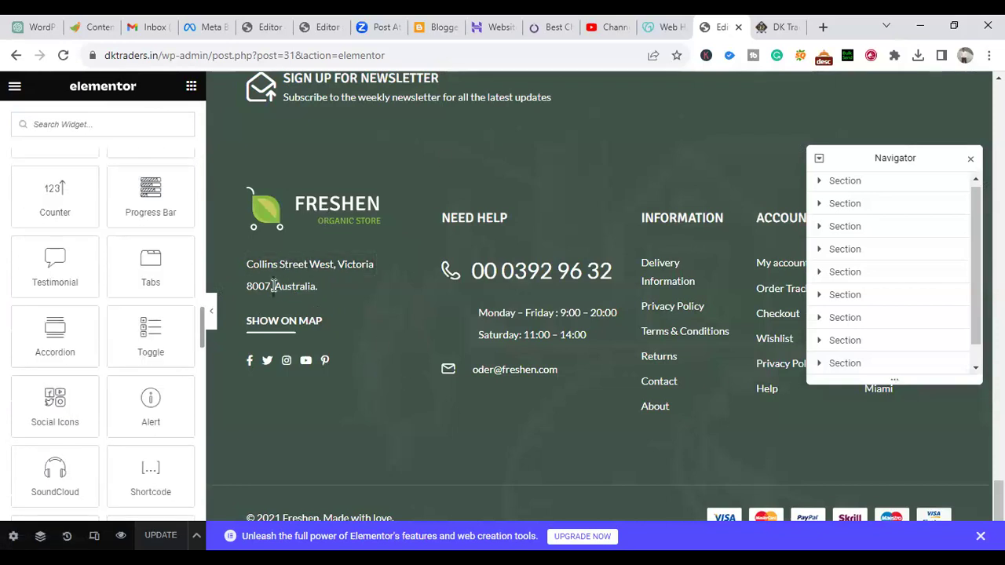
left_click_drag(202, 325, 198, 491)
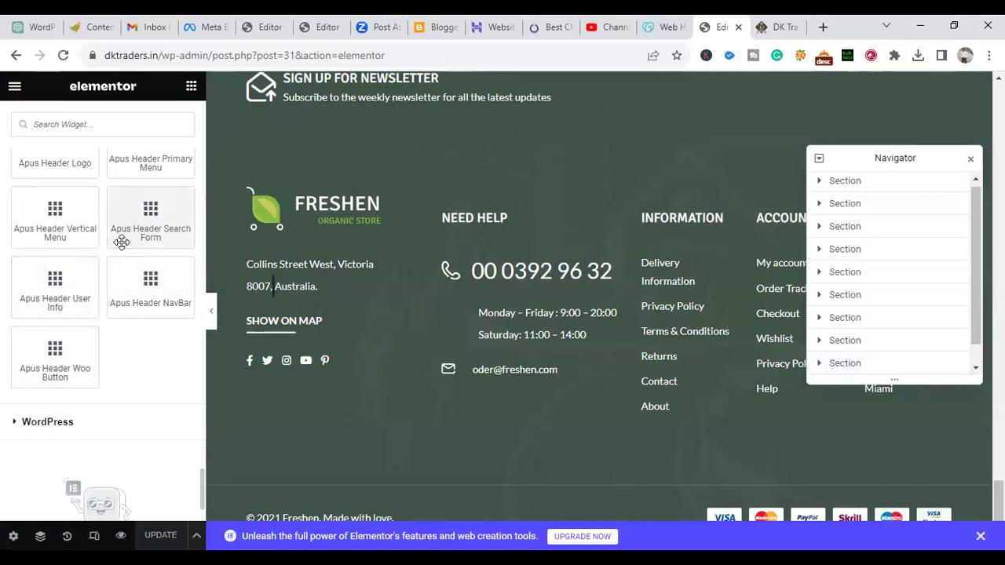
scroll(124, 244, "up", 2)
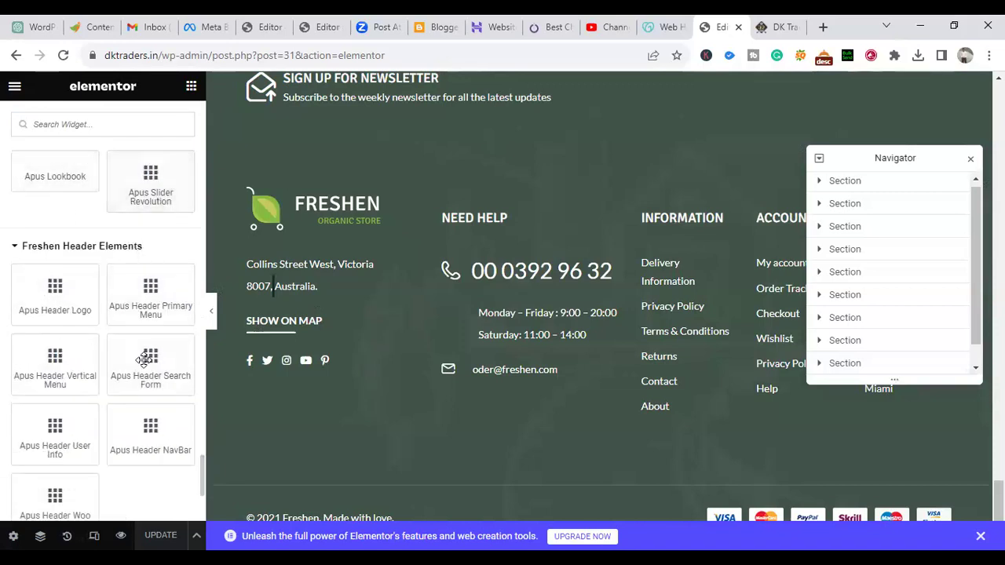
scroll(152, 367, "up", 3)
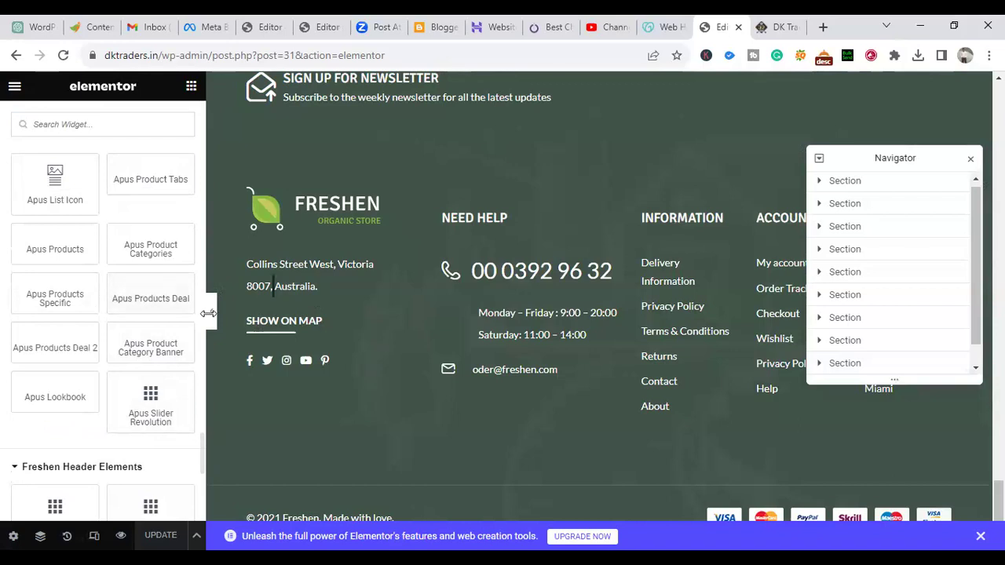
Step: Hide the Navigator and the widget panel to preview the page at full width
key("ctrl+i")
key("ctrl+p")
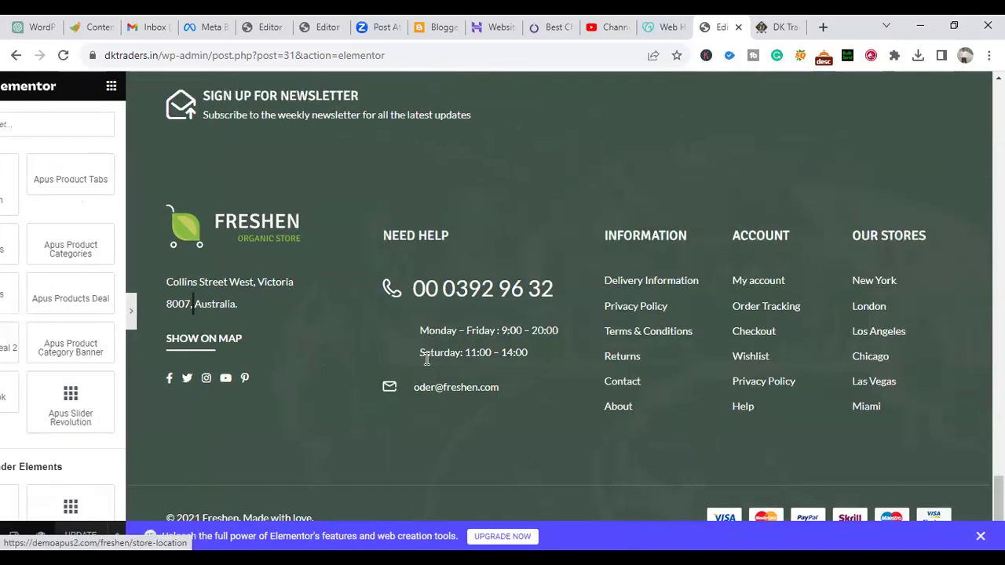